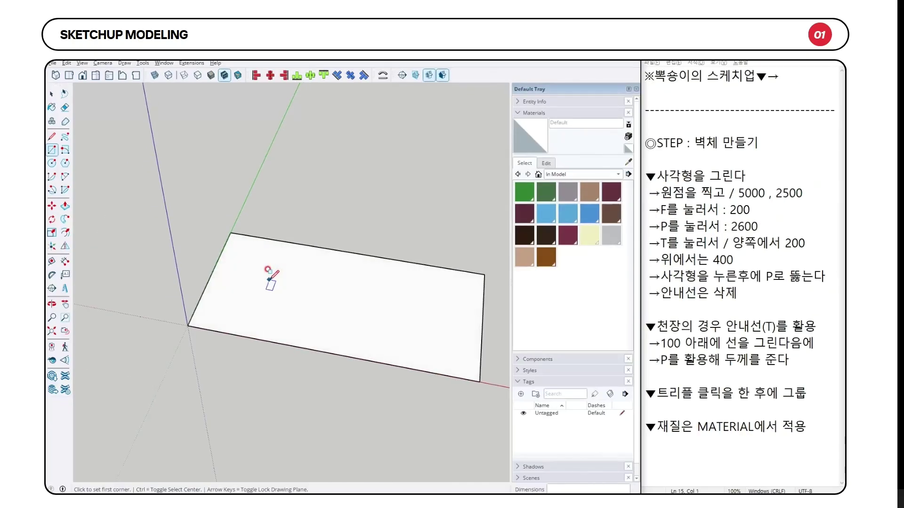
- Offset the rectangle's edges 200 mm inward and delete the inner face to leave a wall outline
key(f)
click(305, 312)
text(2)
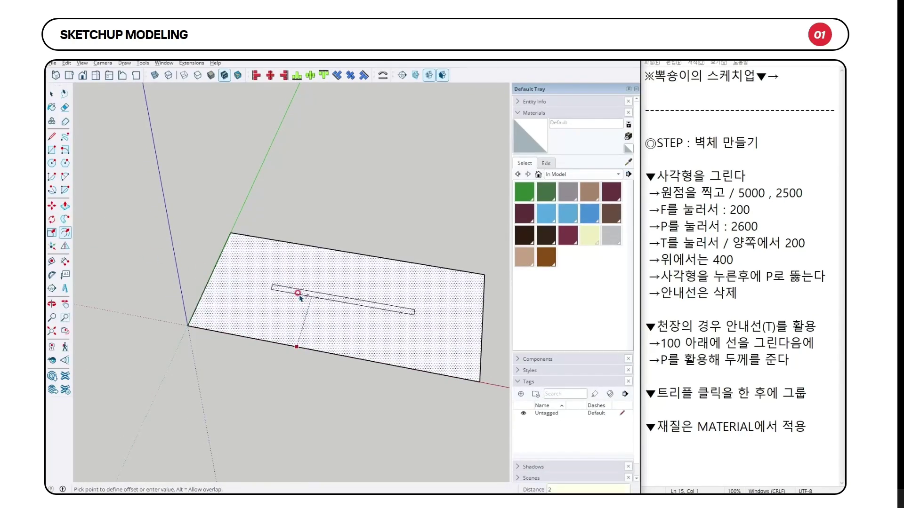
text(00)
key(Return)
key(space)
click(335, 292)
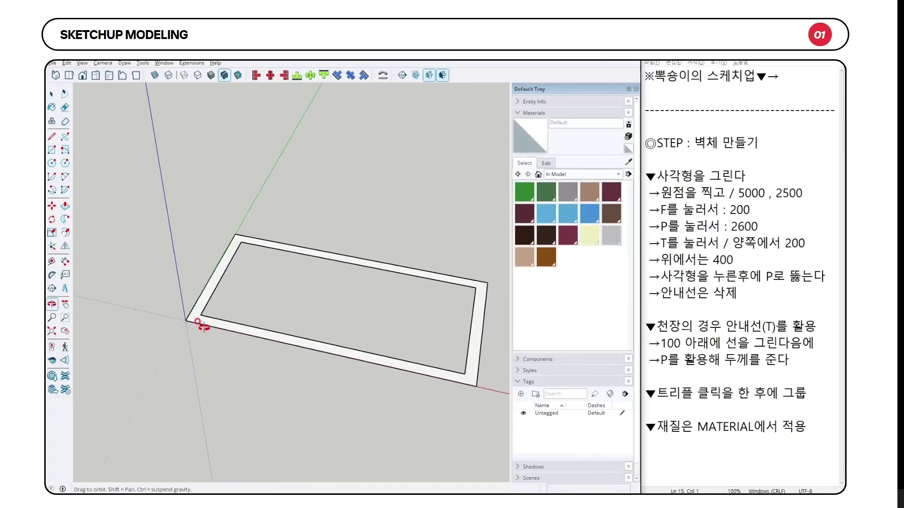
- Extrude the wall outline face 2600 mm upward with Push/Pull
click(288, 325)
key(p)
click(313, 343)
text(2600)
key(Return)
- Place vertical guides on the front wall 200 mm in from both its left and right edges
key(o)
drag(367, 285, 238, 241)
key(t)
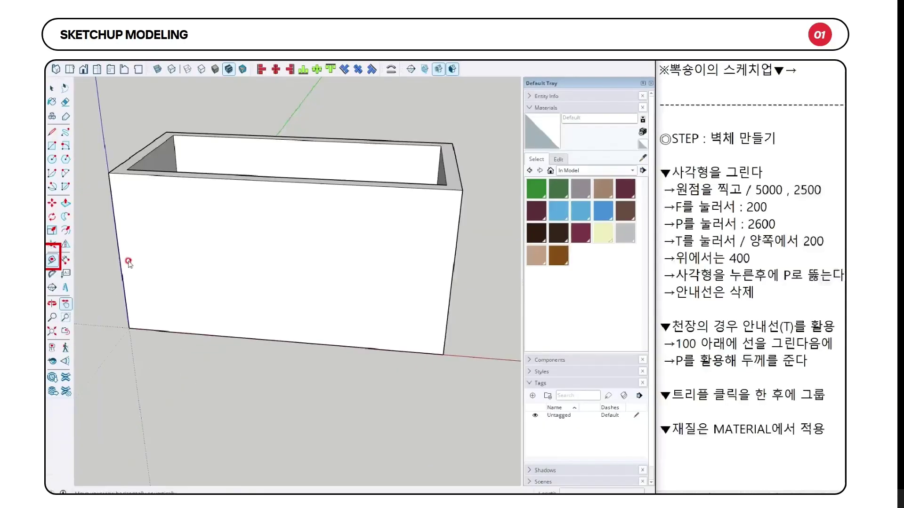
click(114, 236)
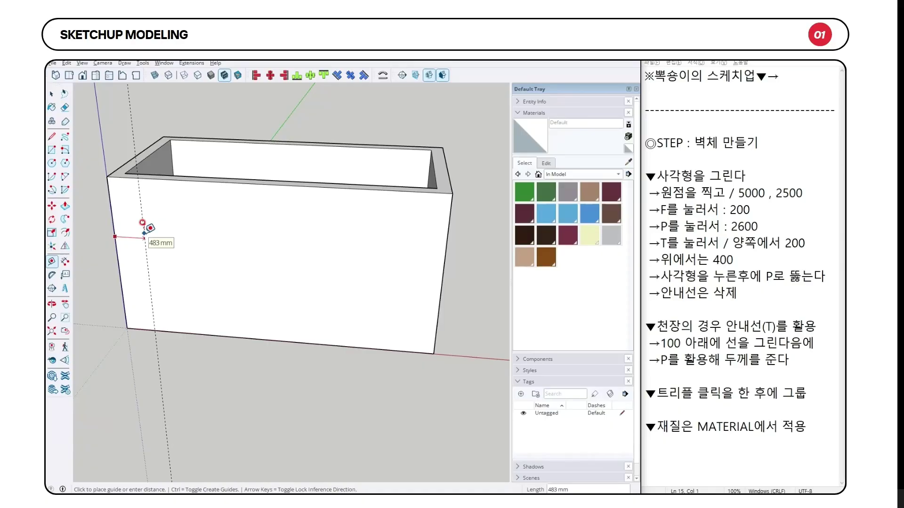
key(Return)
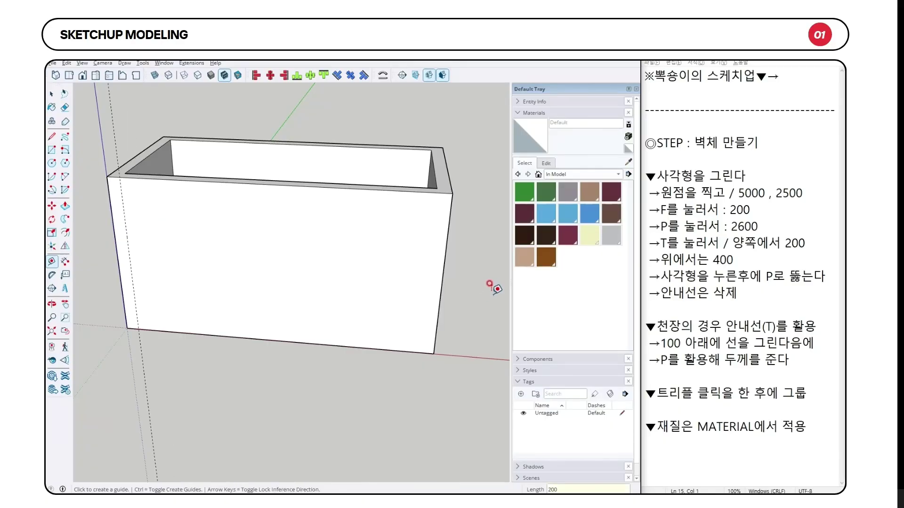
click(445, 249)
text(200)
key(Return)
- Place a horizontal guide on the front wall 400 mm below its top edge
click(373, 187)
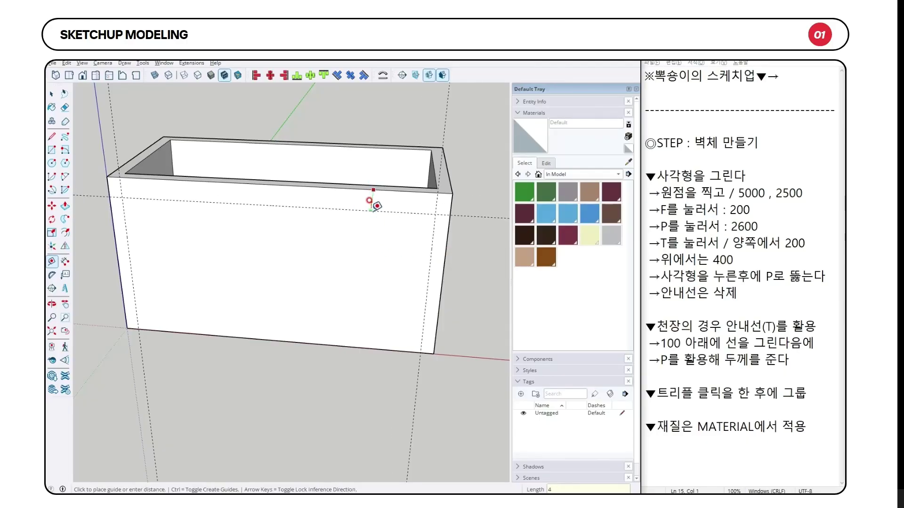
text(400)
key(Return)
middle_drag(371, 198, 441, 172)
click(403, 165)
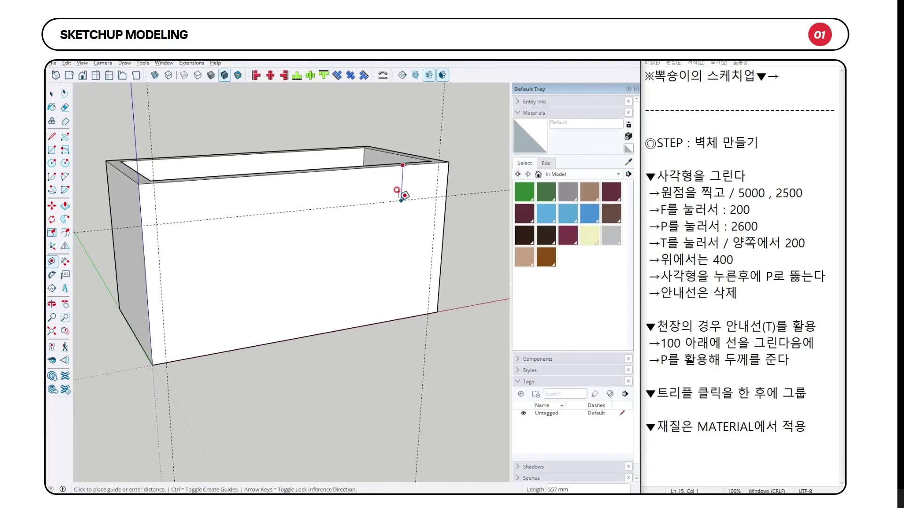
text(400)
key(Return)
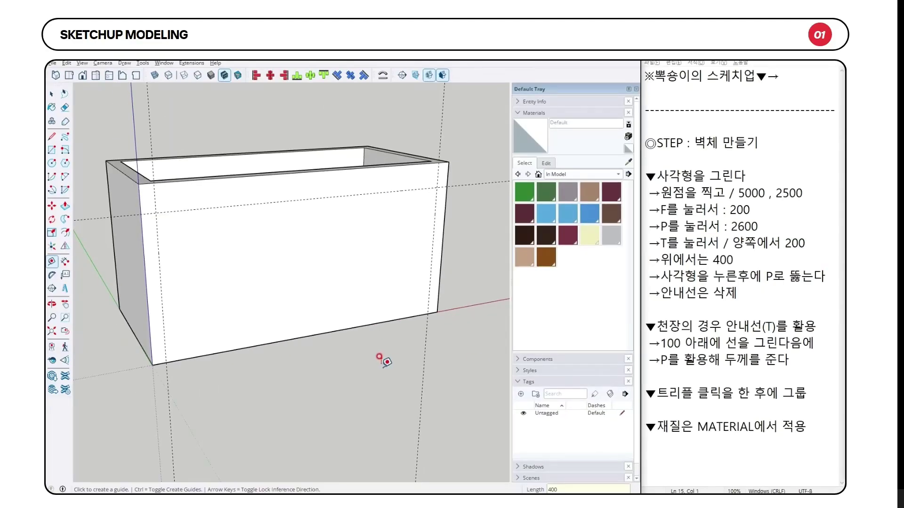
- Draw a rectangle between the guides down to the front wall's base and push it through to cut the opening
middle_drag(383, 360, 262, 258)
key(r)
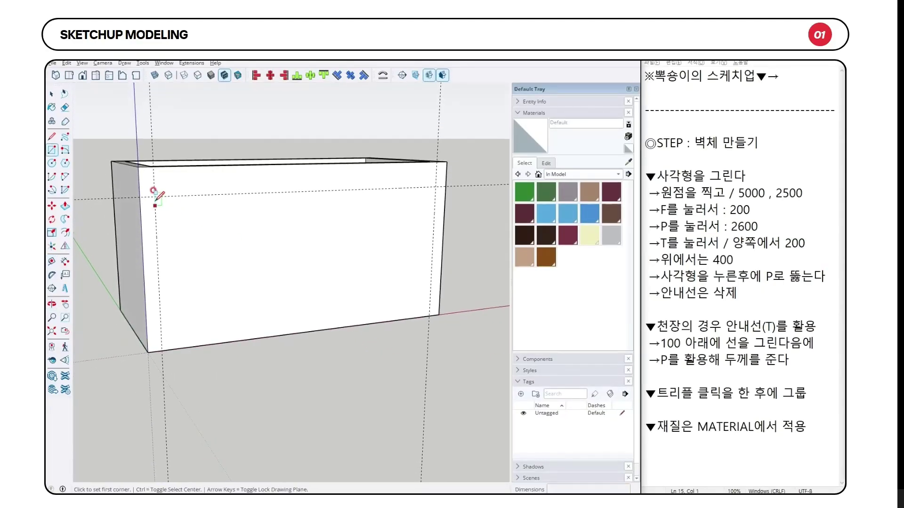
click(155, 192)
click(428, 306)
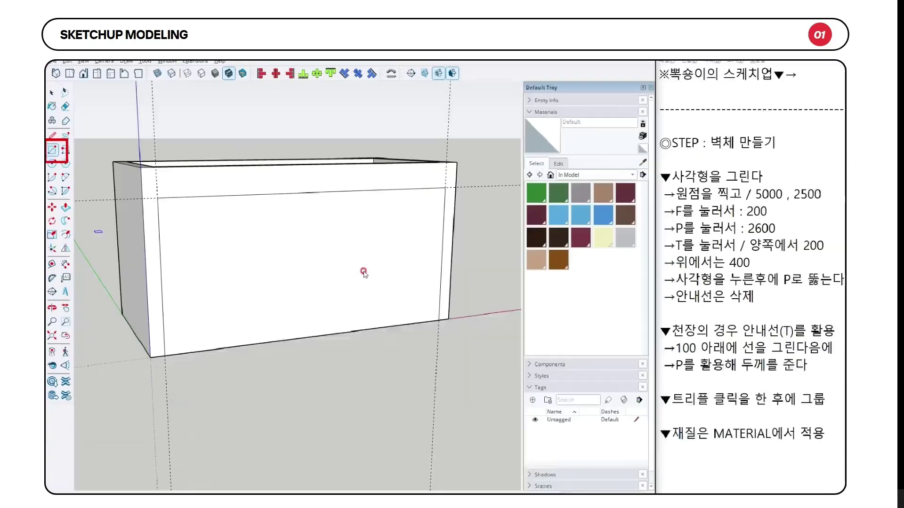
key(p)
click(381, 278)
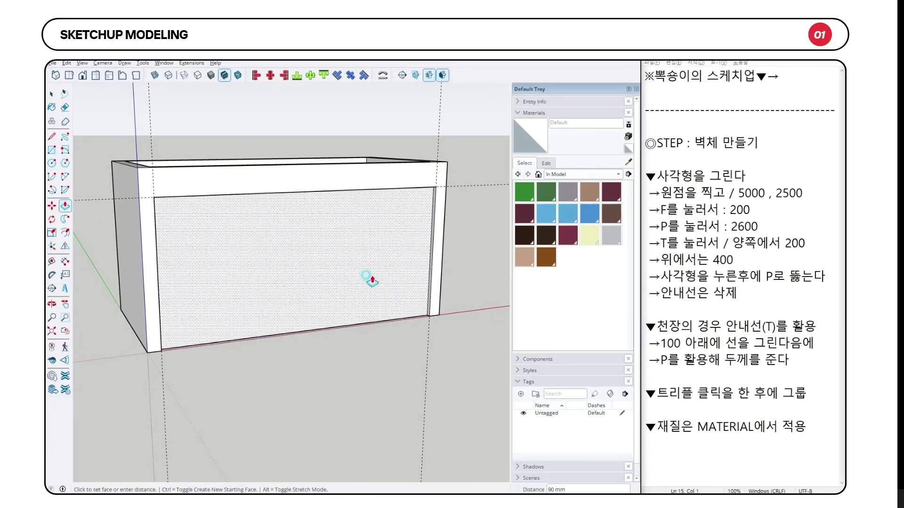
click(364, 264)
- Delete all the guides from the model
middle_drag(369, 266, 373, 196)
key(space)
click(67, 63)
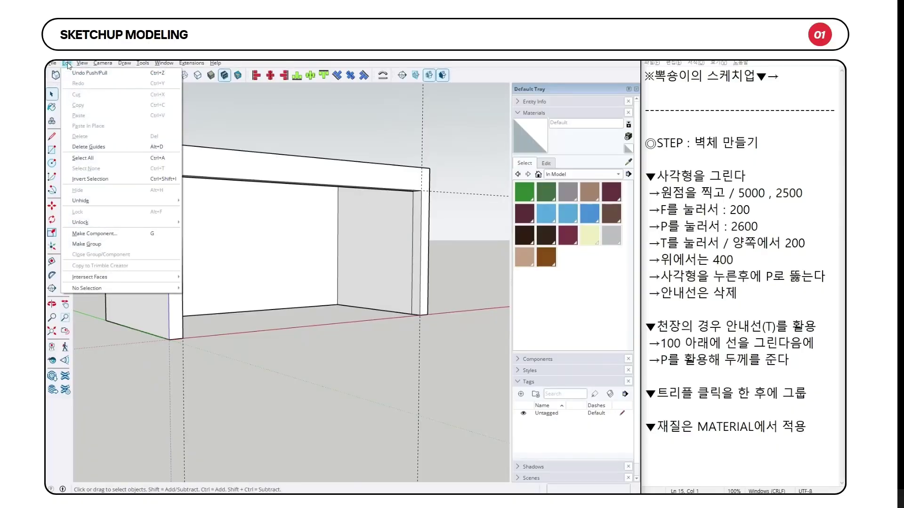
click(89, 147)
- Place a guide 100 mm below the top edge of the back wall's inner face
middle_drag(433, 264, 292, 236)
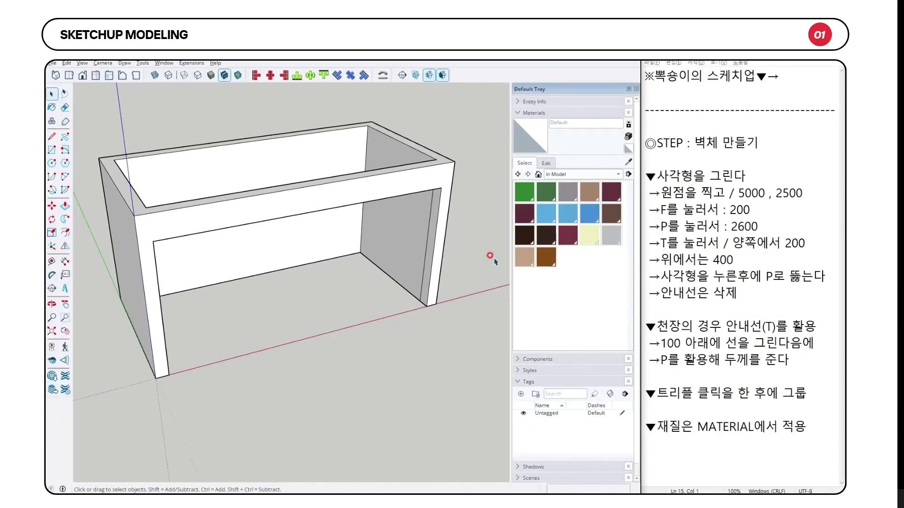
middle_drag(489, 256, 360, 250)
scroll(234, 137, up, 4)
key(t)
click(229, 136)
text(100)
key(Return)
- Draw a line along the guide across the back wall's inner face, from one side wall to the other
middle_drag(234, 153, 166, 163)
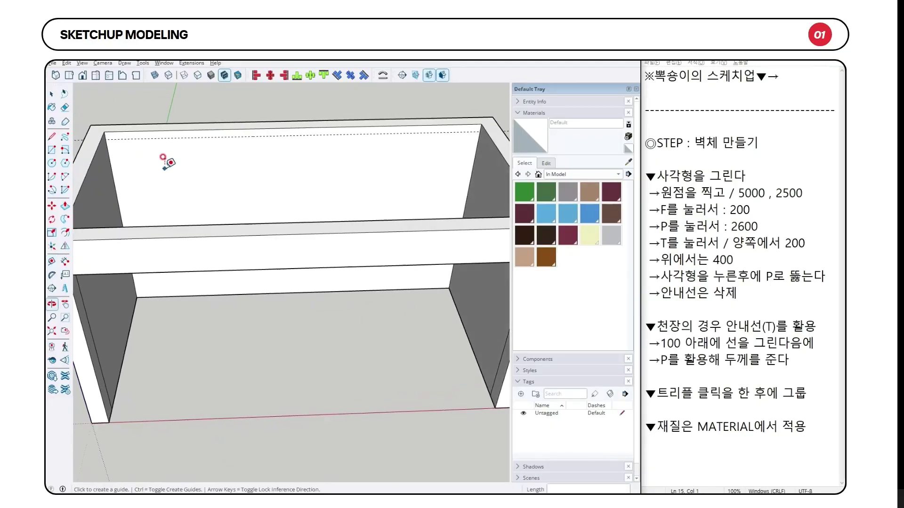
key(l)
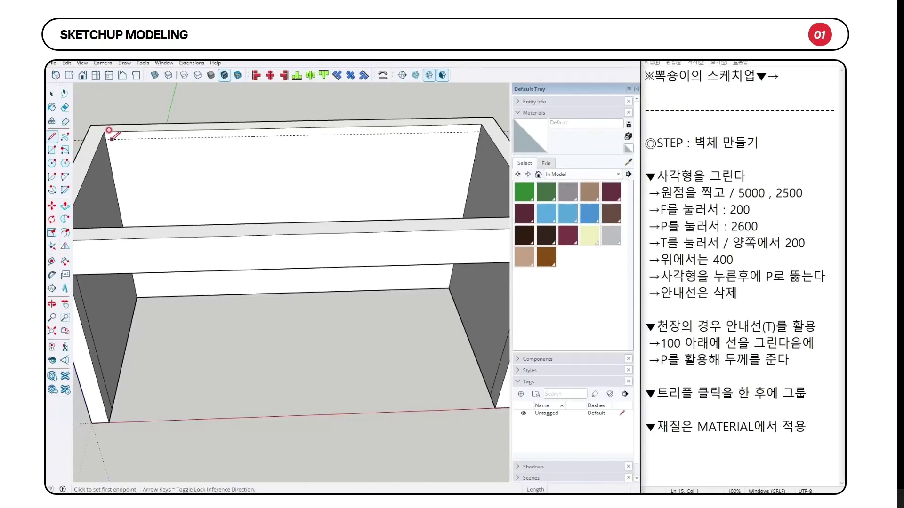
click(105, 139)
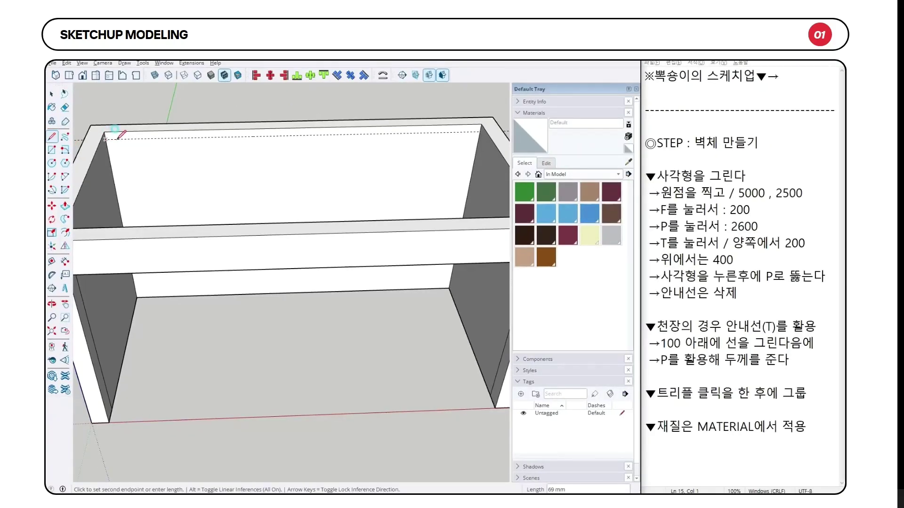
click(480, 126)
key(space)
- Extrude the thin strip above the line 2100 mm forward to the front wall to form the ceiling
middle_drag(228, 165, 334, 186)
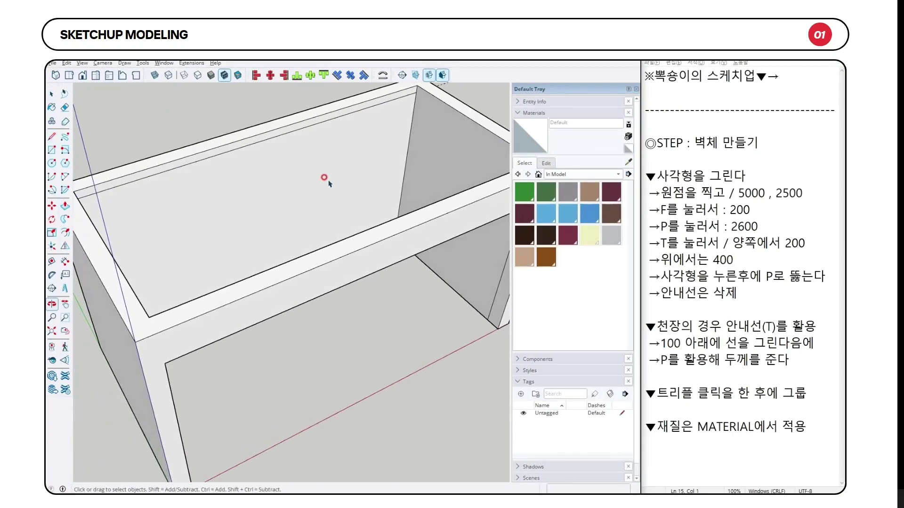
click(65, 205)
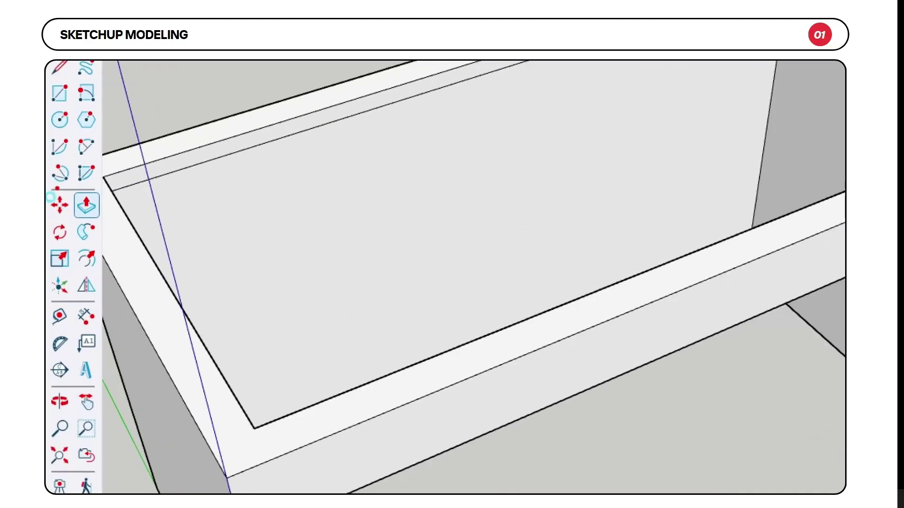
scroll(155, 217, up, 5)
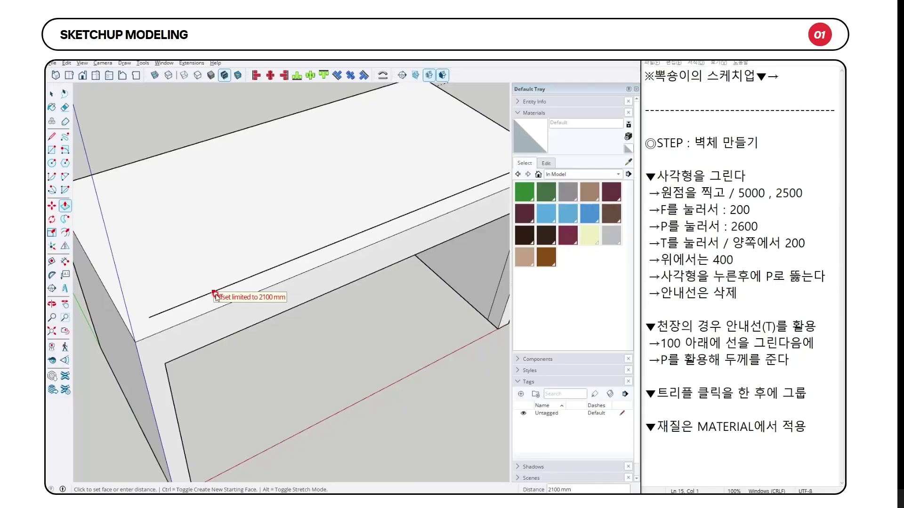
middle_drag(199, 282, 95, 200)
click(333, 287)
key(space)
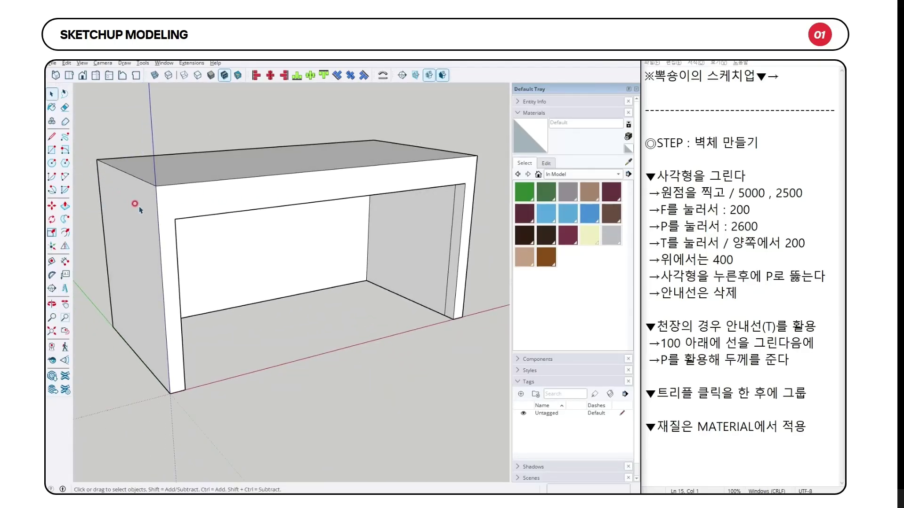
- Select all connected wall and ceiling geometry and make it a group
triple_click(208, 199)
right_click(210, 199)
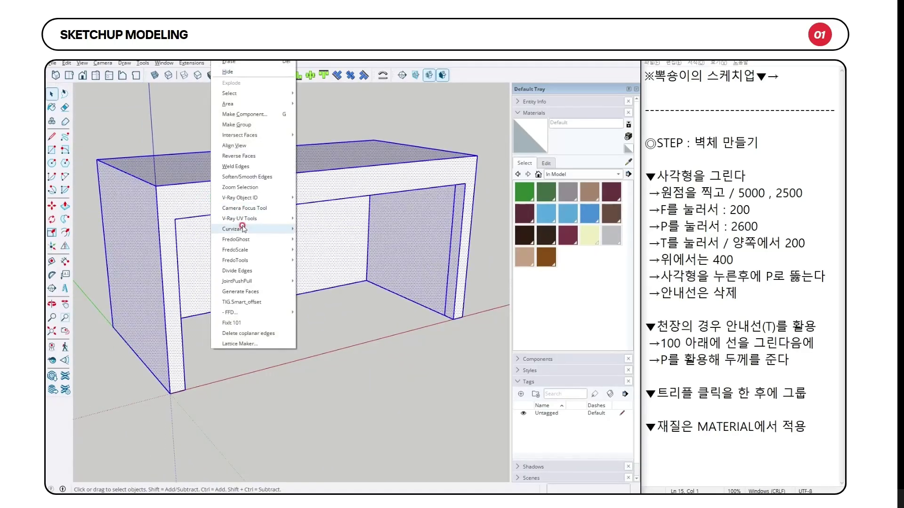
click(240, 125)
- Delete all materials stored in the model
middle_drag(242, 125, 335, 223)
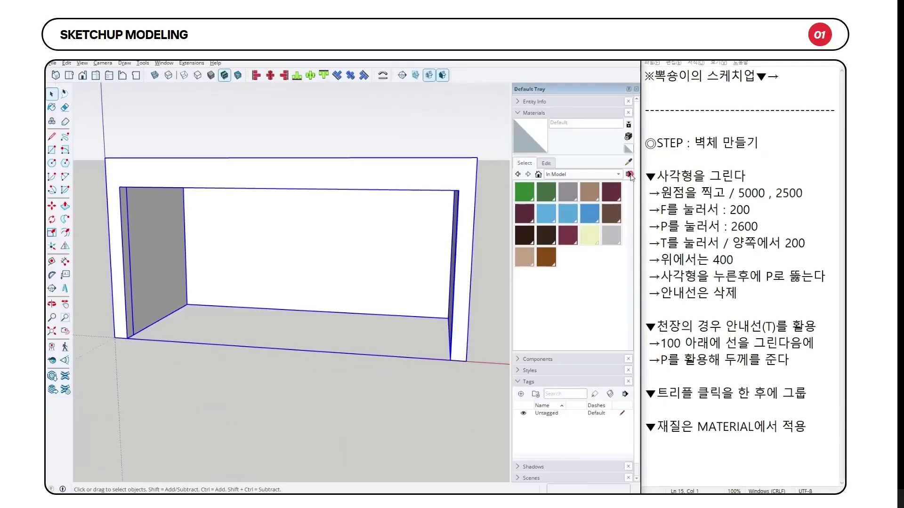
click(628, 175)
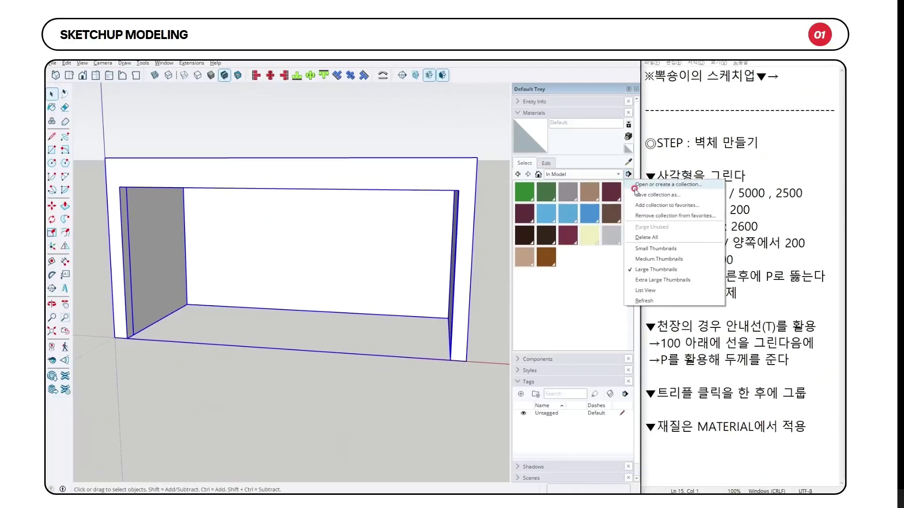
click(647, 237)
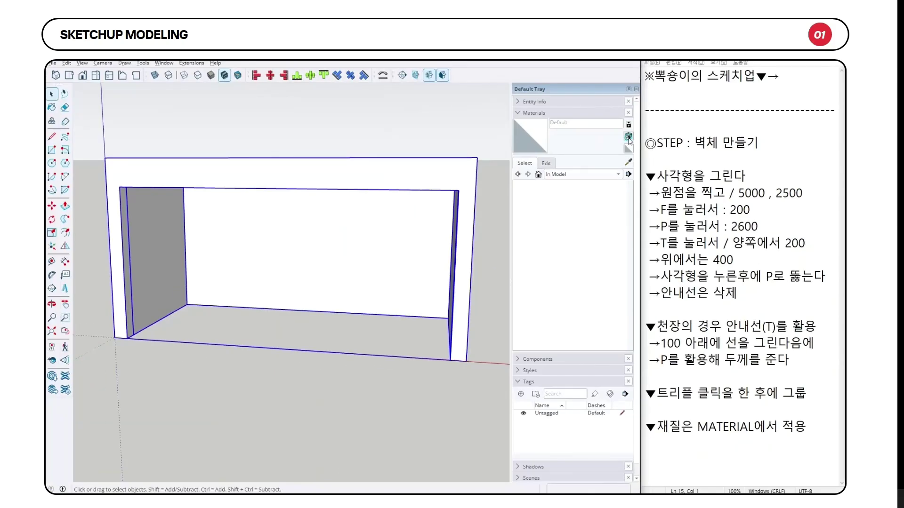
- Create a dark grey material named 1_벽체 with brightness 34 and apply it to the wall group
click(628, 137)
click(460, 170)
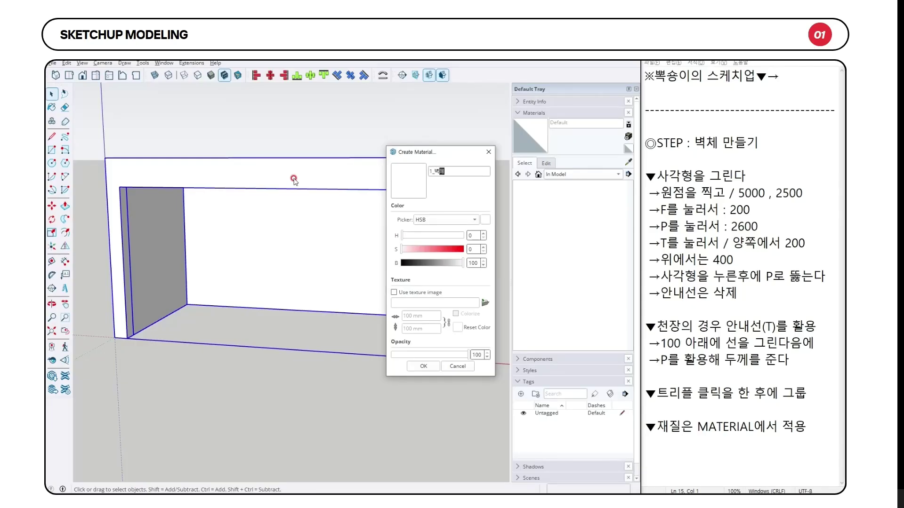
drag(443, 270, 424, 264)
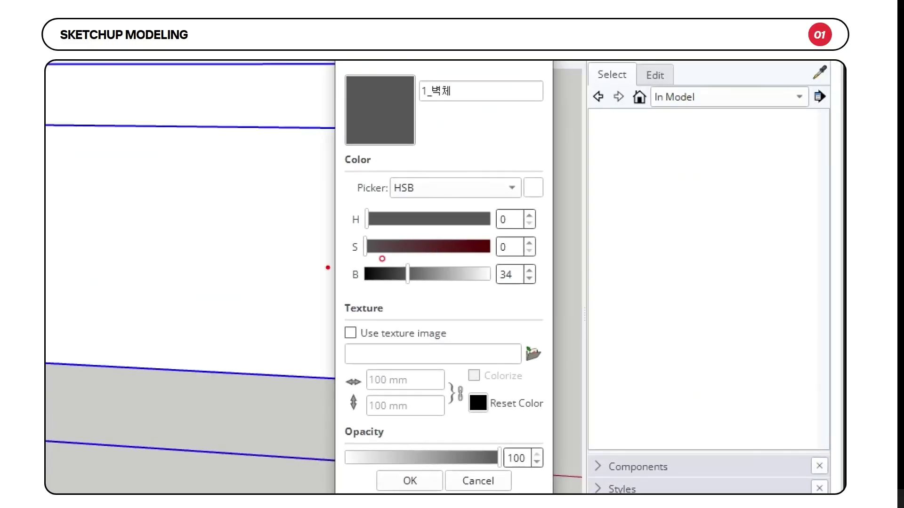
click(452, 365)
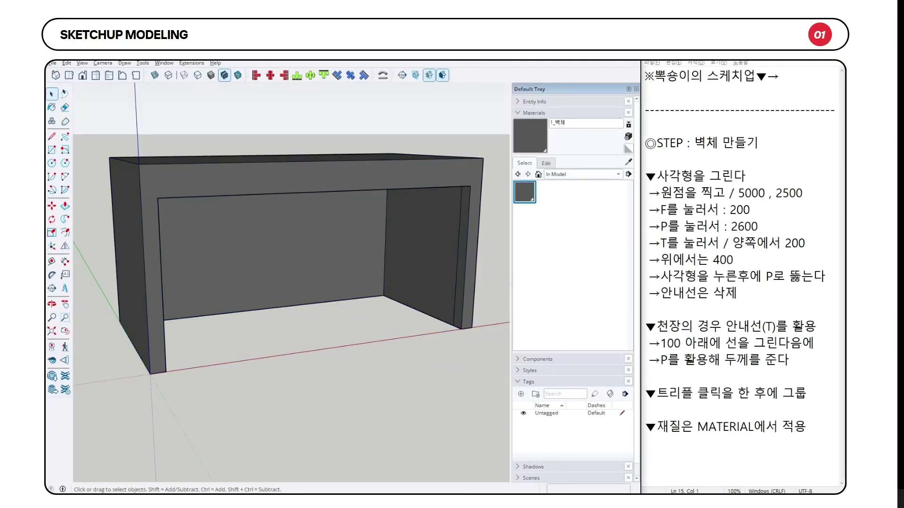
- Examine the brick wall section in the reference image and its notes, and switch back to SketchUp
click(822, 118)
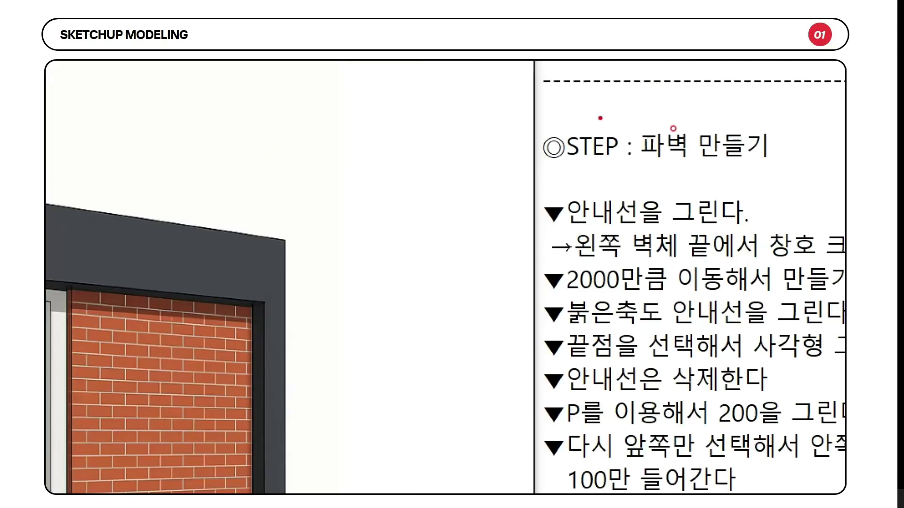
drag(600, 117, 790, 196)
drag(408, 207, 503, 375)
right_click(606, 152)
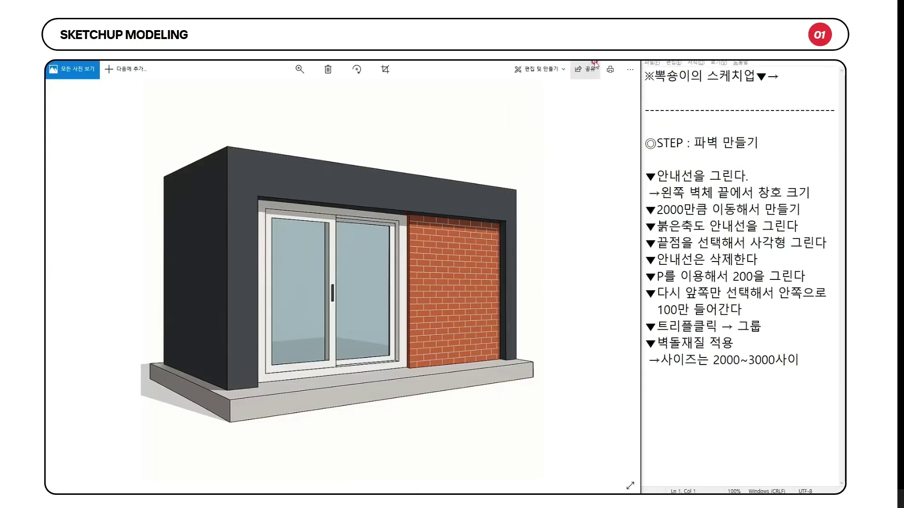
key(alt+Tab)
- Place a vertical guide 2000 mm from the left pillar's inner edge and a guide along the red axis
drag(292, 282, 109, 306)
key(space)
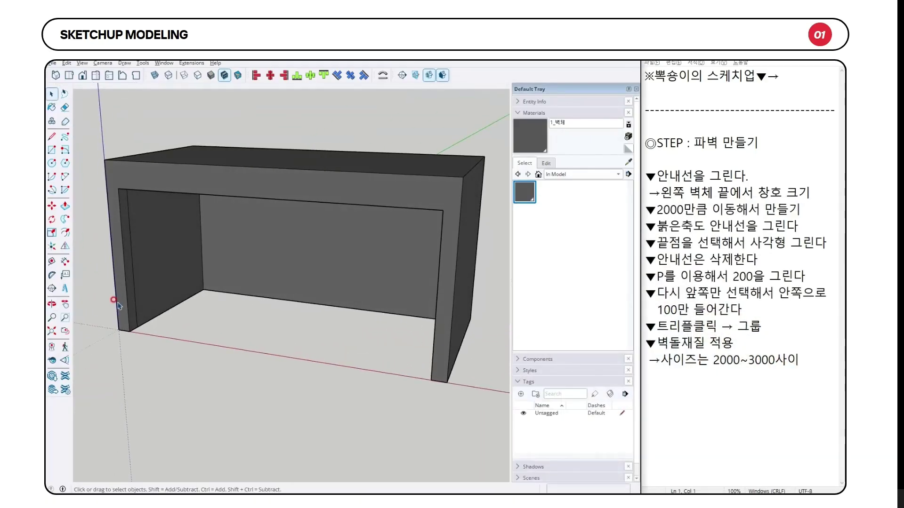
scroll(133, 290, up, 3)
key(t)
click(128, 278)
middle_drag(128, 278, 401, 259)
key(Right)
key(Return)
middle_drag(391, 284, 438, 305)
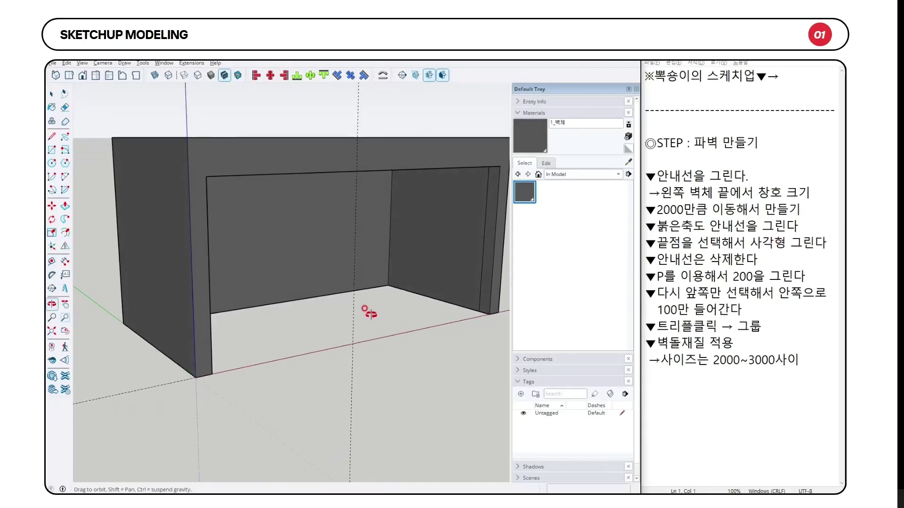
- Draw a rectangle from the guides' intersection to the opening's upper right corner and delete the vertical guide
drag(370, 313, 360, 332)
key(r)
click(350, 346)
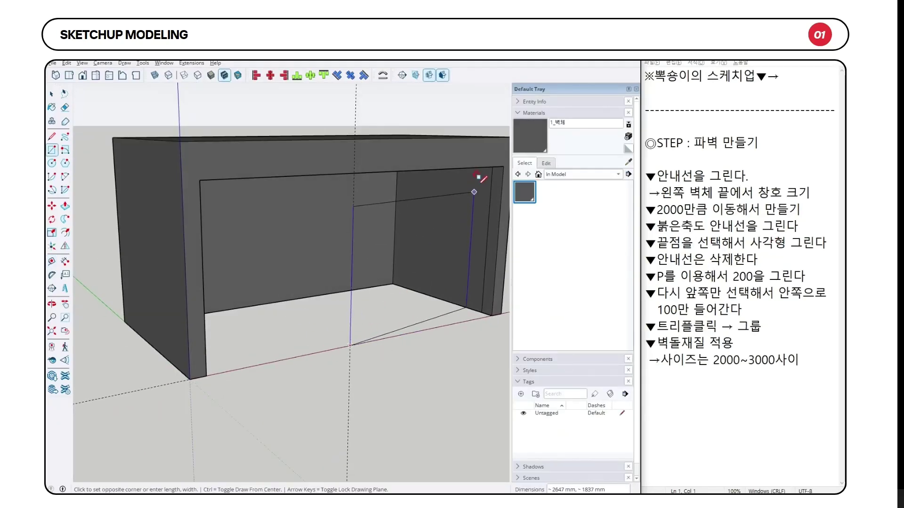
click(501, 166)
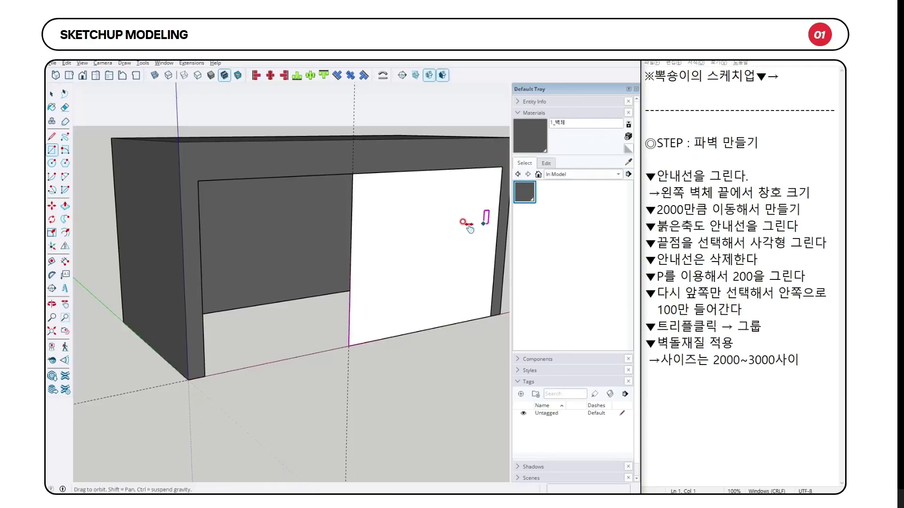
scroll(478, 216, up, 5)
key(space)
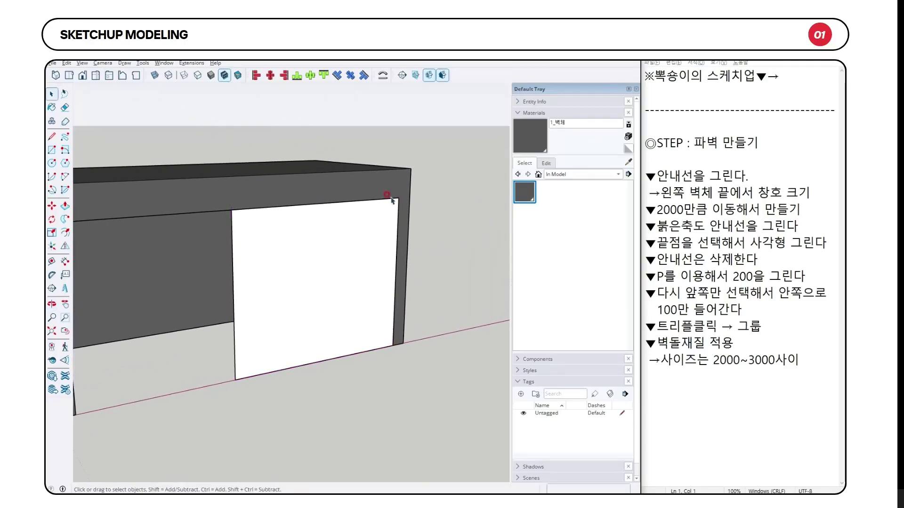
- Push the white rectangle in the front opening 100 mm inward to form a solid panel
middle_drag(411, 238, 341, 332)
key(p)
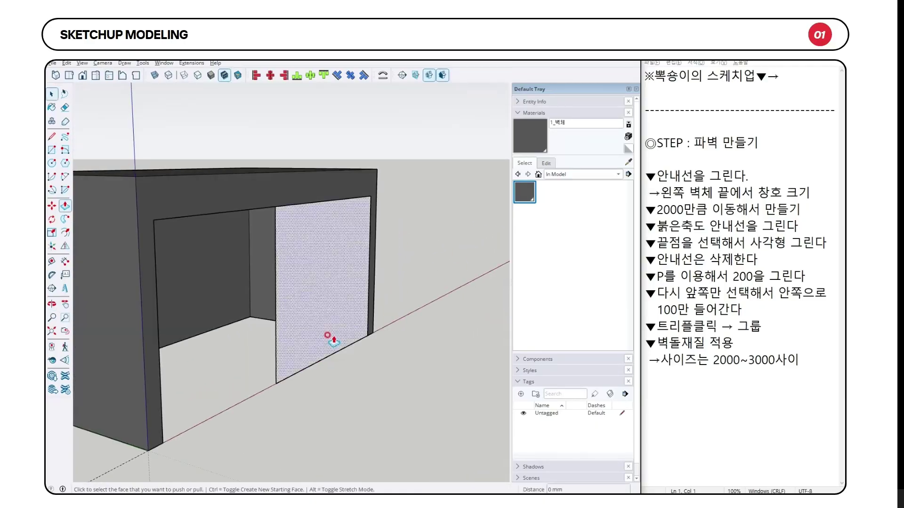
drag(311, 336, 257, 325)
text(10)
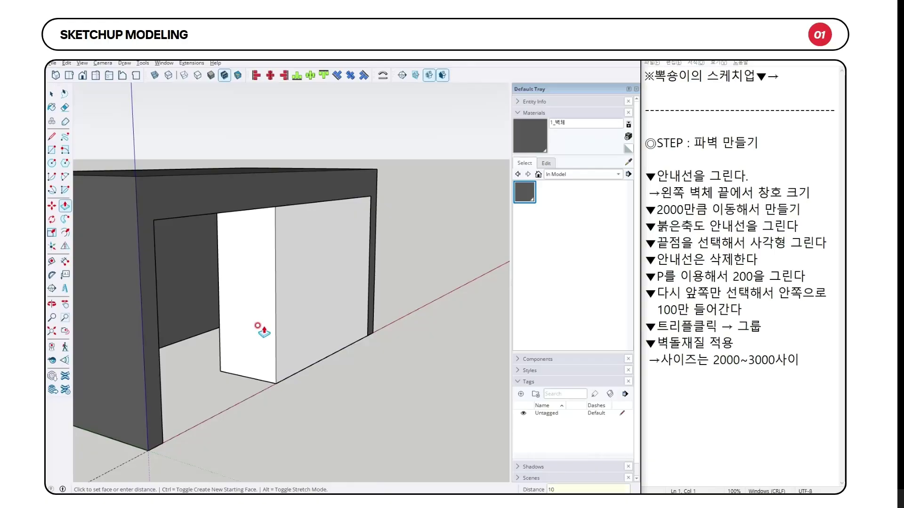
text(0)
key(Return)
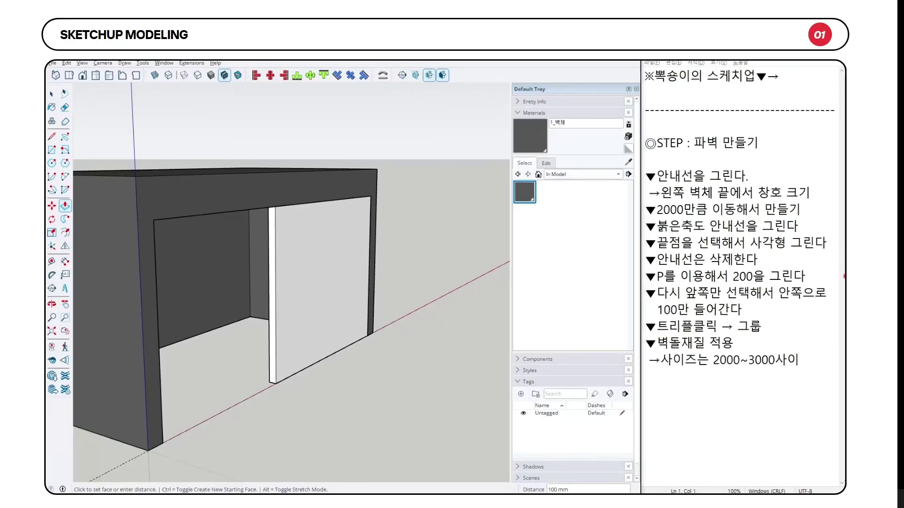
- Select the whole extruded panel with all its faces and edges and make it a group
key(space)
click(312, 314)
right_click(318, 319)
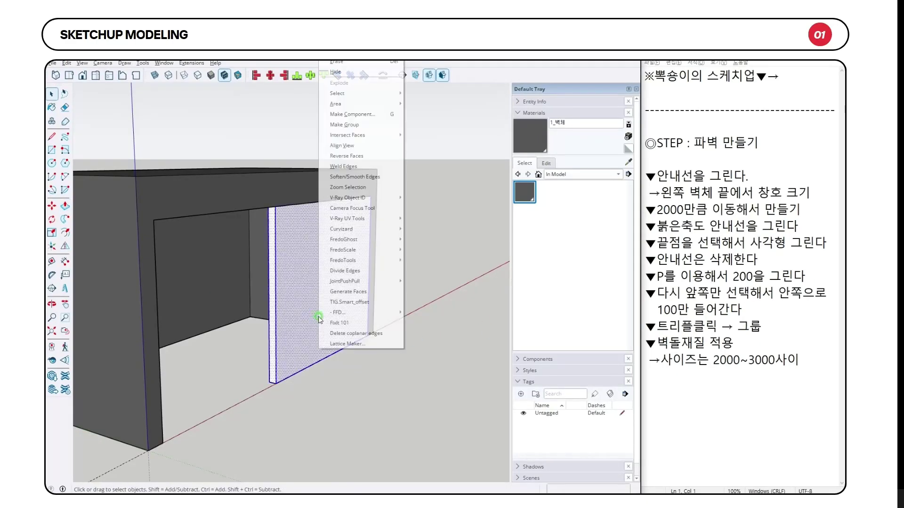
click(356, 125)
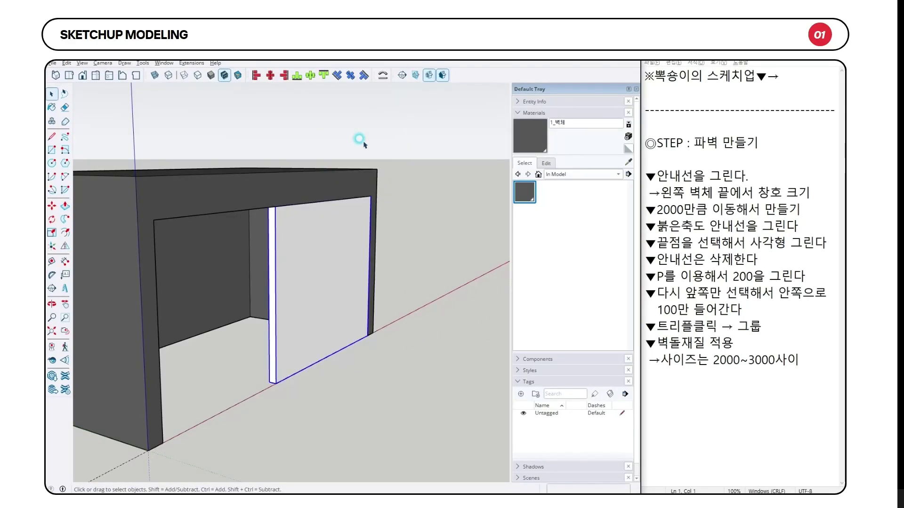
middle_drag(469, 297, 375, 286)
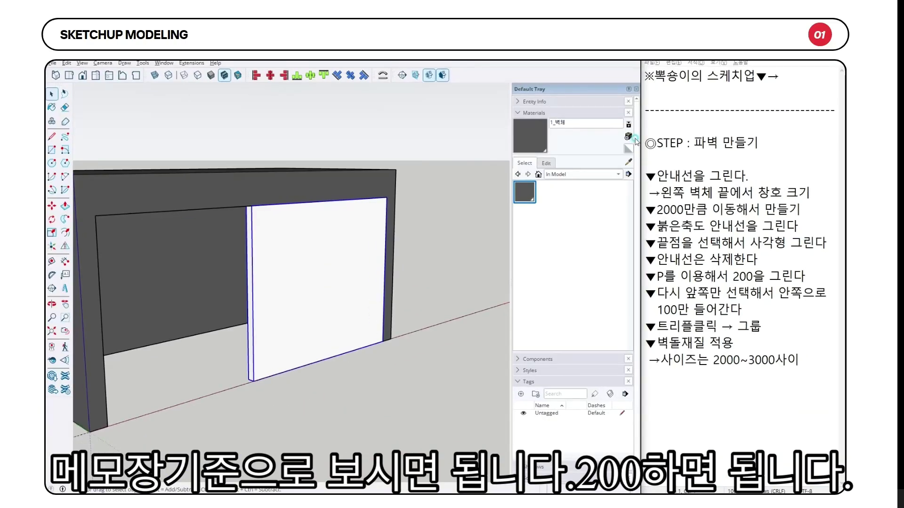
- Create a material named 2_파벽 from the texture 124_old bricks texture-seamless.jpg and apply it to the panel group
click(668, 109)
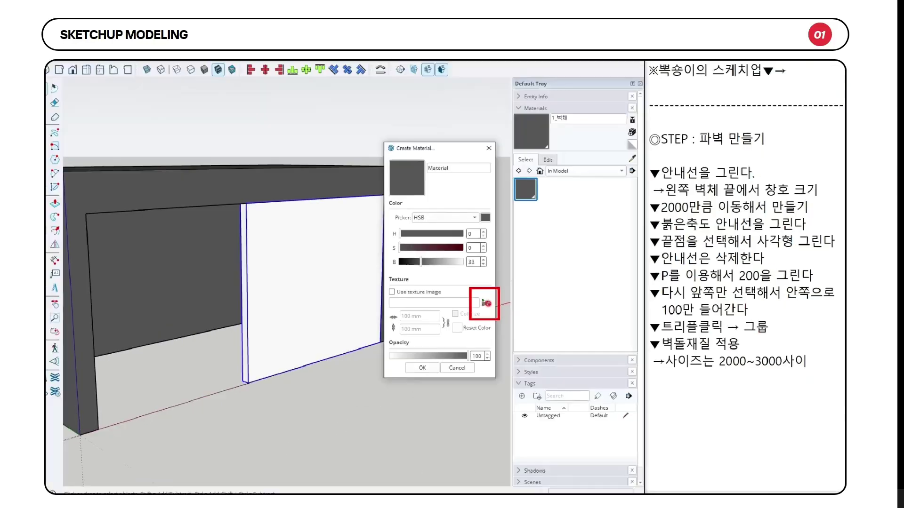
click(486, 303)
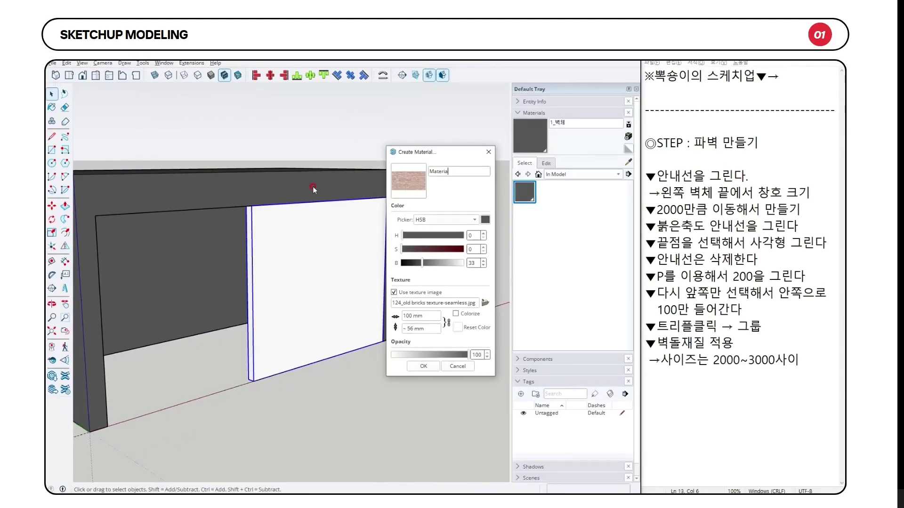
key(BackSpace)
key(BackSpace)
key(BackSpace)
key(BackSpace)
key(BackSpace)
key(BackSpace)
key(BackSpace)
text(2_파벽)
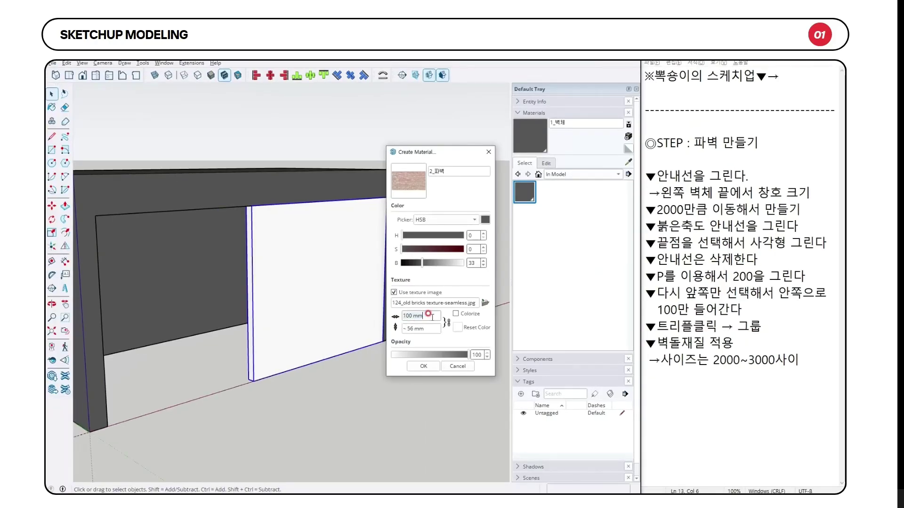
click(423, 366)
click(343, 295)
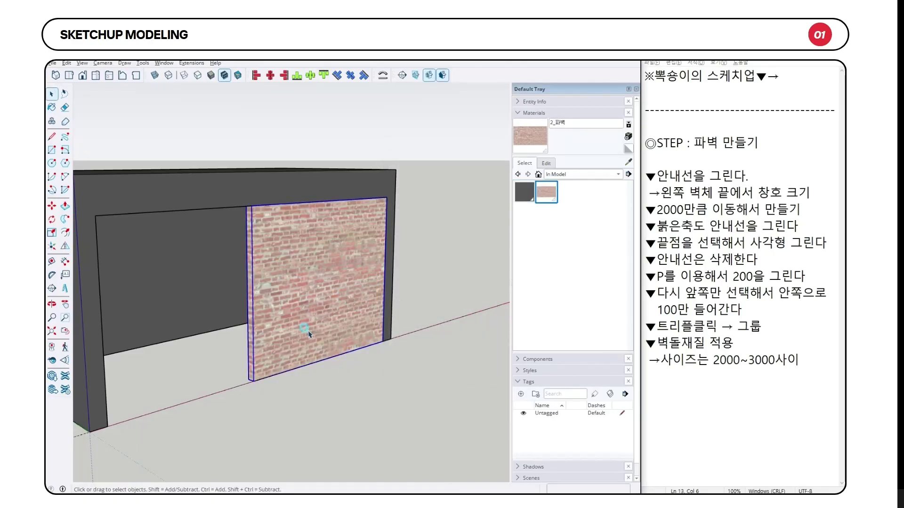
- Move the brick panel 100 mm inward from the front face of the opening, starting at its lower front corner
scroll(222, 372, up, 5)
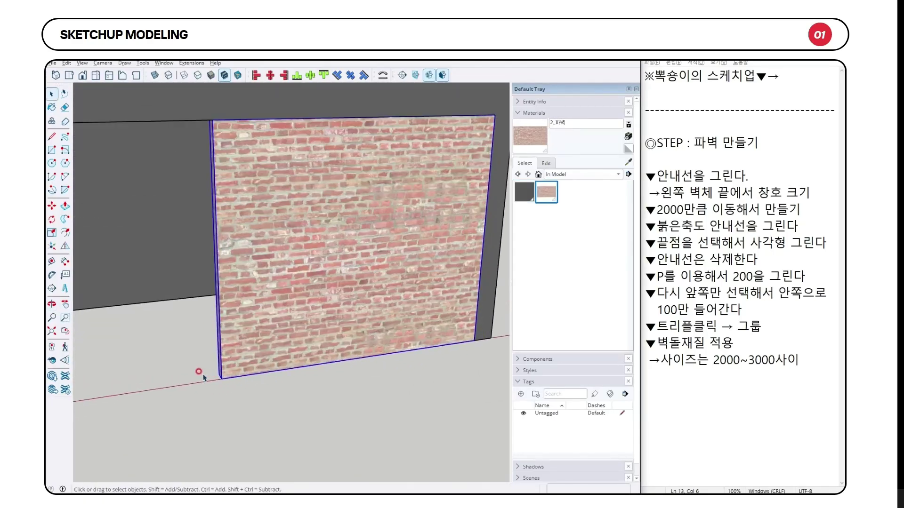
scroll(198, 371, up, 5)
click(57, 208)
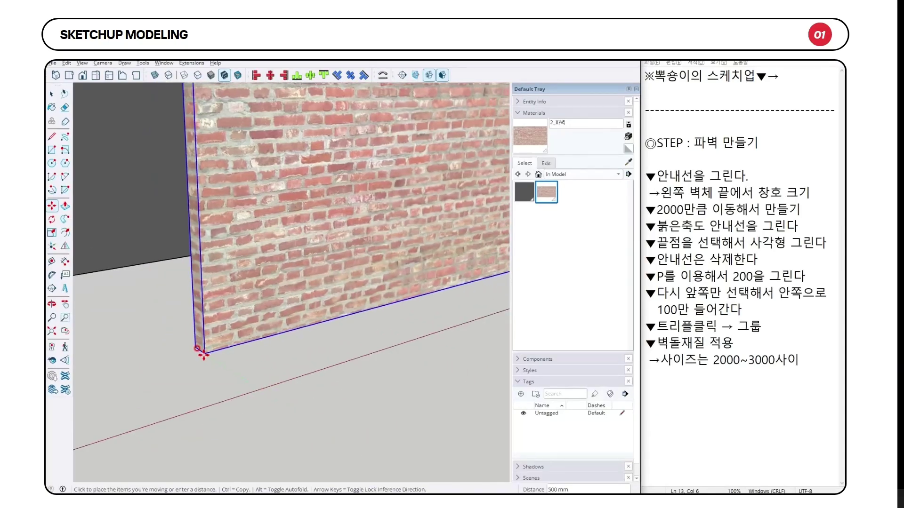
text(100)
key(Return)
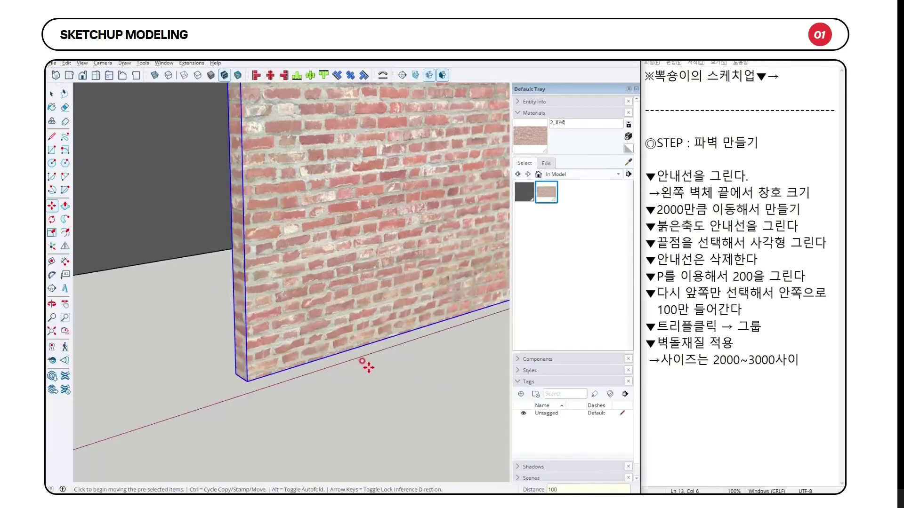
mouse_move(376, 404)
middle_down()
mouse_move(298, 323)
mouse_move(302, 388)
middle_up()
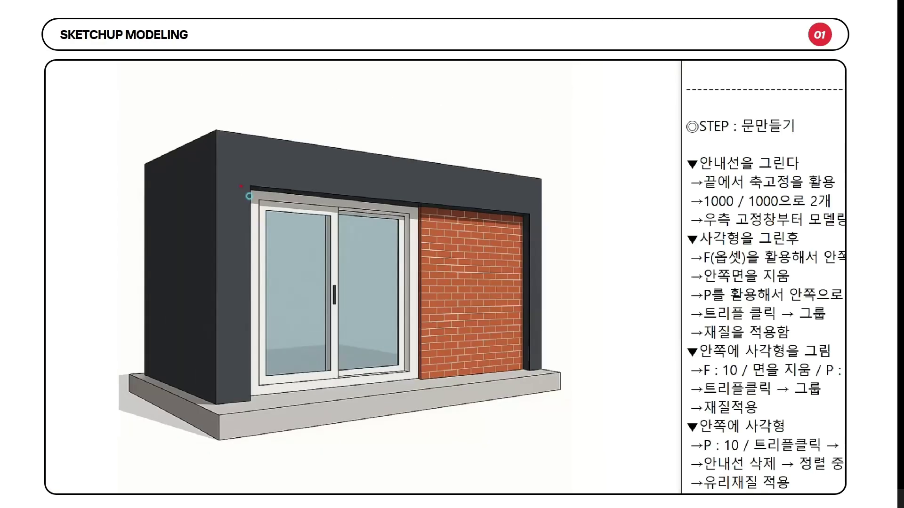
- Examine the sliding glass door in the reference image and switch back to SketchUp
drag(248, 196, 433, 383)
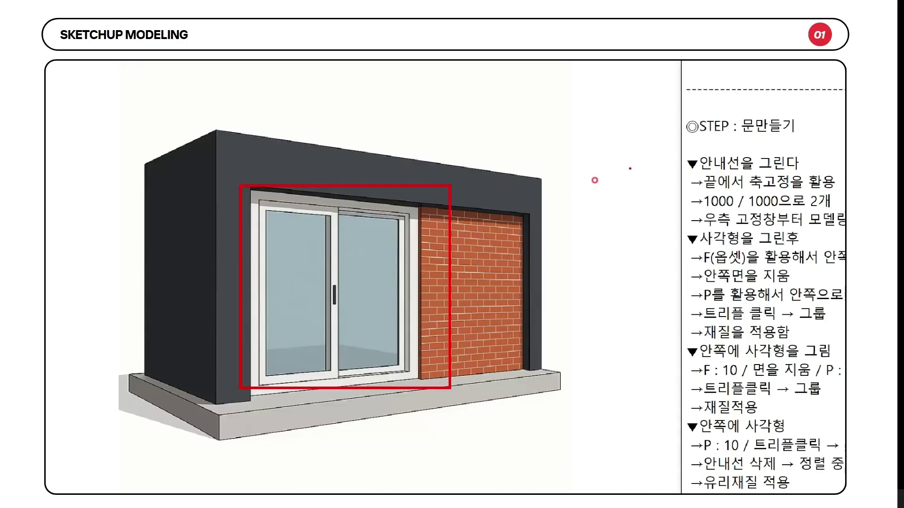
key(alt+Tab)
- Try to place a vertical guide 100 mm from the left pillar's inner edge with the Tape Measure tool
key(t)
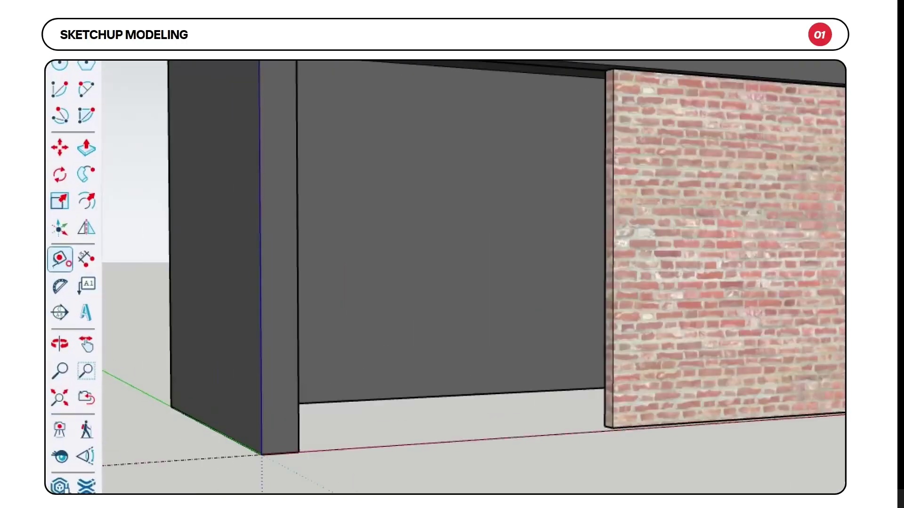
drag(44, 252, 56, 265)
click(170, 236)
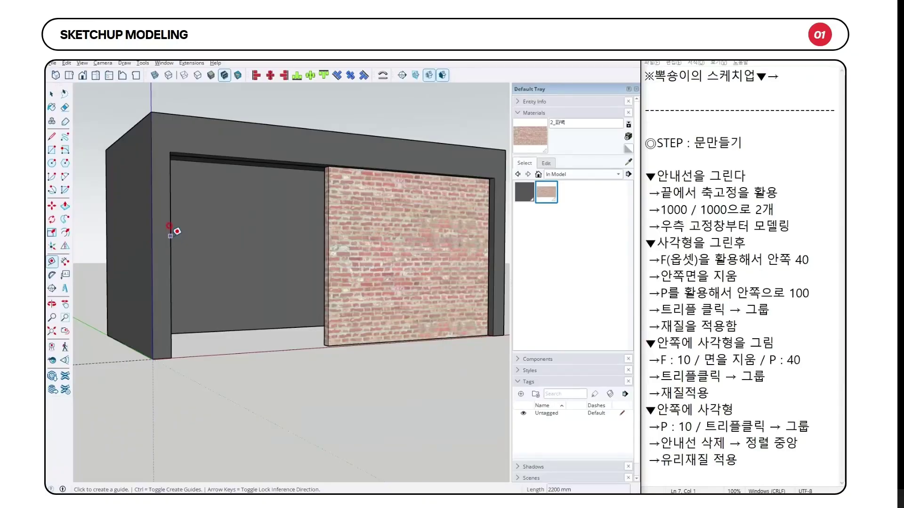
text(100)
key(Return)
middle_drag(228, 232, 126, 308)
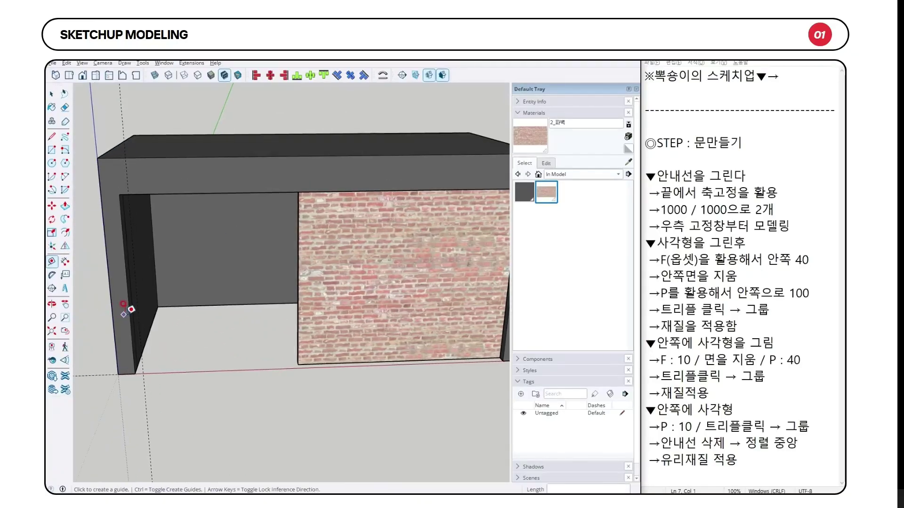
- Place a vertical guide 1000 mm from the left pillar's inner edge and a second one 1000 mm beyond it
click(127, 289)
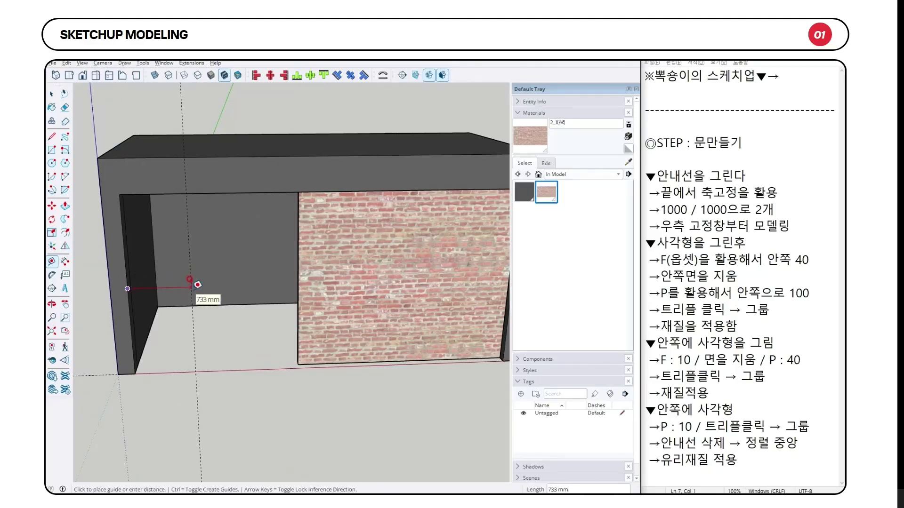
text(1000)
key(Return)
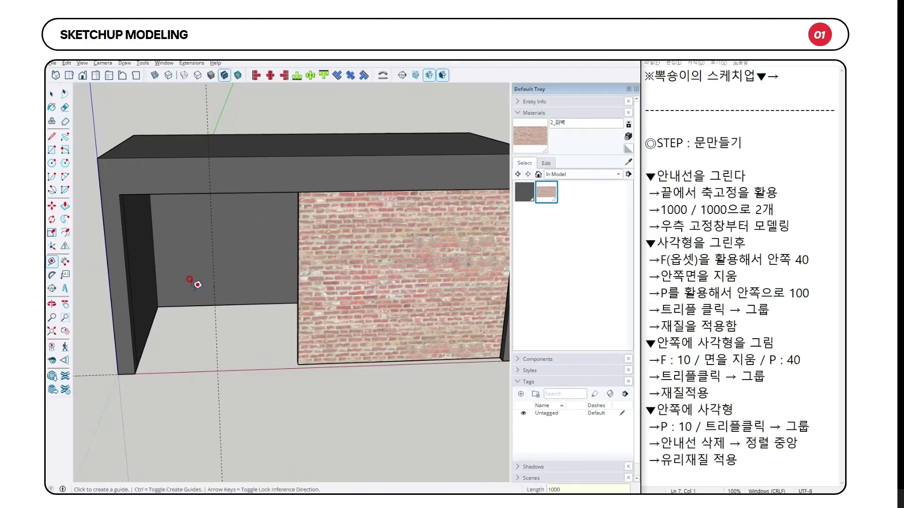
click(213, 262)
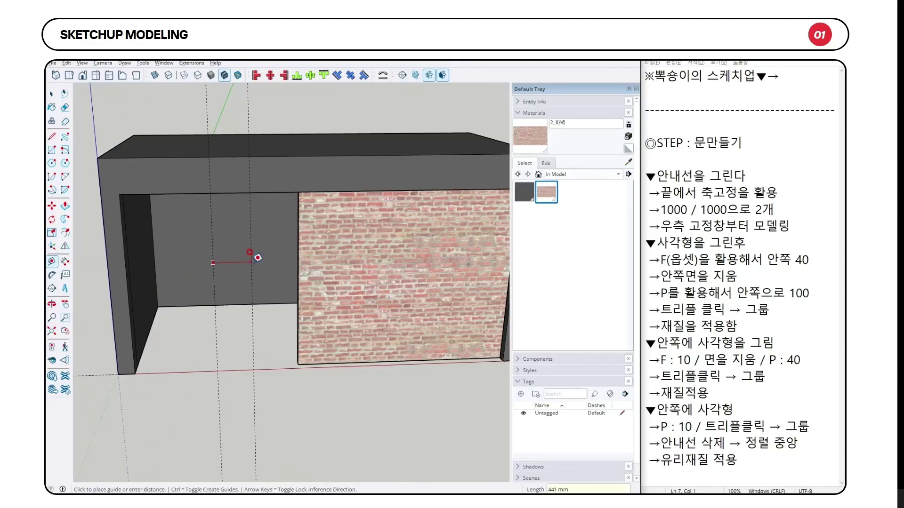
text(1000)
key(Return)
middle_drag(257, 258, 363, 215)
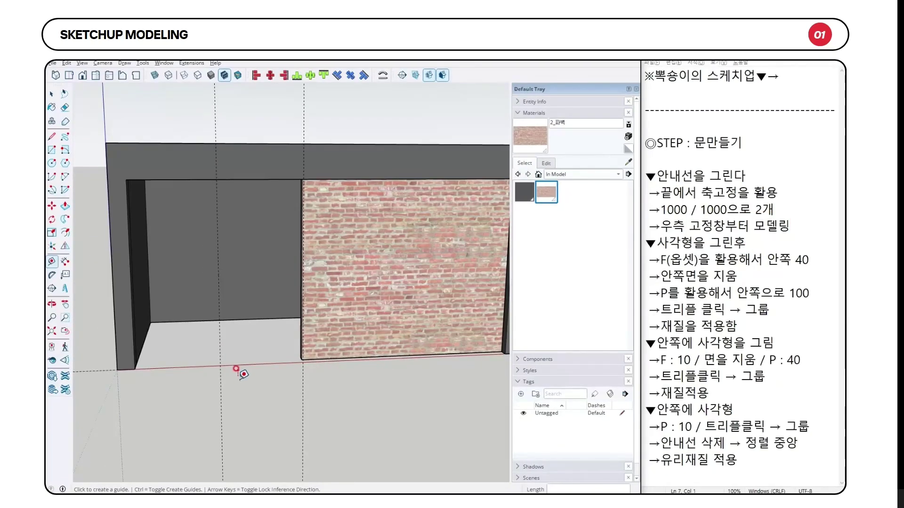
- Draw a rectangle between the two guides from the red axis to the opening's upper edge, and delete the guides
key(r)
click(219, 365)
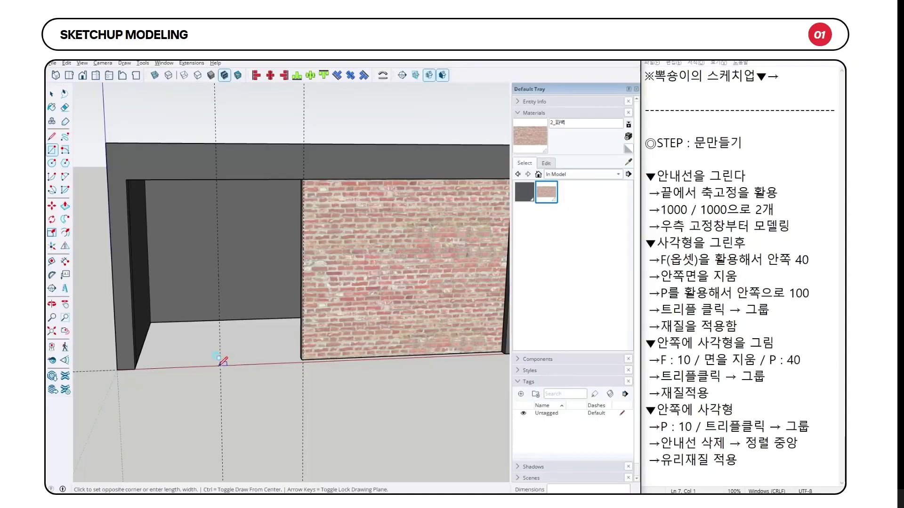
click(304, 178)
key(space)
middle_drag(304, 175, 352, 173)
middle_drag(367, 229, 388, 259)
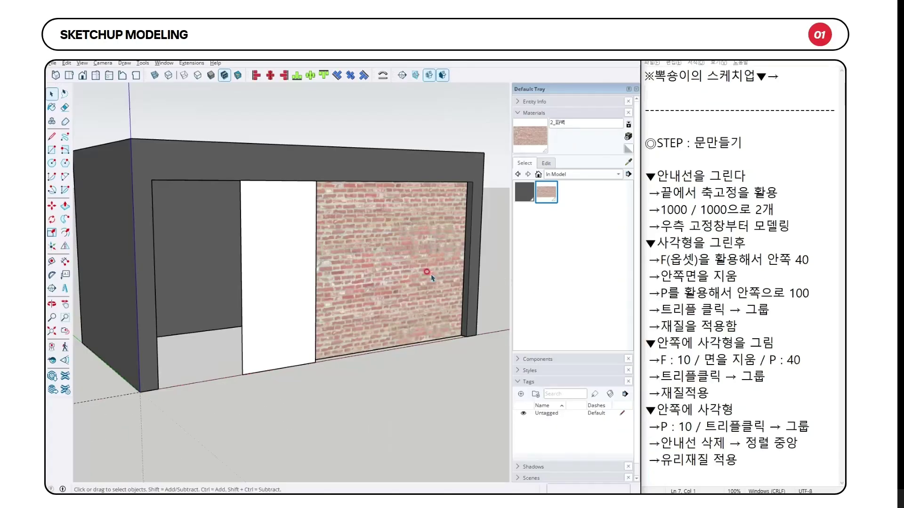
- Turn the rectangle into a framed window with Lattice Maker, using a white lattice material and a translucent blue pane material
right_click(255, 297)
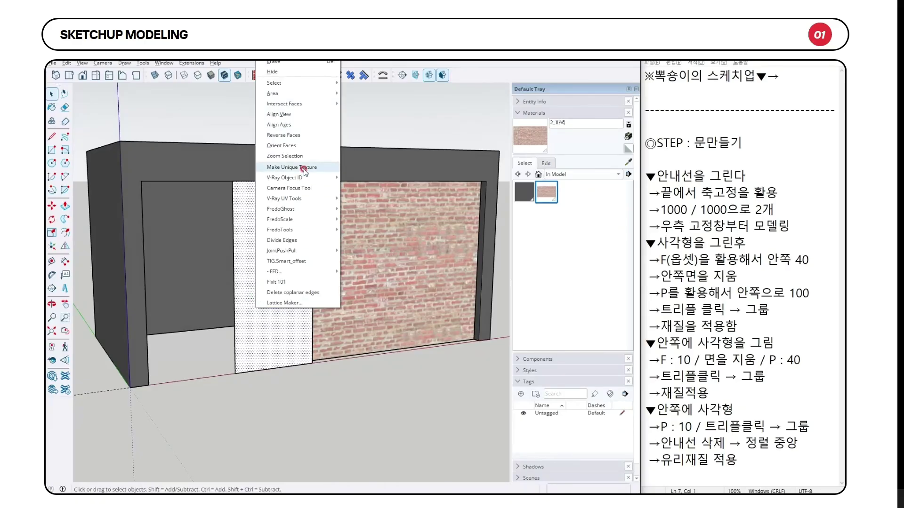
click(284, 303)
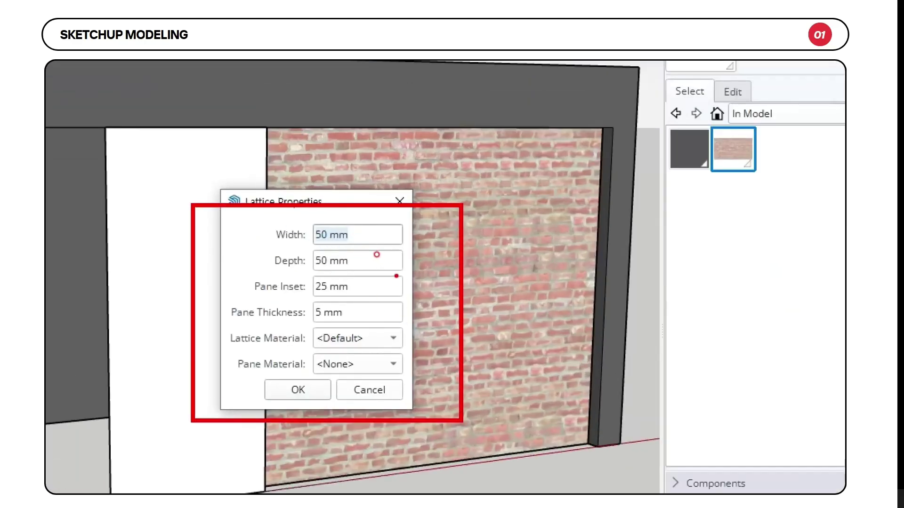
click(369, 235)
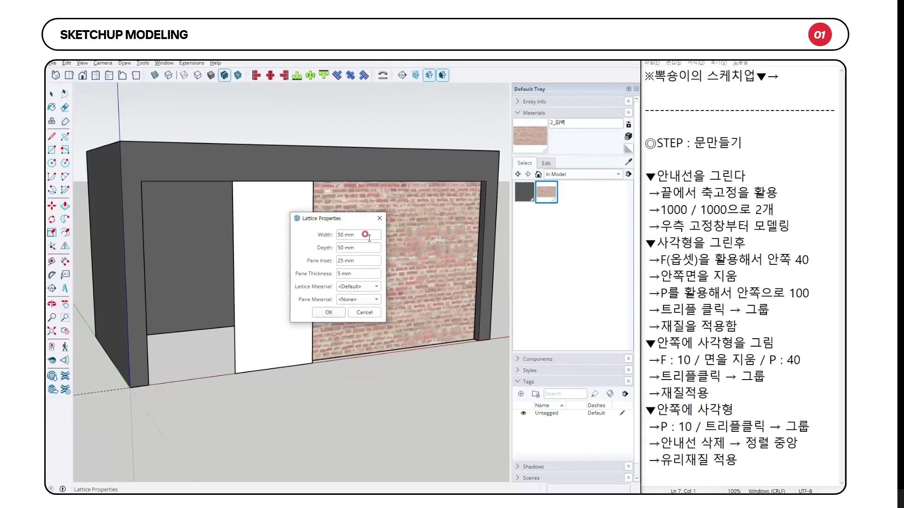
key(ctrl+a)
text(1)
click(359, 289)
click(349, 371)
click(356, 299)
click(350, 310)
click(328, 312)
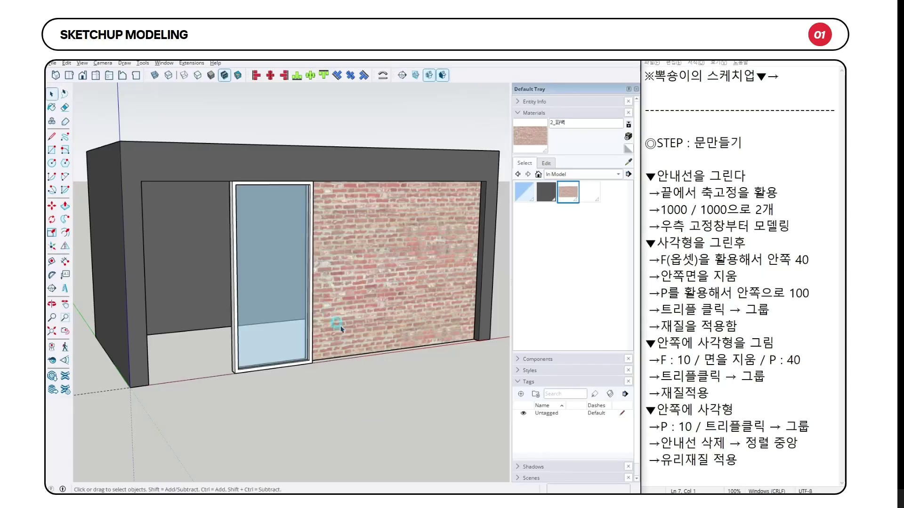
- Read the door-making notes and bring up the instructions for the L-shaped frame
middle_drag(403, 294, 339, 291)
click(701, 148)
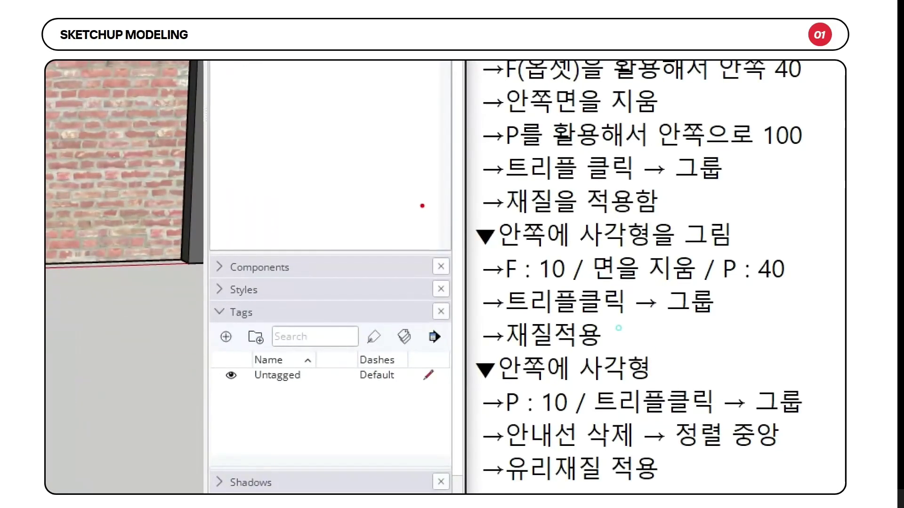
click(657, 110)
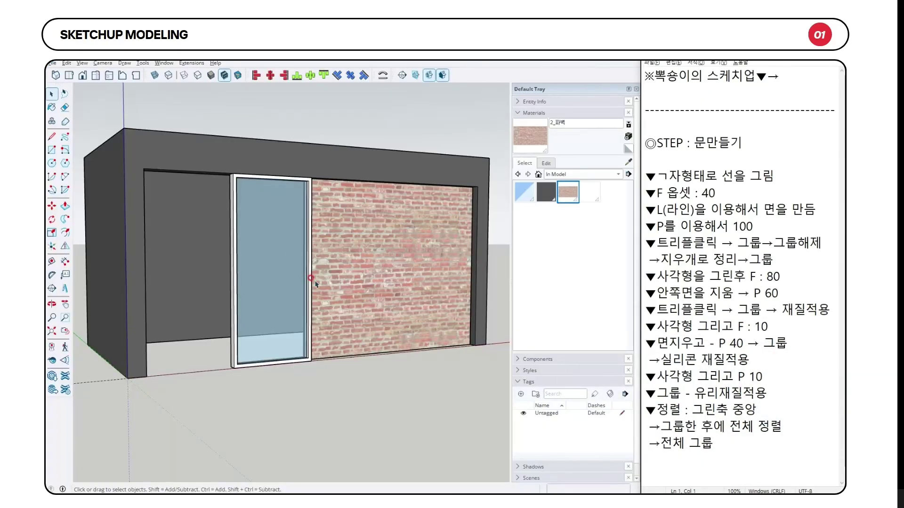
- Draw an L-shaped line from the window's upper left corner to the opening's corner and down the pillar to the ground
key(l)
click(222, 172)
click(136, 168)
click(140, 368)
key(space)
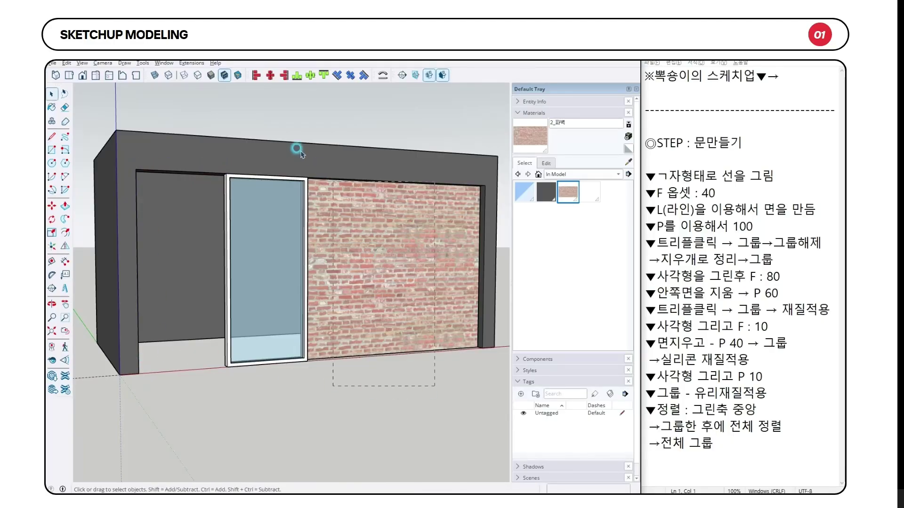
- Select the wall, brick panel and window groups and hide them
triple_click(261, 131)
right_click(268, 162)
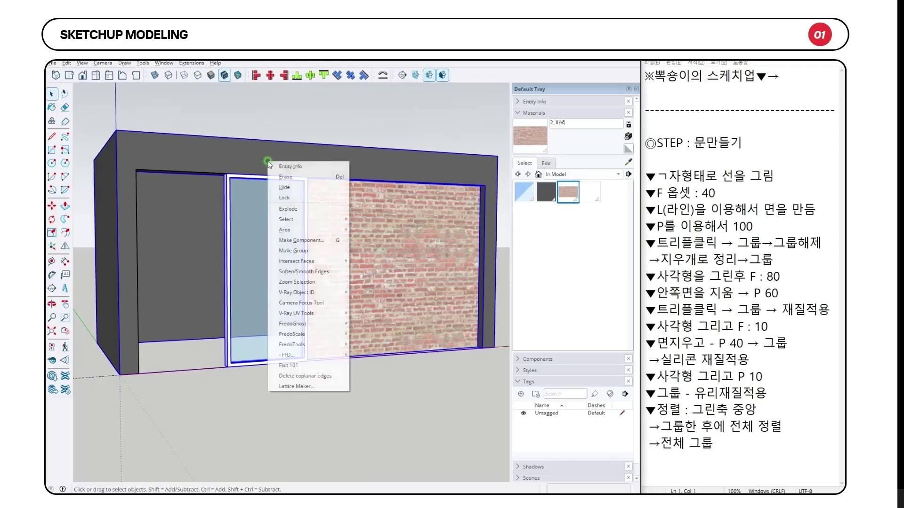
click(295, 188)
- Select the L-shaped lines and offset them 40 mm inward
drag(105, 148, 106, 147)
key(f)
click(138, 192)
text(40)
key(Return)
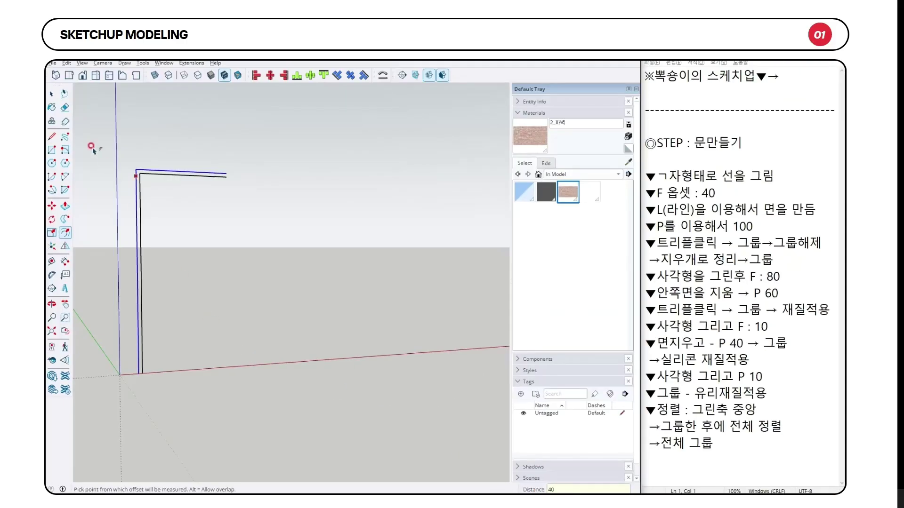
- Draw lines closing both open ends of the offset L-shaped outline so it forms a face
click(52, 136)
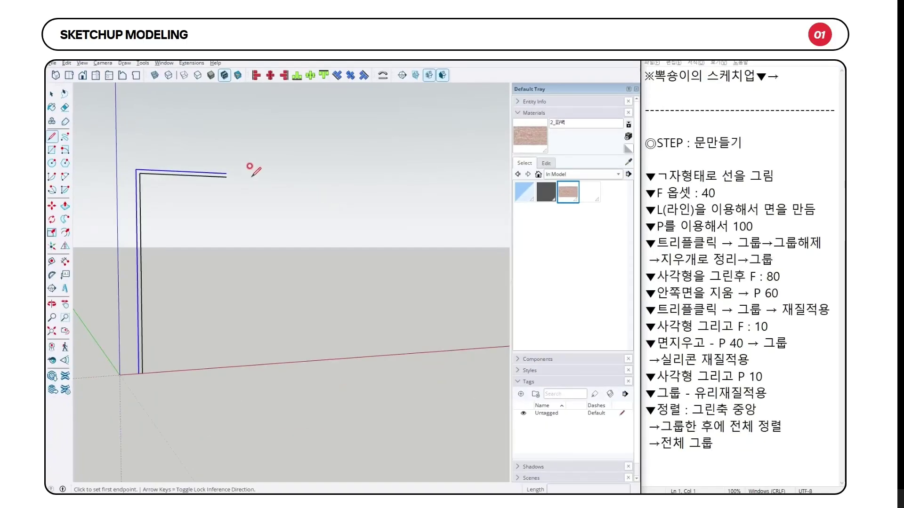
scroll(404, 195, up, 3)
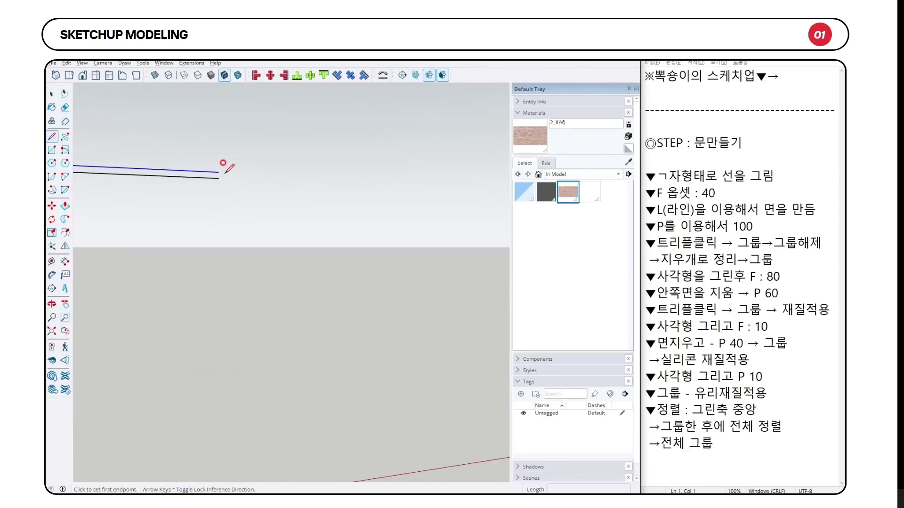
scroll(229, 268, down, 5)
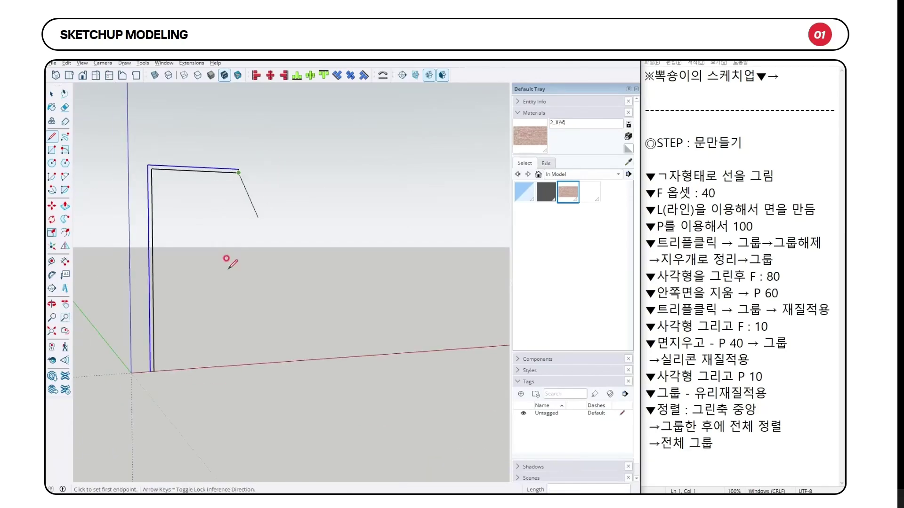
scroll(153, 358, up, 3)
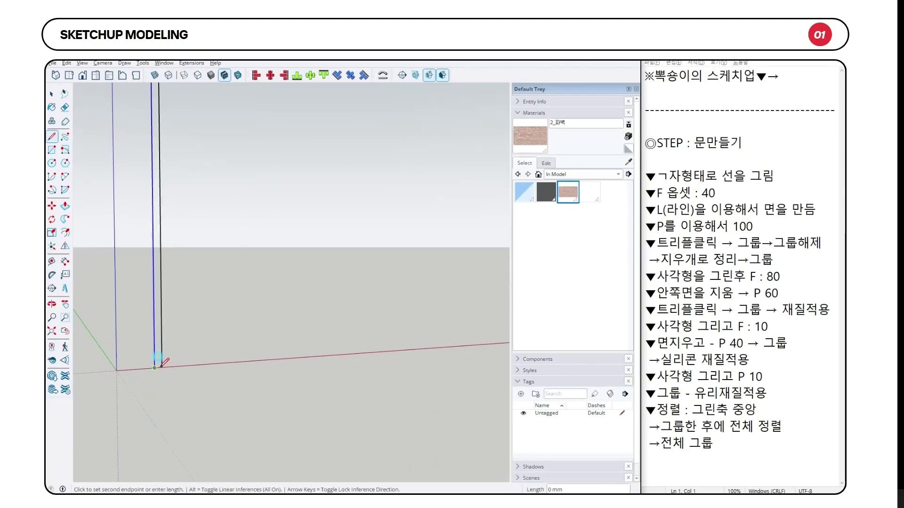
middle_drag(157, 327, 355, 366)
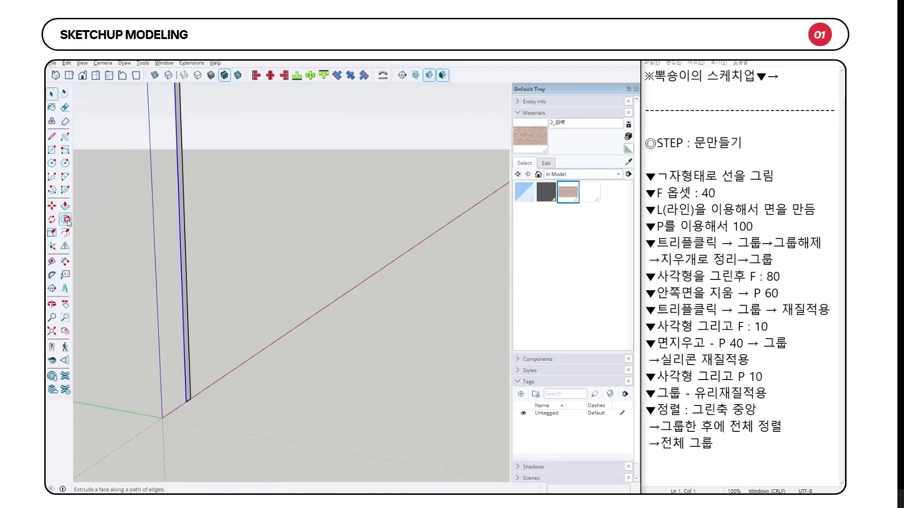
- Push/Pull the L-shaped frame face by 100 mm
click(65, 219)
key(p)
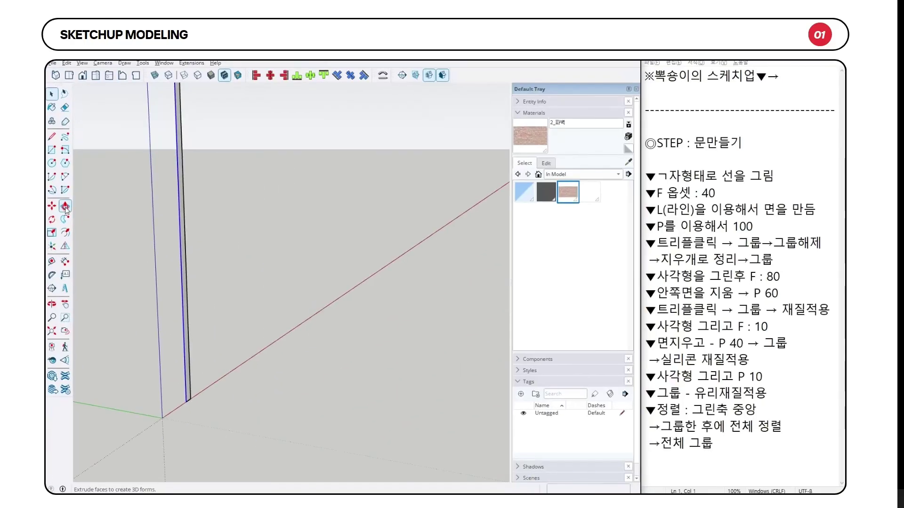
click(187, 375)
text(100)
key(Return)
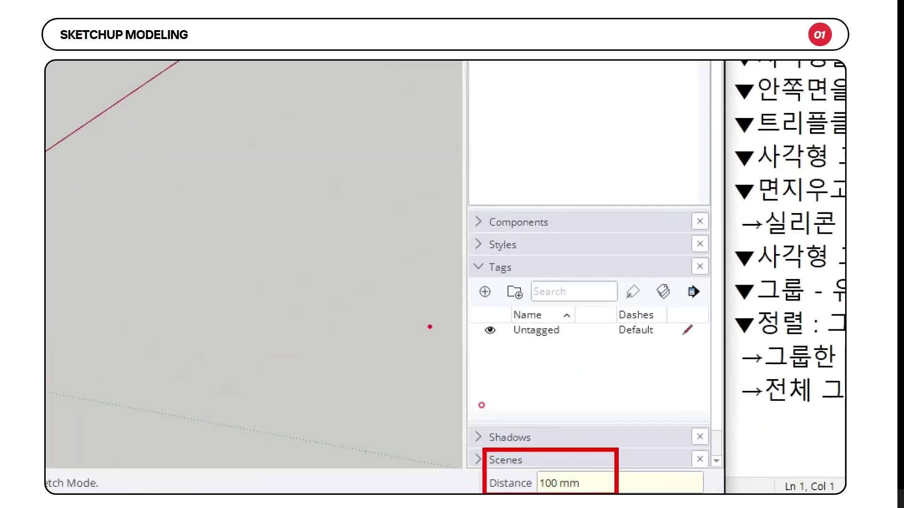
- Group the whole L-shaped frame and unhide the wall, brick panel and window groups
key(space)
middle_drag(373, 359, 208, 358)
triple_click(244, 237)
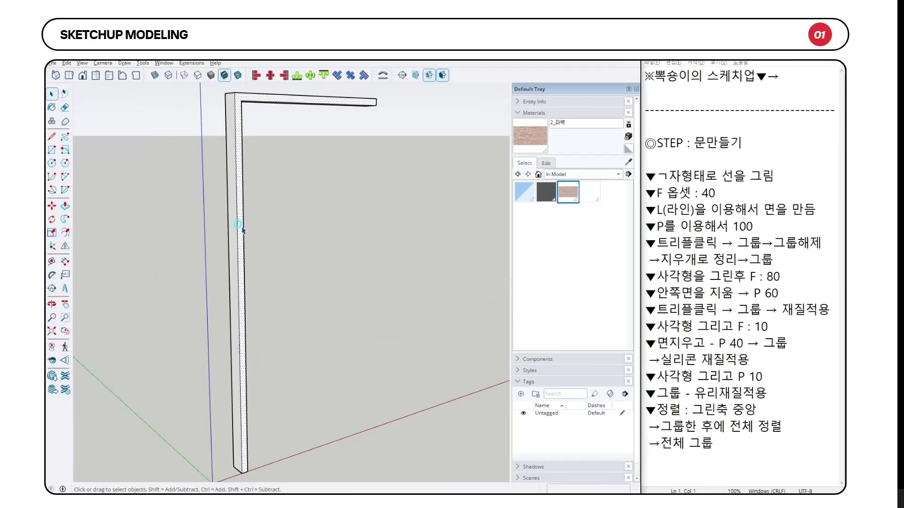
right_click(244, 237)
click(273, 125)
click(313, 196)
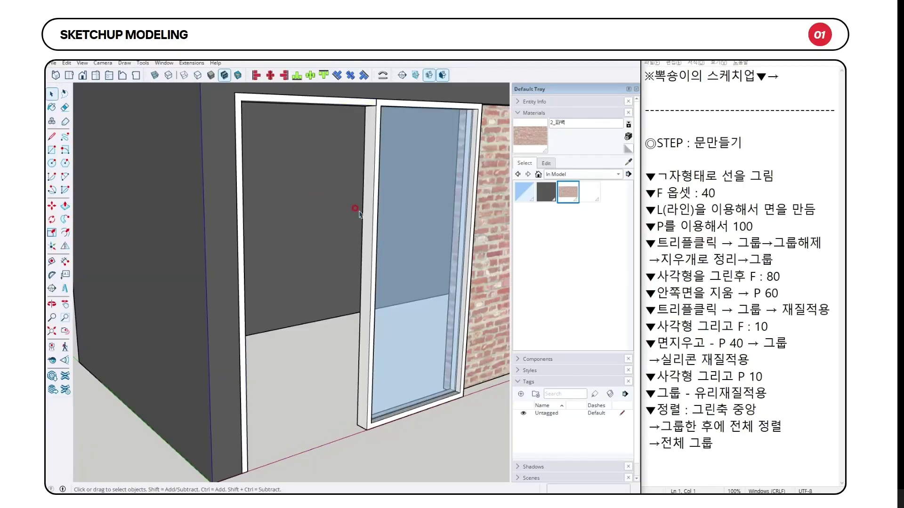
- Draw a 2160 x 960 mm rectangle filling the door opening between the L-shaped frame and the window
middle_drag(358, 212, 319, 281)
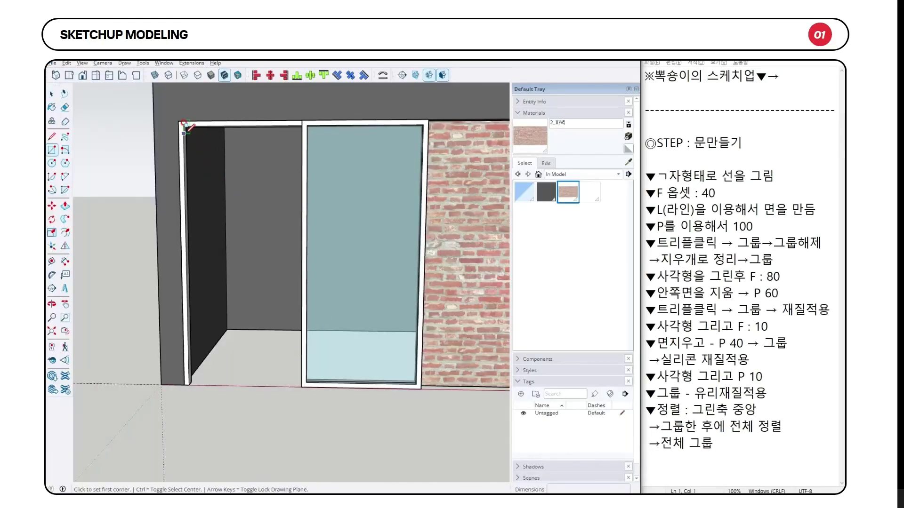
click(185, 124)
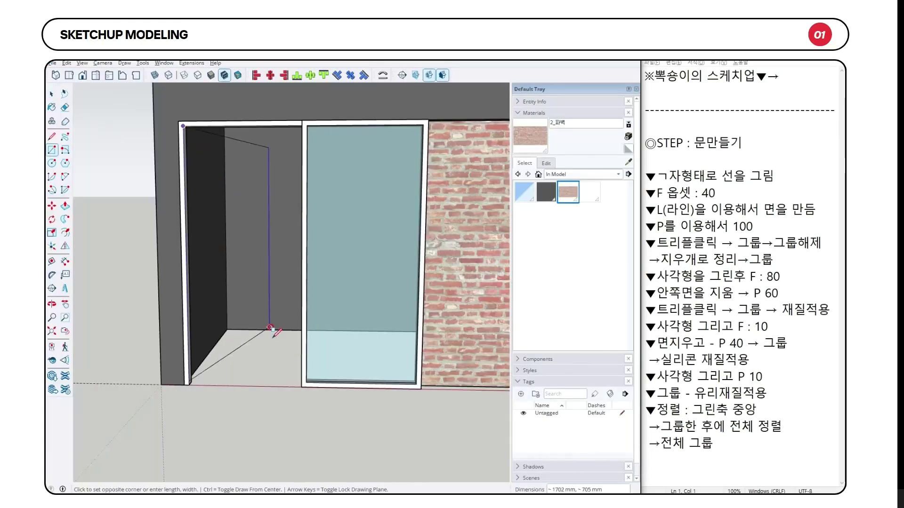
click(301, 385)
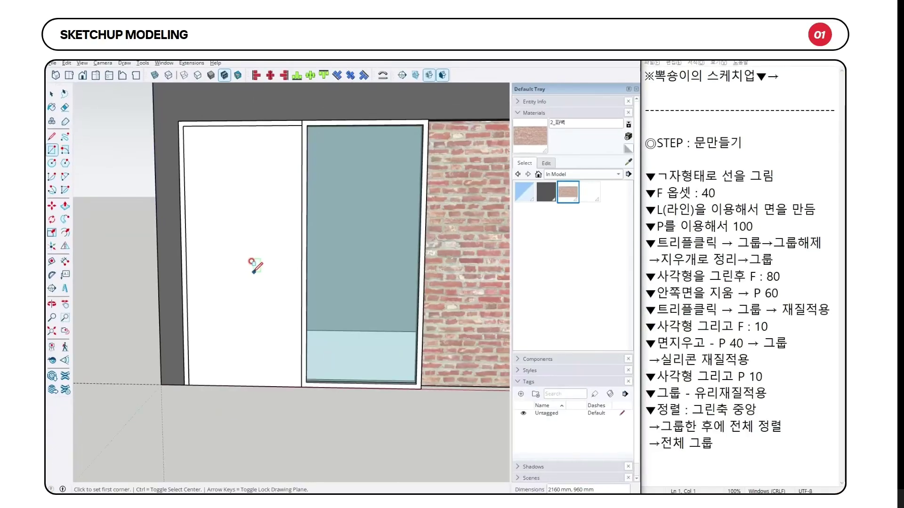
- Turn the door rectangle into a white-framed glass pane with Lattice Maker: width 80, depth 40, pane inset 15, pane thickness 10 mm
key(space)
click(246, 267)
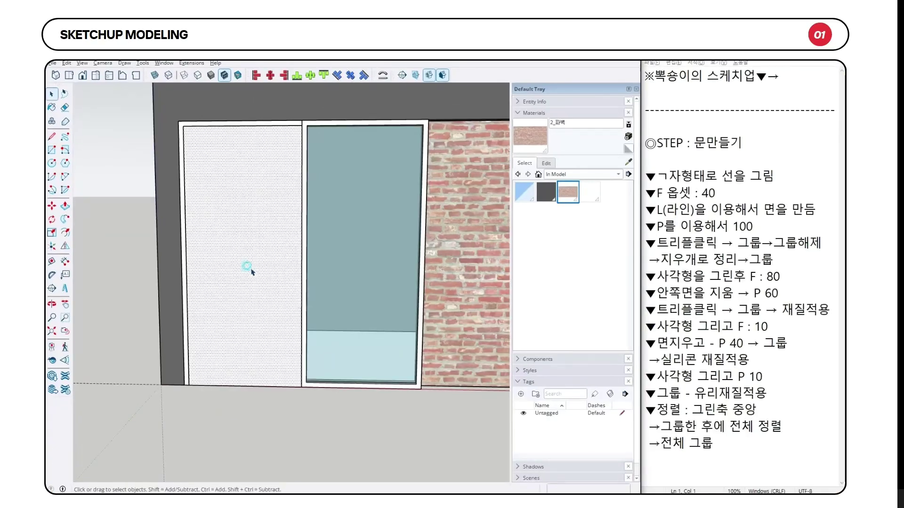
right_click(250, 265)
click(279, 302)
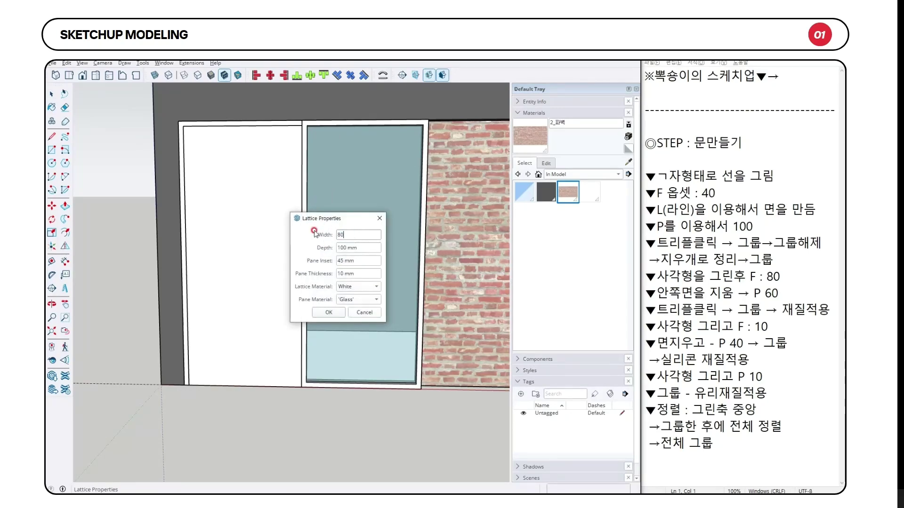
click(323, 244)
text(0)
key(Tab)
click(359, 267)
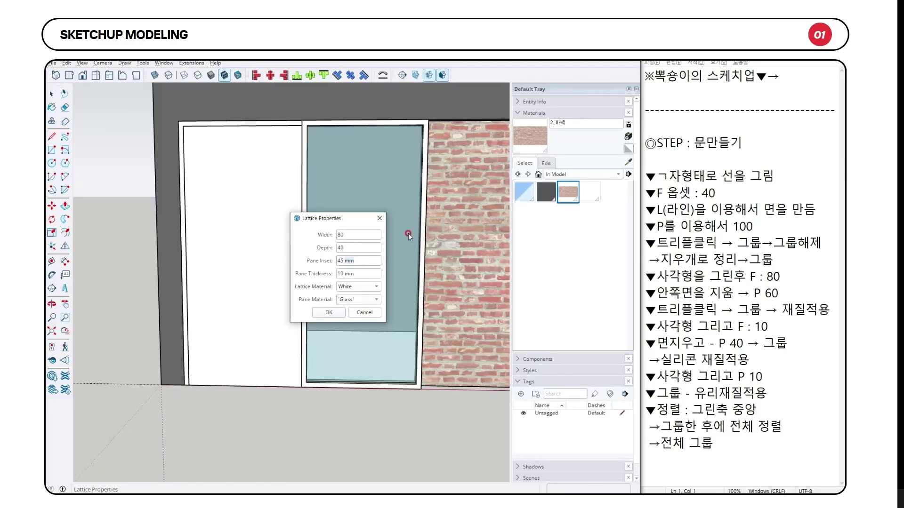
text(15)
click(328, 312)
- Select the glazed door leaf and the window and align their centres along the green axis
middle_drag(258, 269, 215, 347)
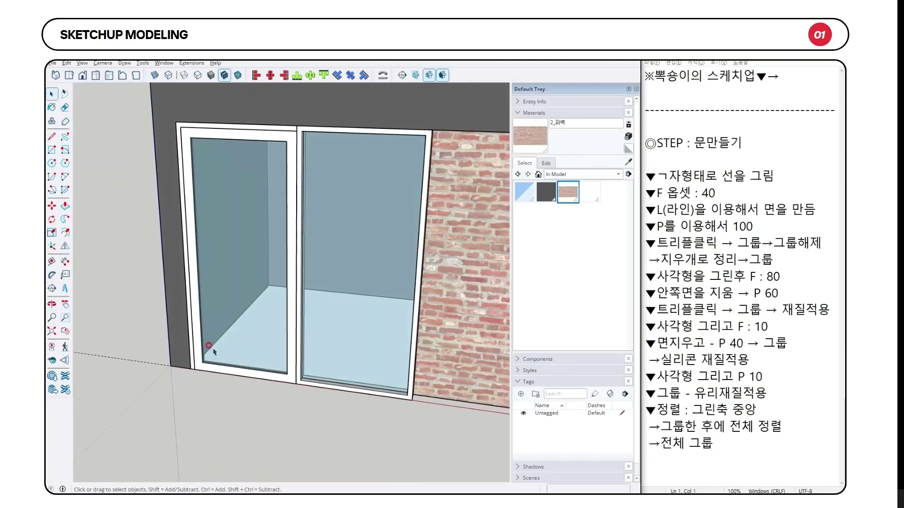
scroll(211, 351, up, 5)
click(188, 366)
key(m)
key(space)
scroll(184, 378, down, 2)
middle_drag(276, 364, 447, 380)
scroll(404, 342, down, 4)
drag(449, 379, 386, 329)
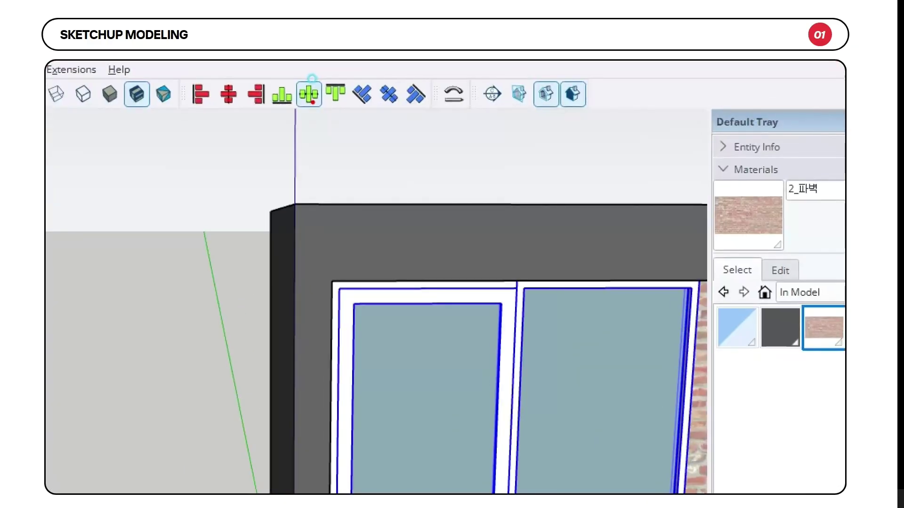
click(308, 94)
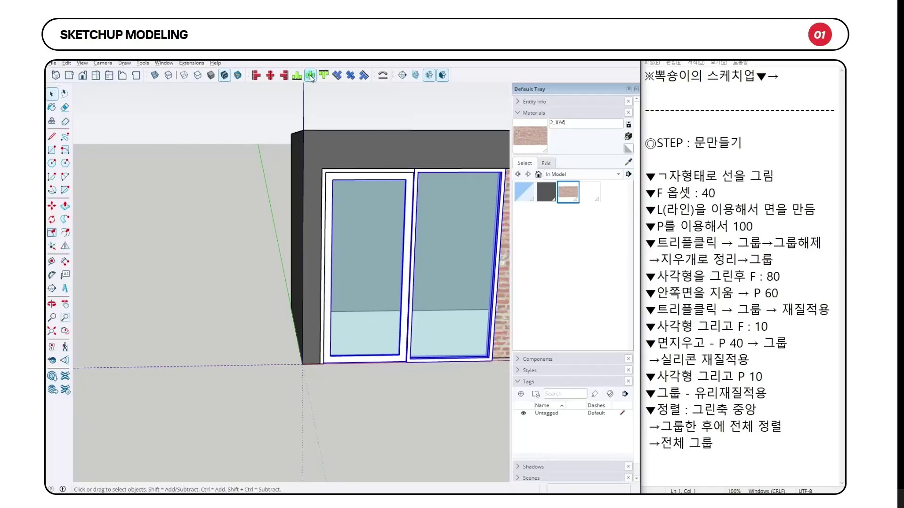
click(426, 373)
middle_drag(425, 373, 347, 292)
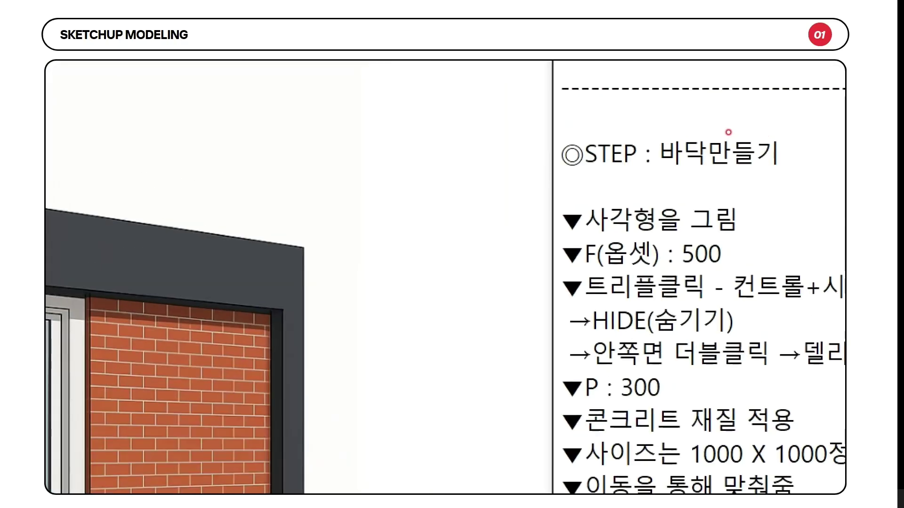
- Read the floor-making notes, examine the base slab in the reference image and return to SketchUp
drag(622, 122, 740, 148)
drag(175, 354, 463, 436)
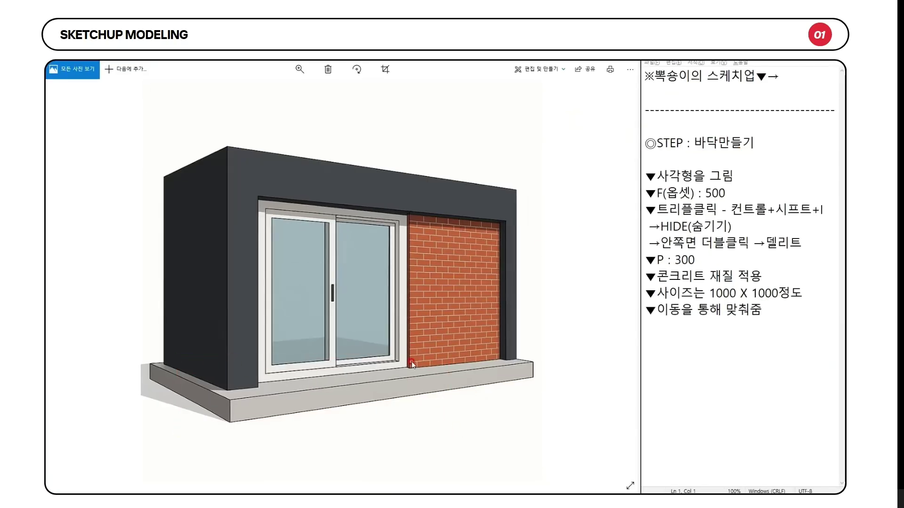
key(alt+Tab)
- Select the whole building and check how it is grouped
scroll(145, 424, down, 5)
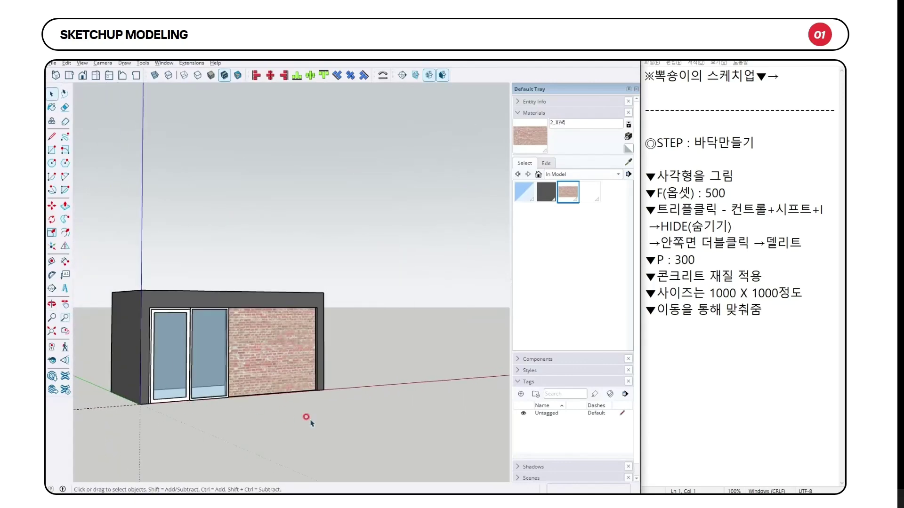
drag(74, 235, 74, 236)
right_click(200, 300)
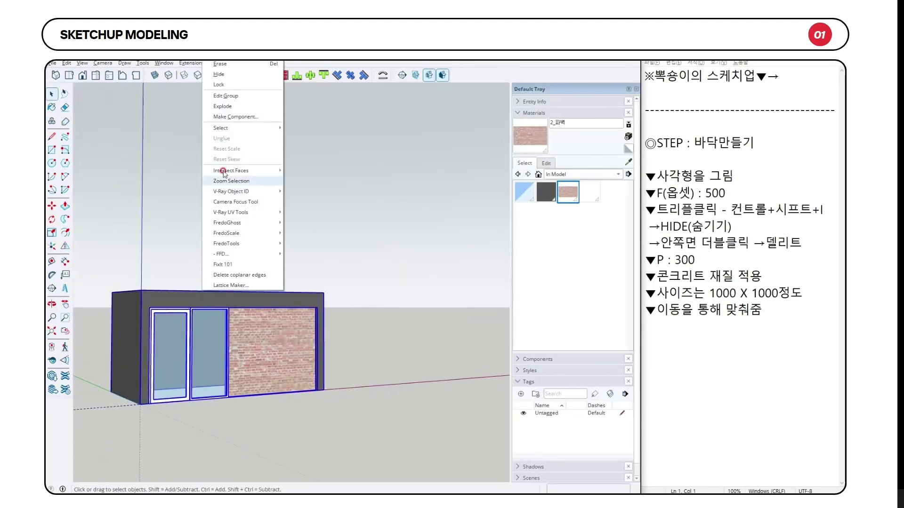
click(234, 97)
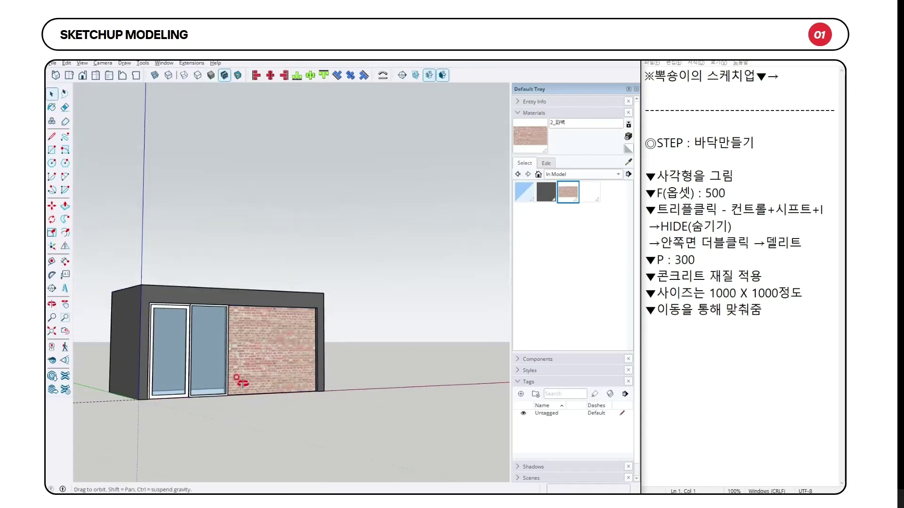
- Draw a rectangle covering the building's underside from one outer corner to the opposite one
middle_drag(240, 393, 280, 224)
key(r)
click(141, 271)
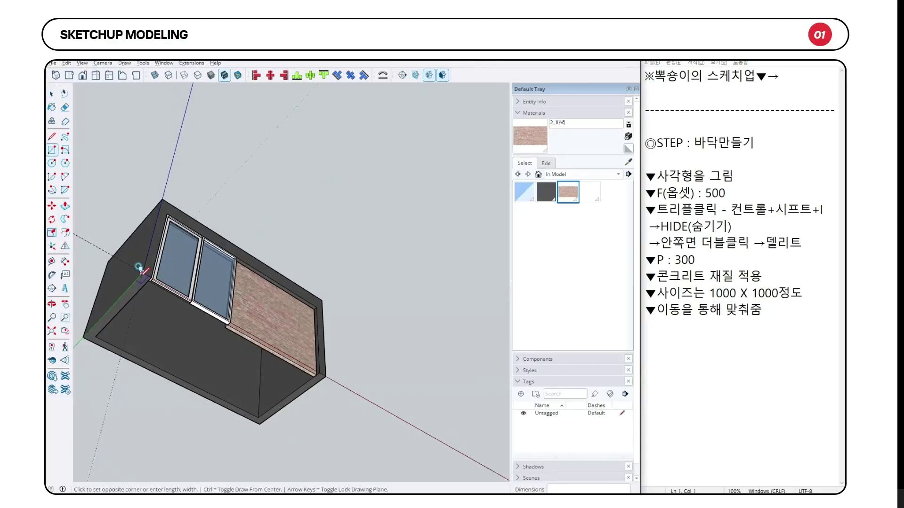
click(261, 416)
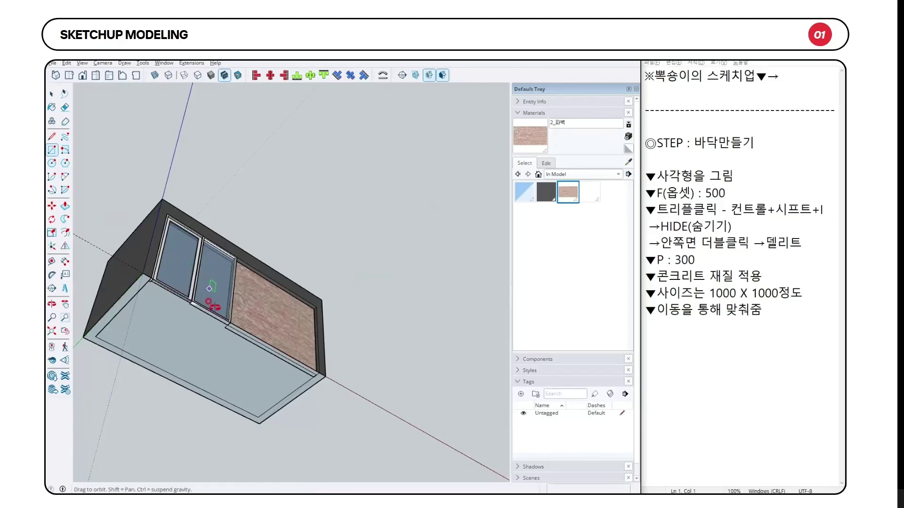
- Offset the underside rectangle 500 mm outward
middle_drag(210, 363, 214, 365)
key(f)
click(214, 361)
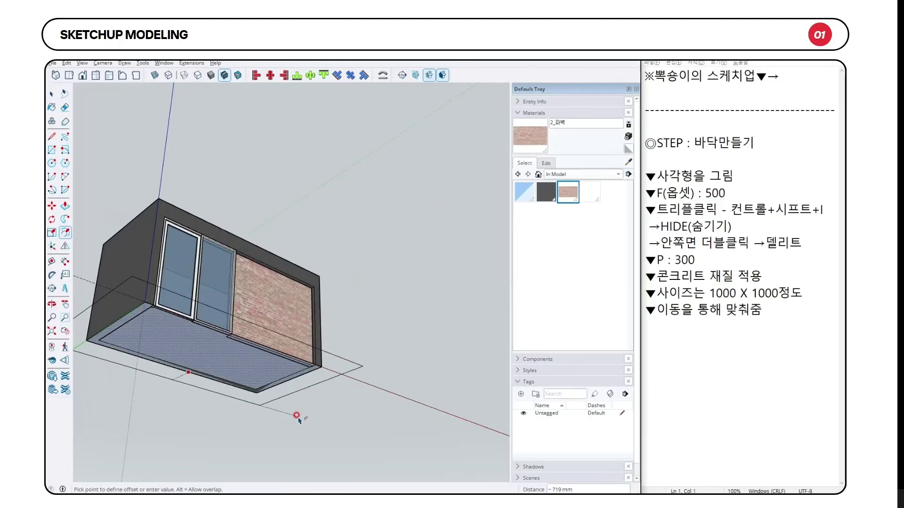
text(500)
key(Return)
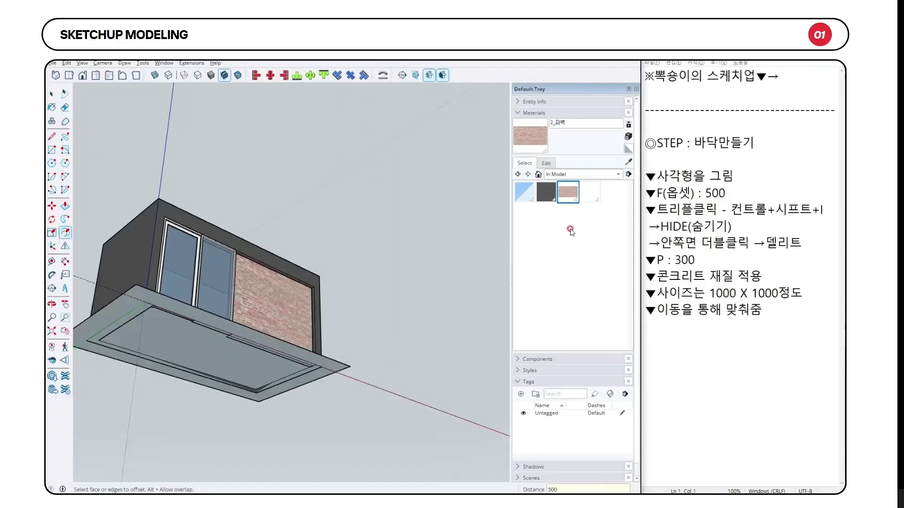
- Select the complete floor geometry, invert the selection and hide the rest of the building
triple_click(218, 349)
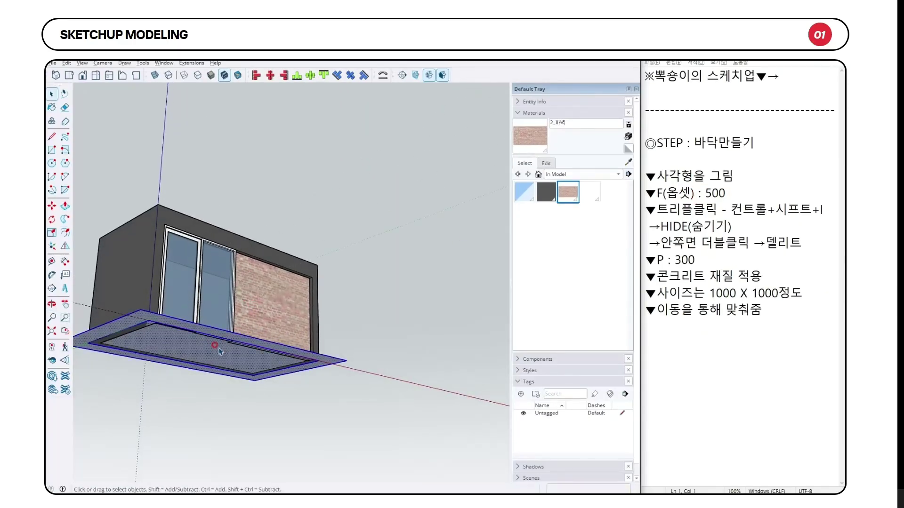
key(ctrl+shift+i)
key(h)
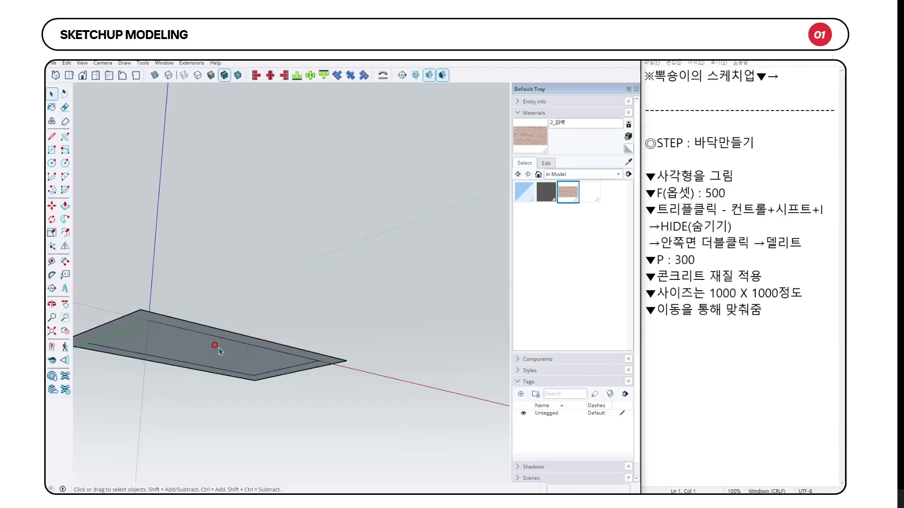
- Delete the inner floor face with its edges and Push/Pull the floor 300 mm downward into a slab
middle_drag(225, 336, 316, 337)
double_click(193, 355)
key(Delete)
key(p)
click(243, 357)
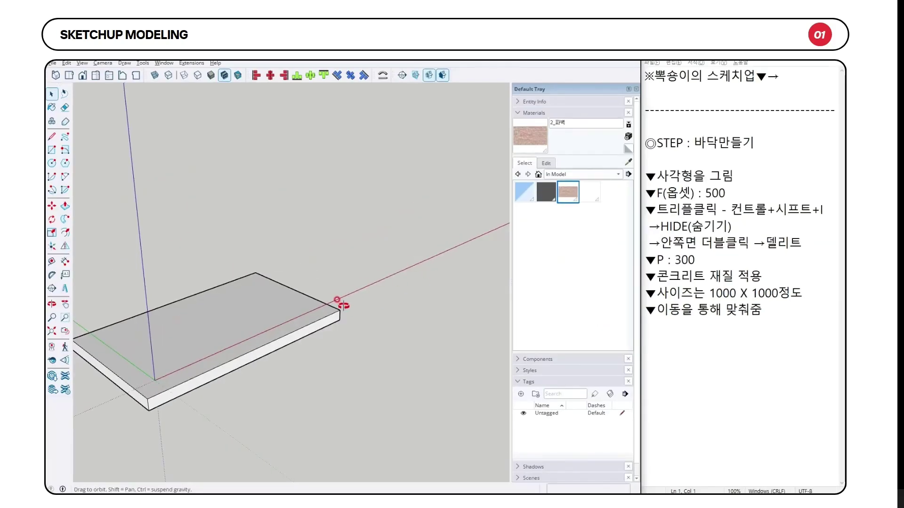
- Create a new material using the seamless bare concrete PBR image as its texture
click(627, 136)
click(485, 304)
double_click(188, 133)
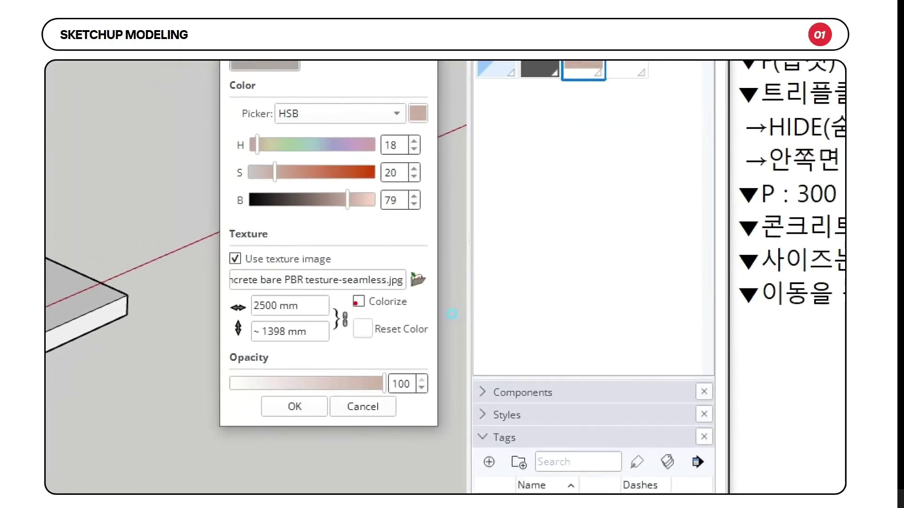
click(738, 318)
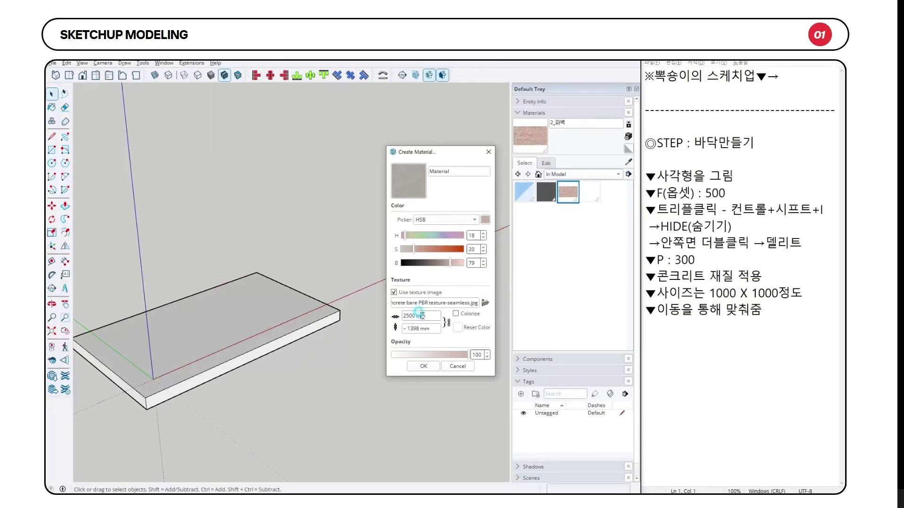
- Set the concrete texture's width to 1000 mm
click(422, 316)
text(1000)
key(Return)
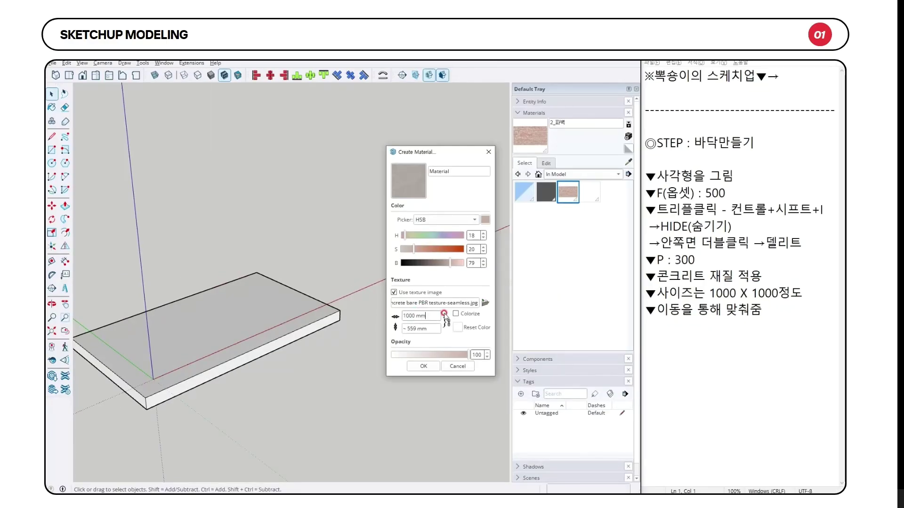
- Reset the texture image use, set the concrete texture's height to 1000 mm and create the material
click(394, 292)
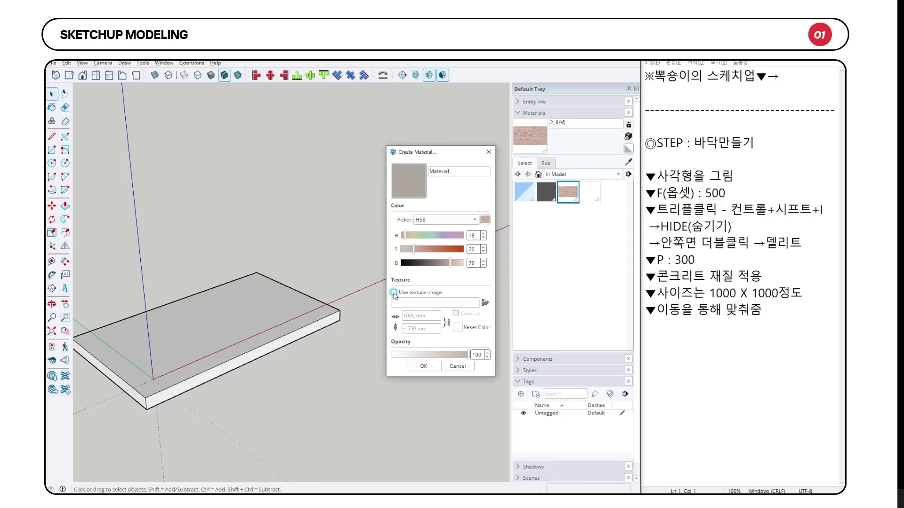
click(394, 292)
double_click(188, 128)
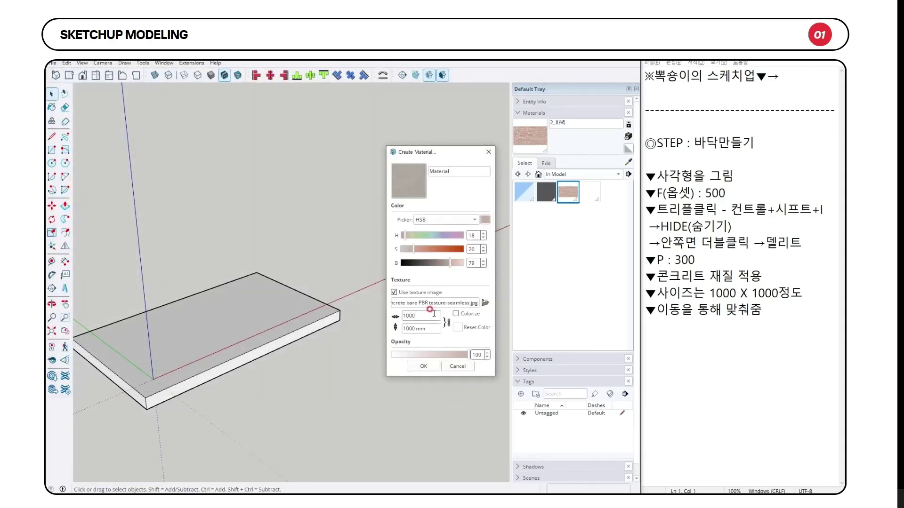
click(434, 366)
- Paint all faces of the floor slab with the new concrete material
click(256, 298)
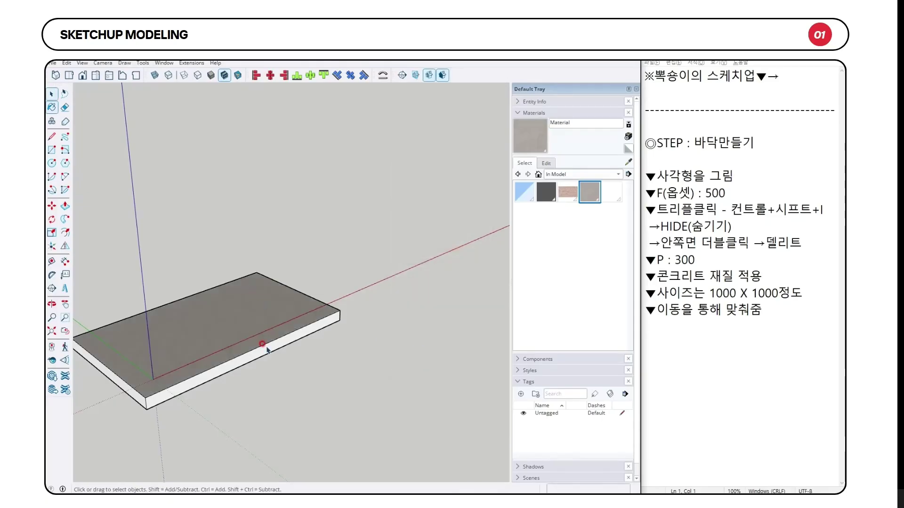
key(space)
triple_click(263, 346)
click(604, 186)
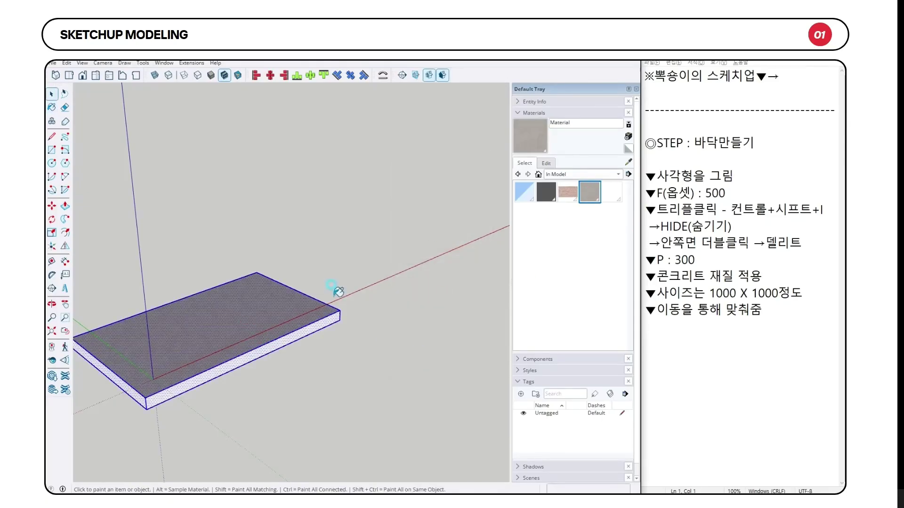
click(233, 319)
- Group the complete floor slab geometry and unhide the rest of the building
key(space)
click(292, 376)
double_click(243, 332)
right_click(247, 337)
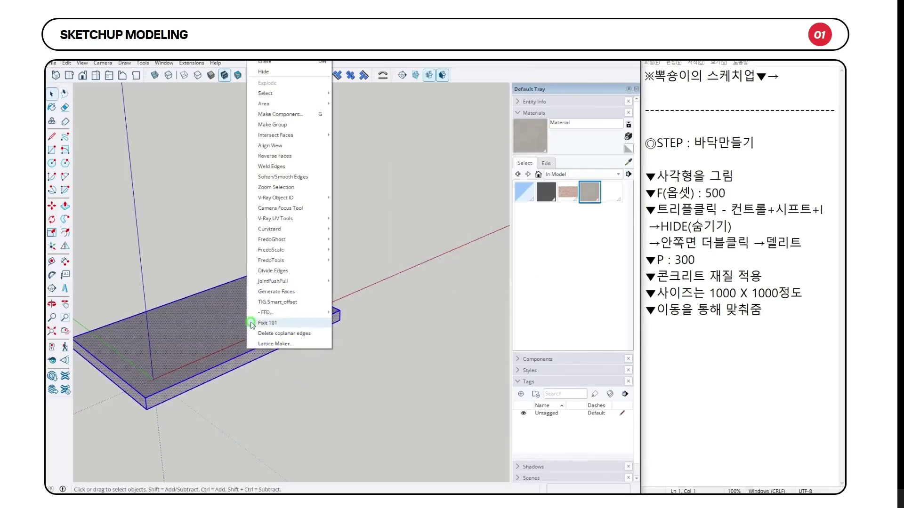
click(337, 177)
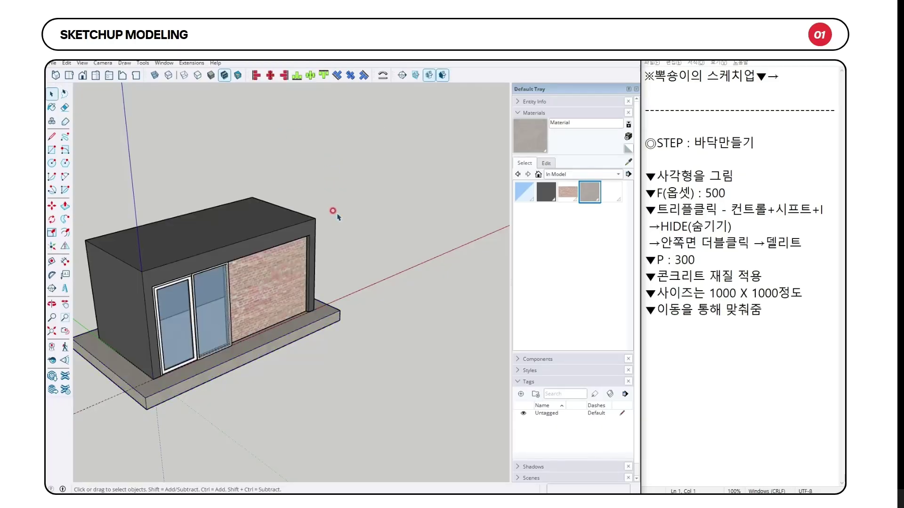
- Delete all construction guides from the model
middle_drag(332, 210, 277, 235)
key(space)
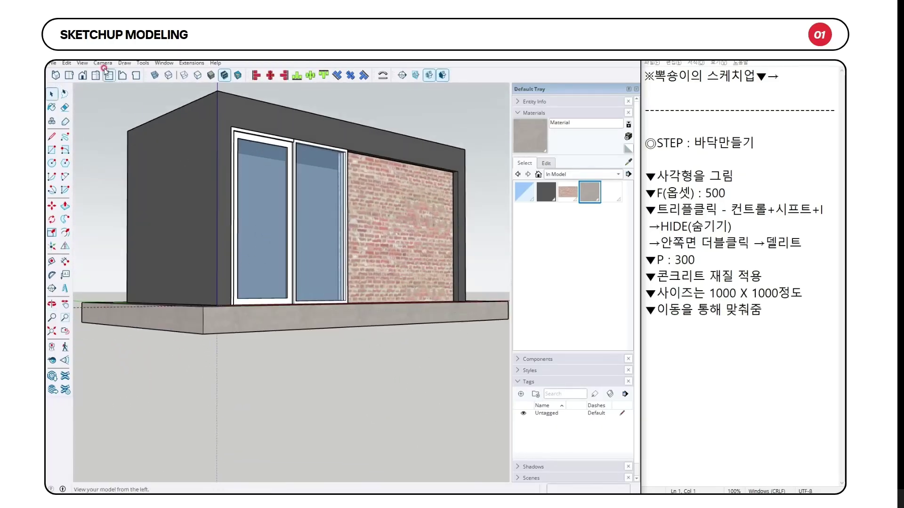
click(66, 62)
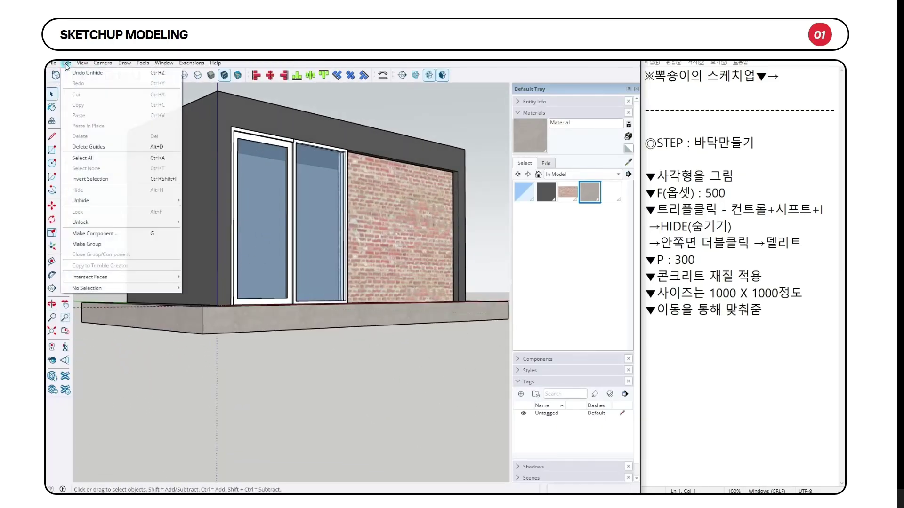
click(91, 150)
middle_drag(97, 155, 304, 330)
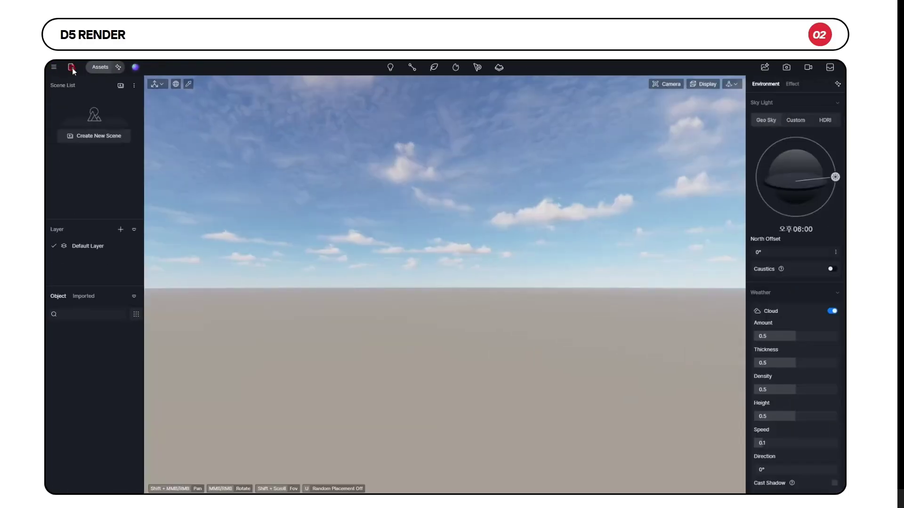
- In D5 Render, import the SketchUp file TEST from the TEST folder, place the building on the ground and focus the view on it
click(72, 67)
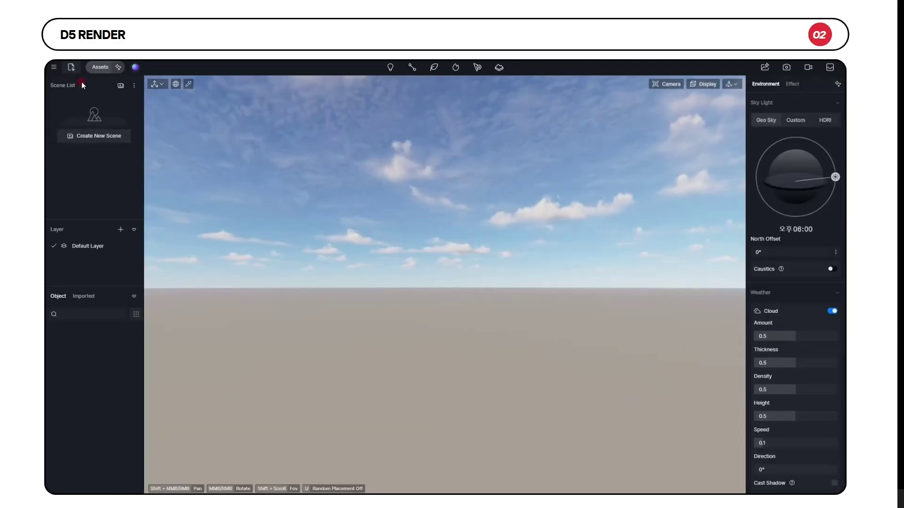
click(148, 67)
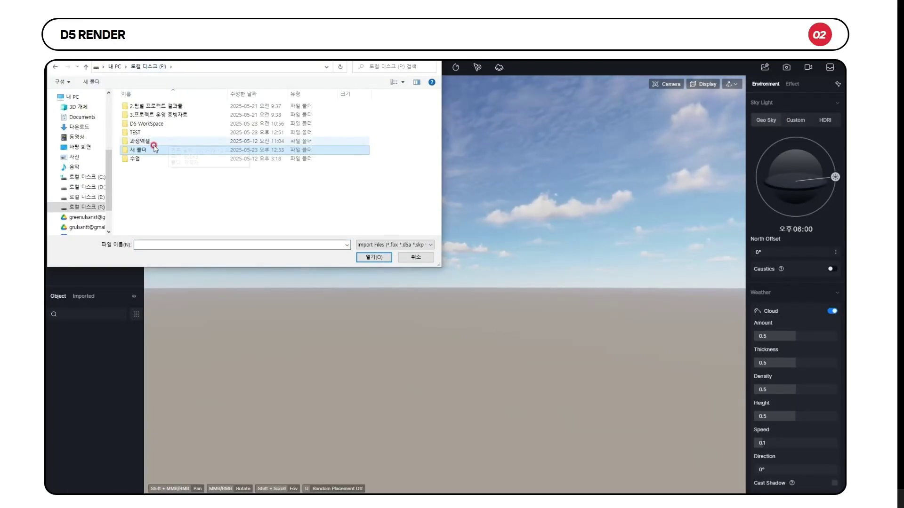
double_click(140, 137)
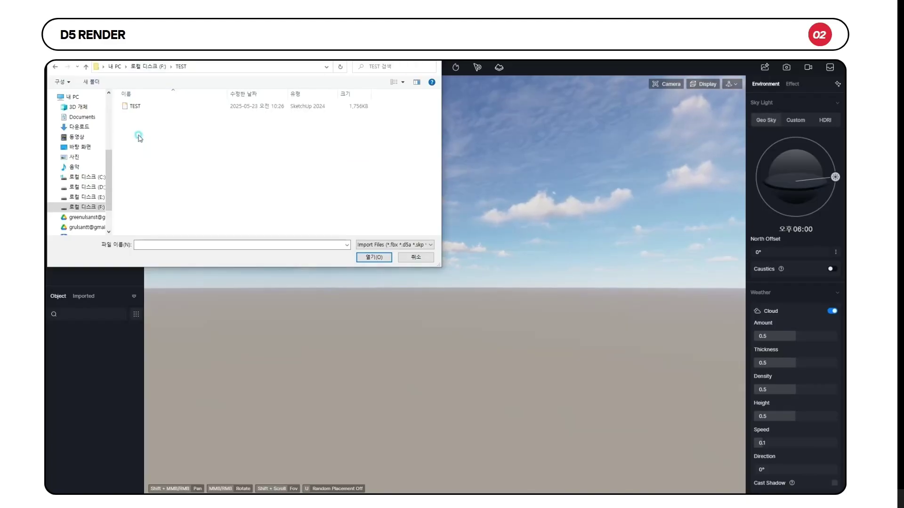
double_click(141, 106)
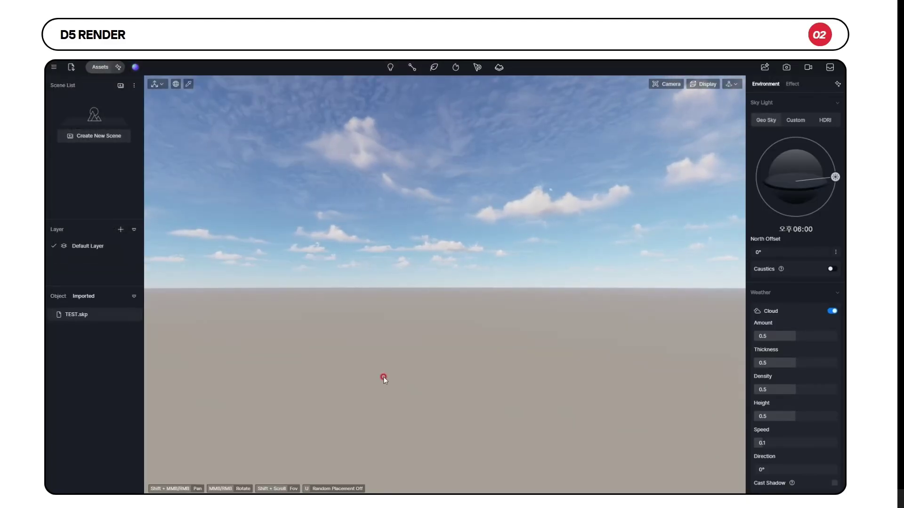
scroll(522, 357, up, 5)
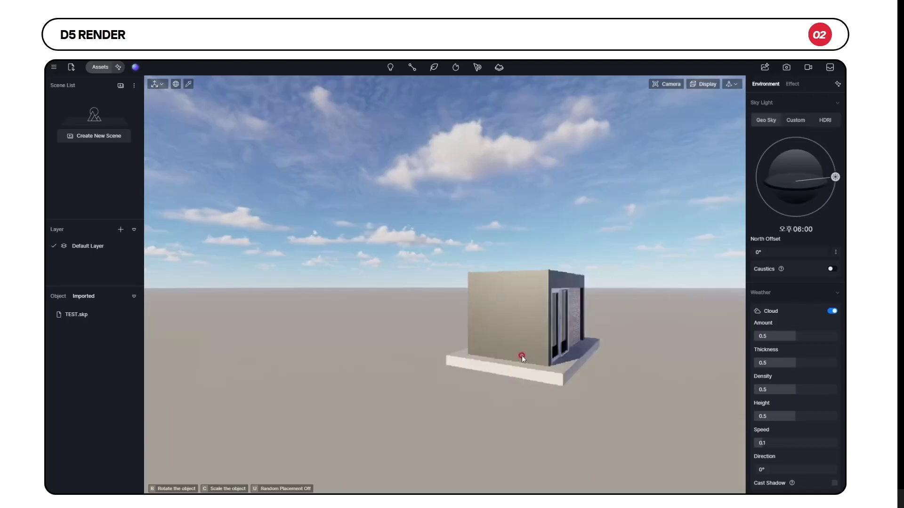
click(476, 365)
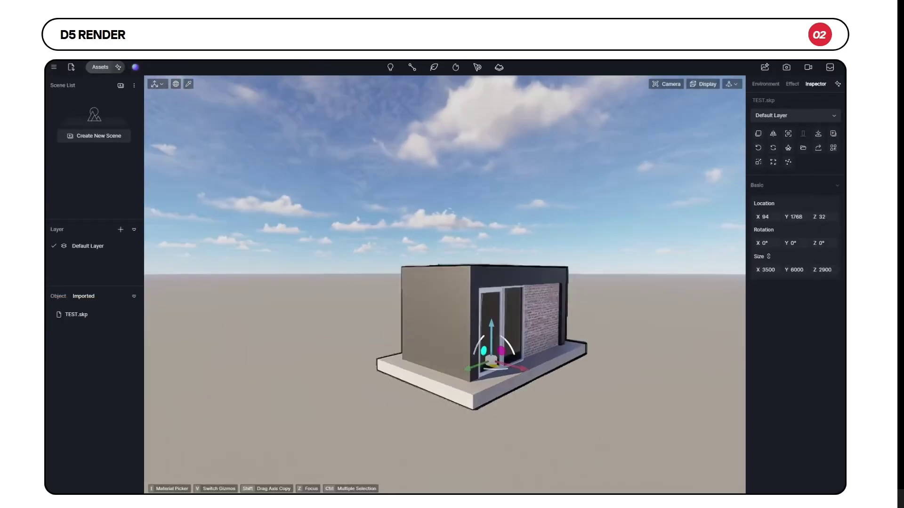
key(z)
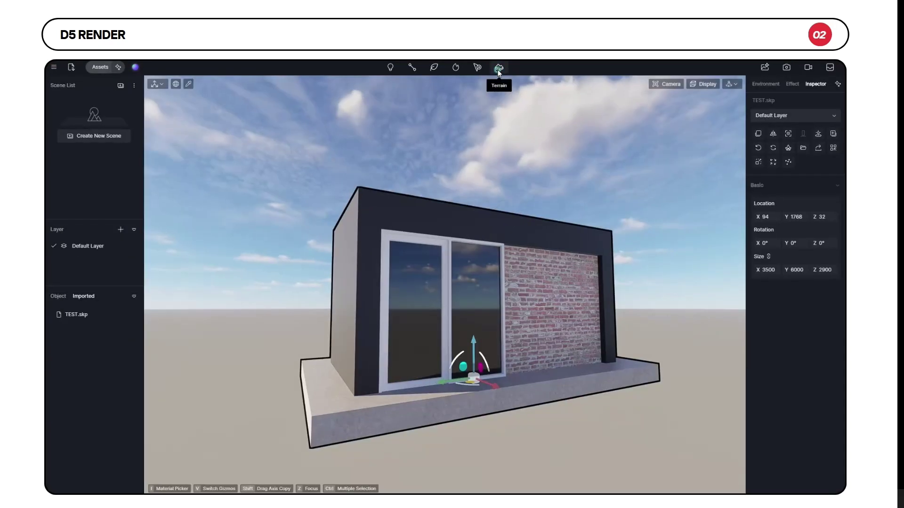
- Add a terrain to the scene and lower the building to about Z -16 so its slab sits on the grass
click(492, 89)
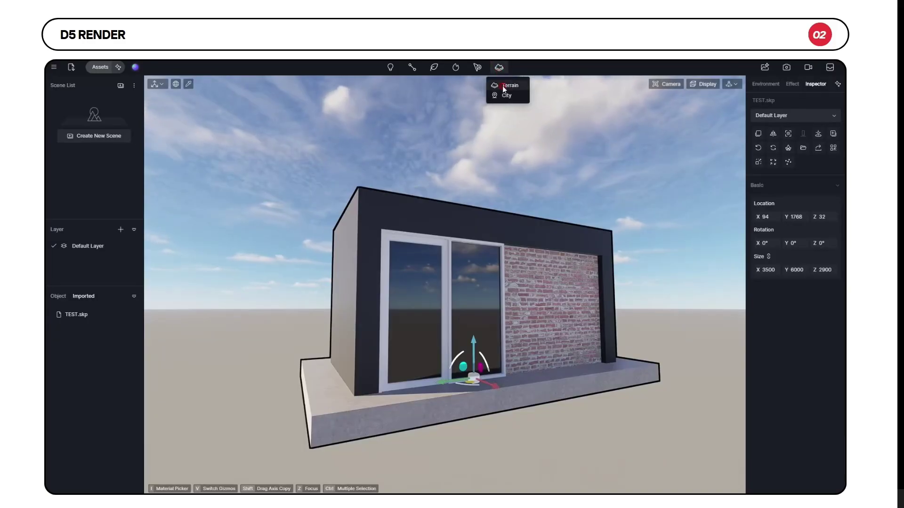
click(502, 85)
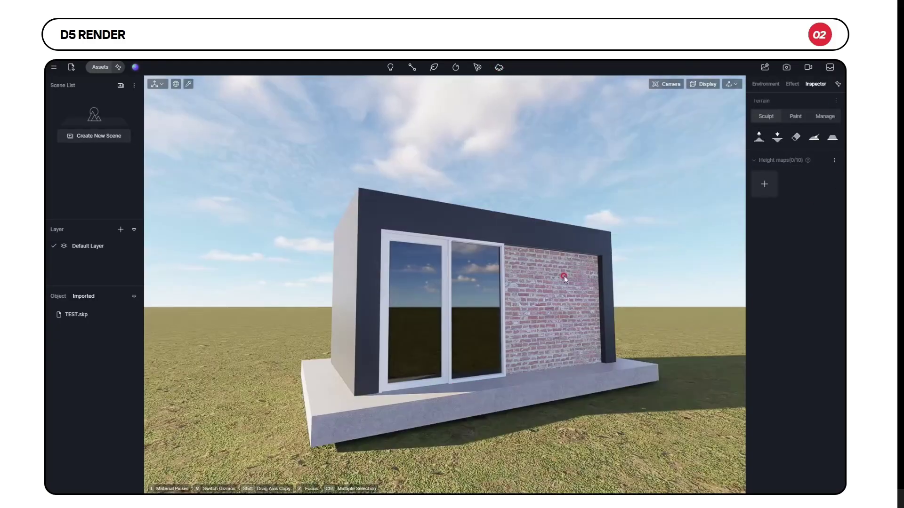
click(541, 288)
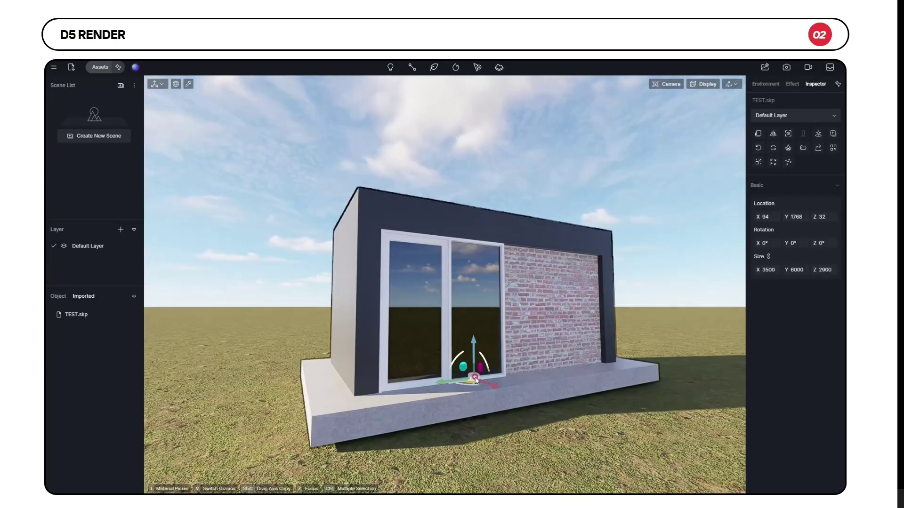
drag(473, 346, 473, 353)
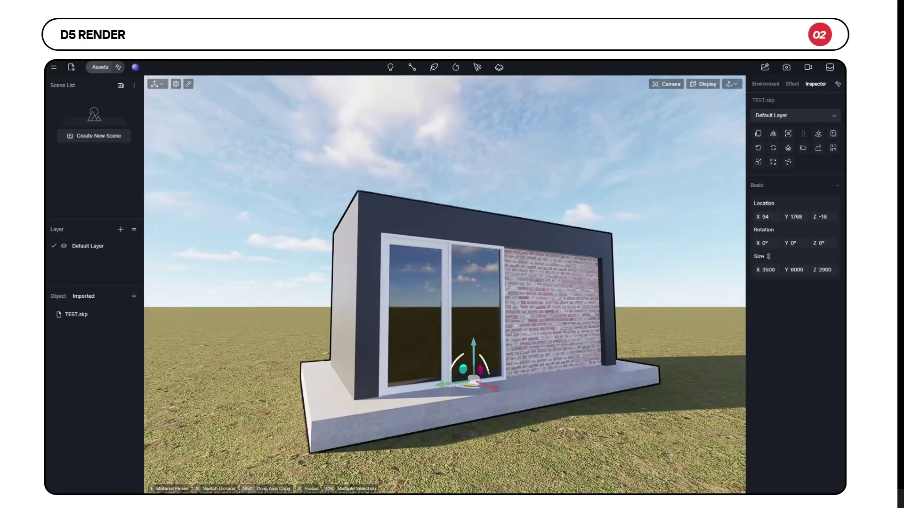
right_drag(659, 179, 698, 172)
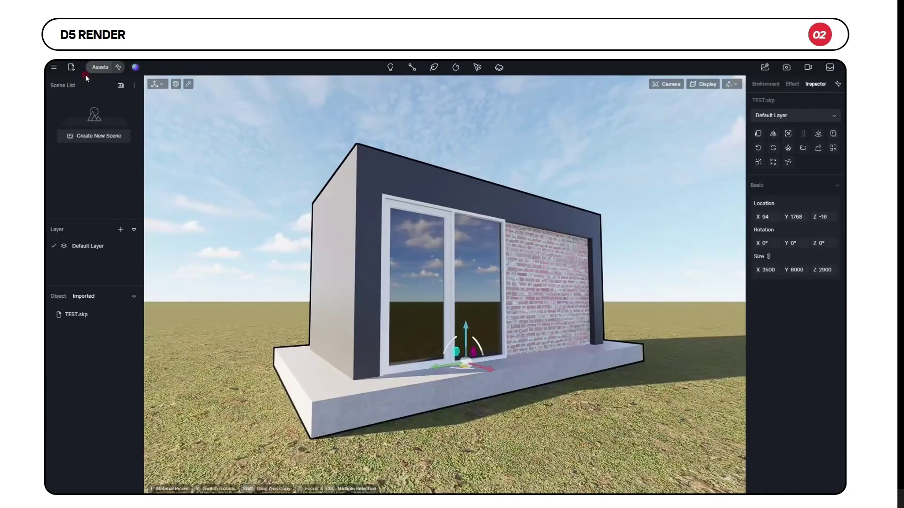
- Open the online asset library, browse to the Nature models and download Plant combinations 55
click(92, 70)
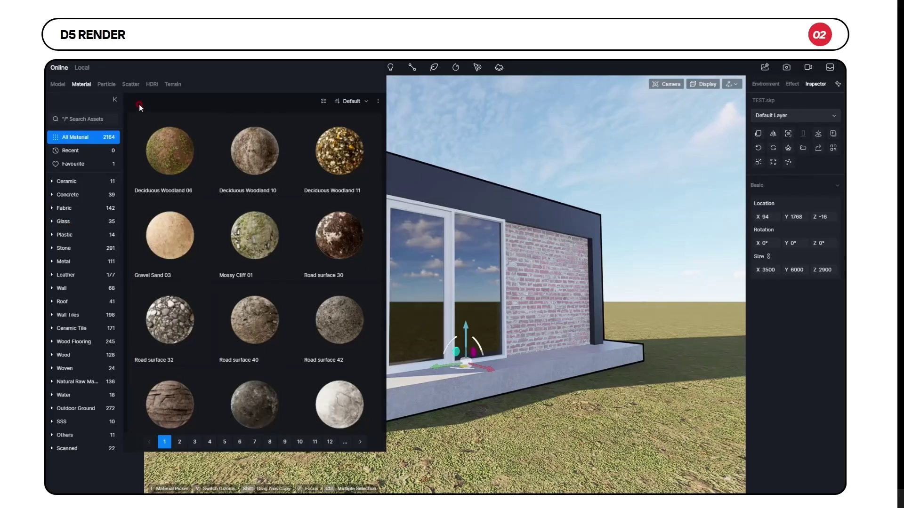
click(108, 84)
click(131, 84)
click(152, 84)
click(71, 85)
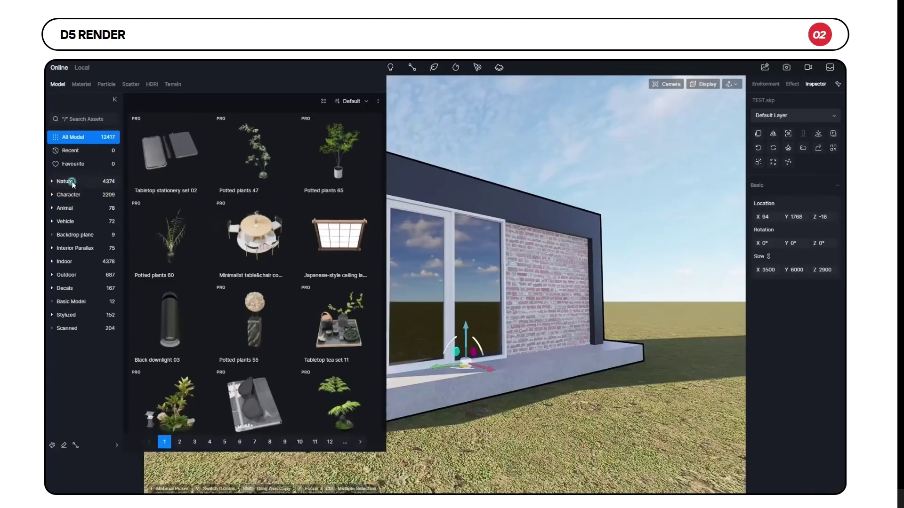
click(92, 159)
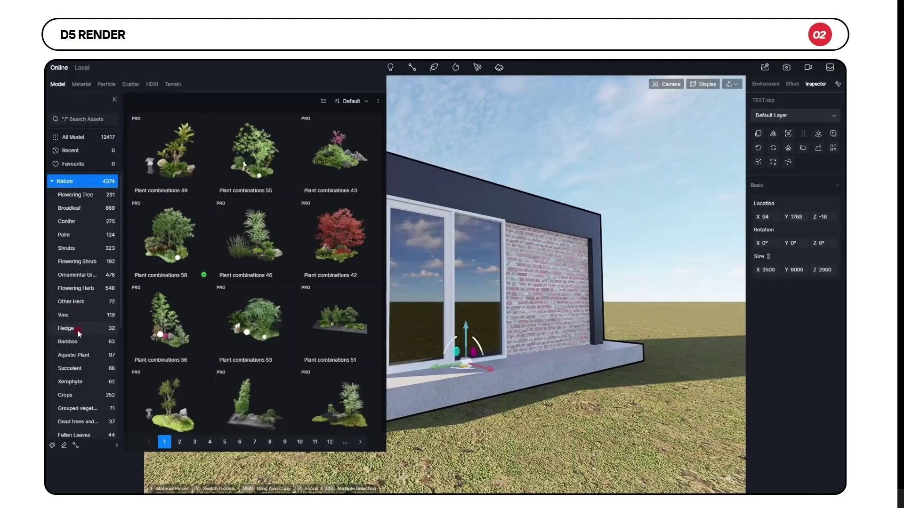
click(248, 159)
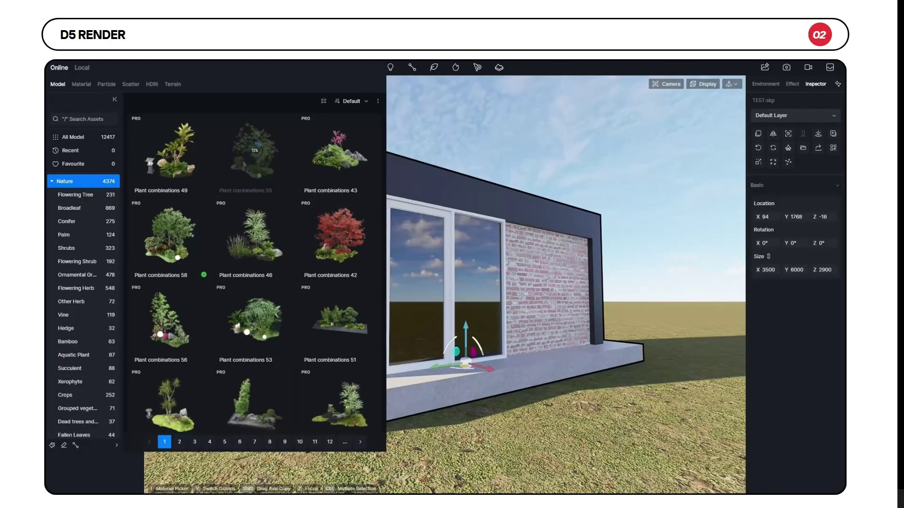
- Place Plant combinations 55 beyond the brick end of the building and move it to about X -1539, Y 6748
click(274, 146)
click(641, 314)
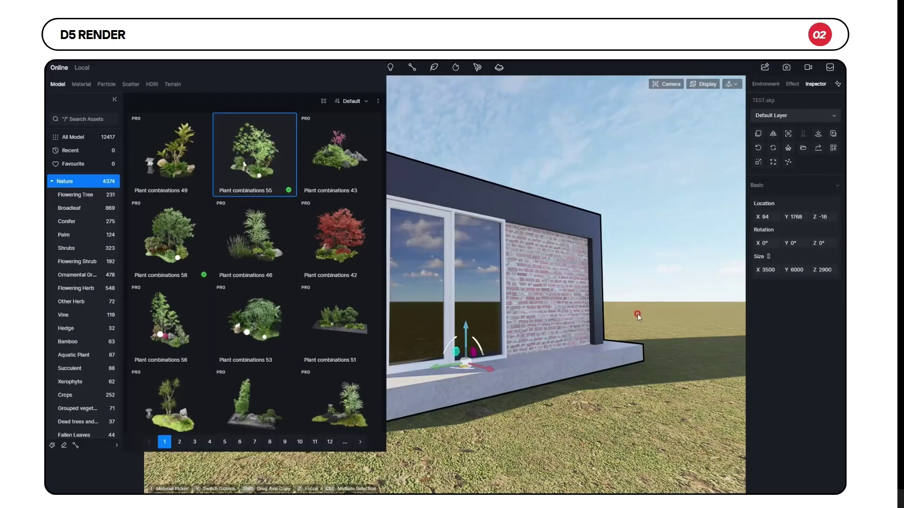
click(675, 323)
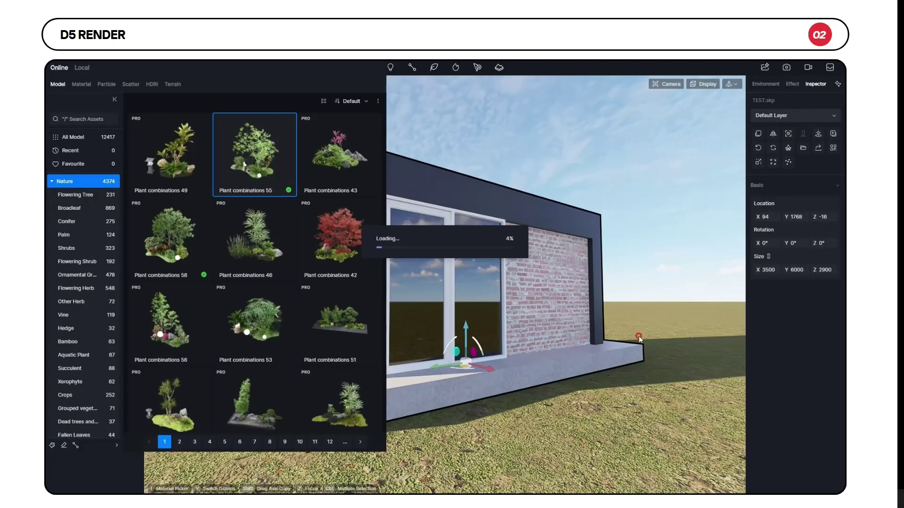
scroll(647, 320, down, 3)
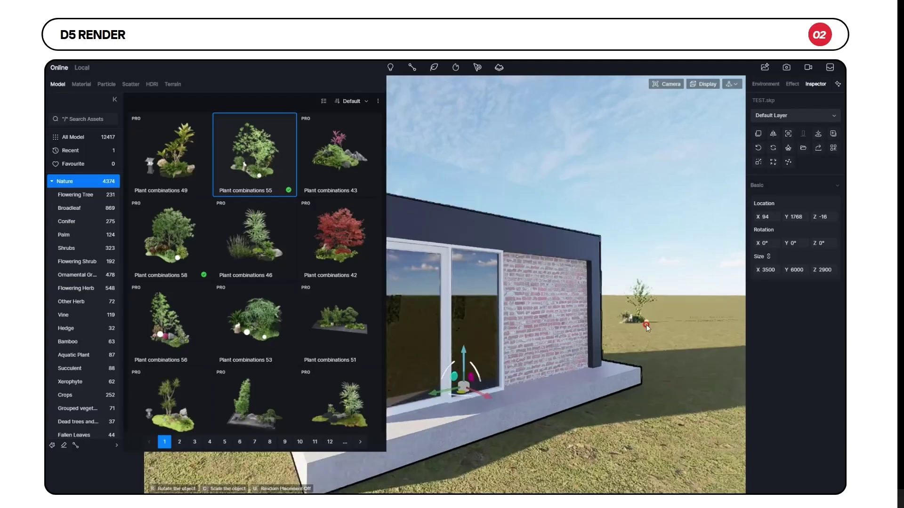
click(627, 349)
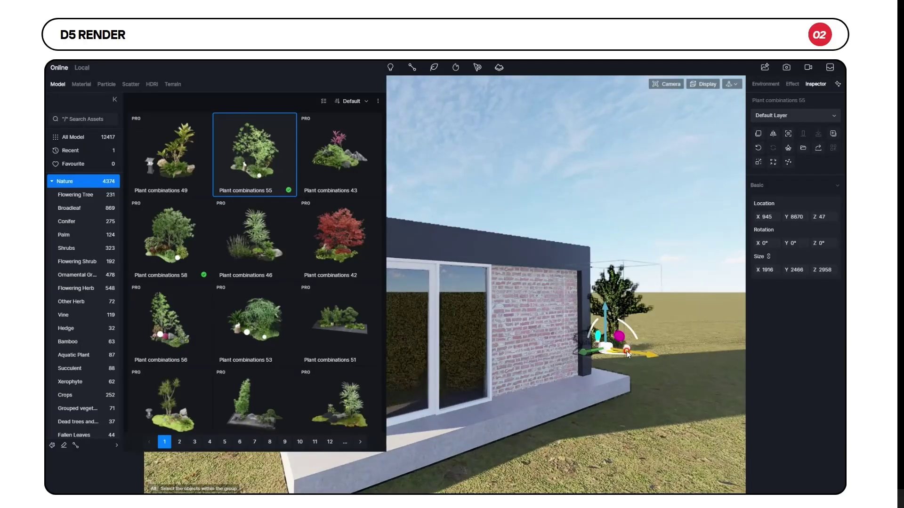
drag(627, 351, 698, 375)
right_drag(587, 374, 578, 306)
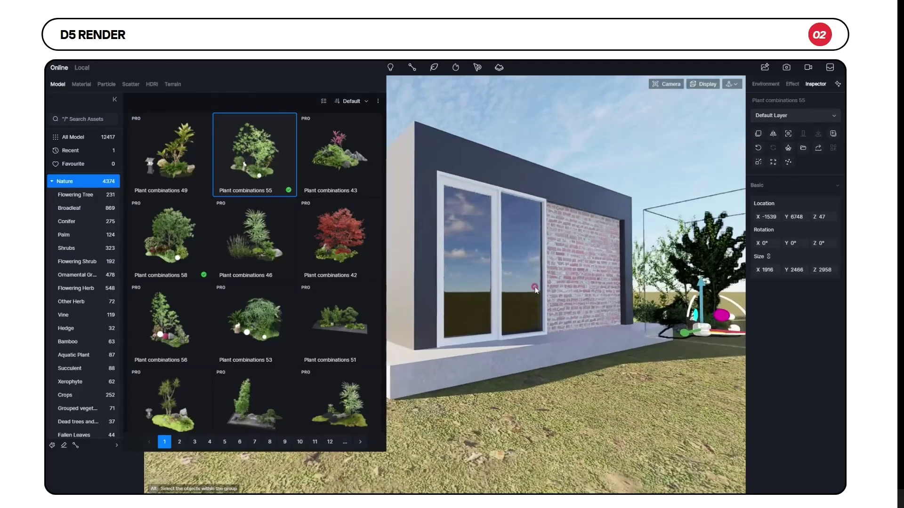
- Place several copies of Plant combinations 43 on the grass along the building's blank side wall
click(334, 167)
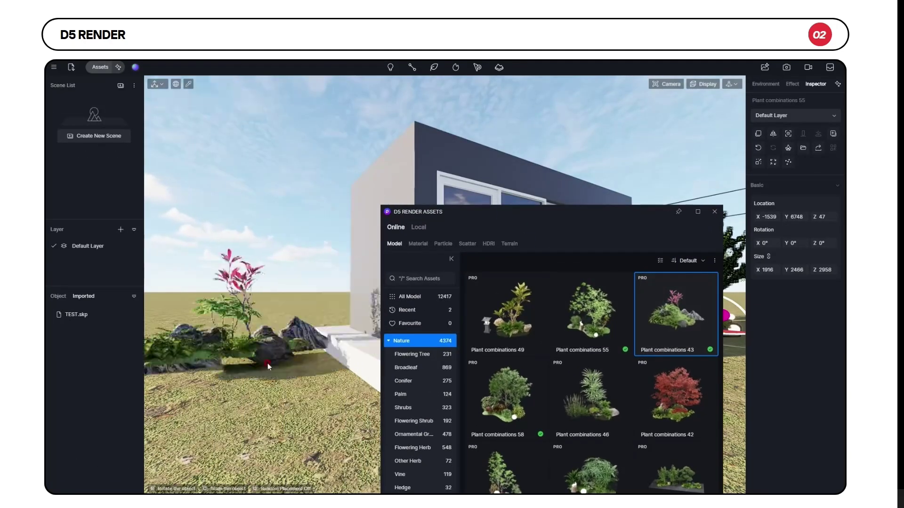
click(256, 369)
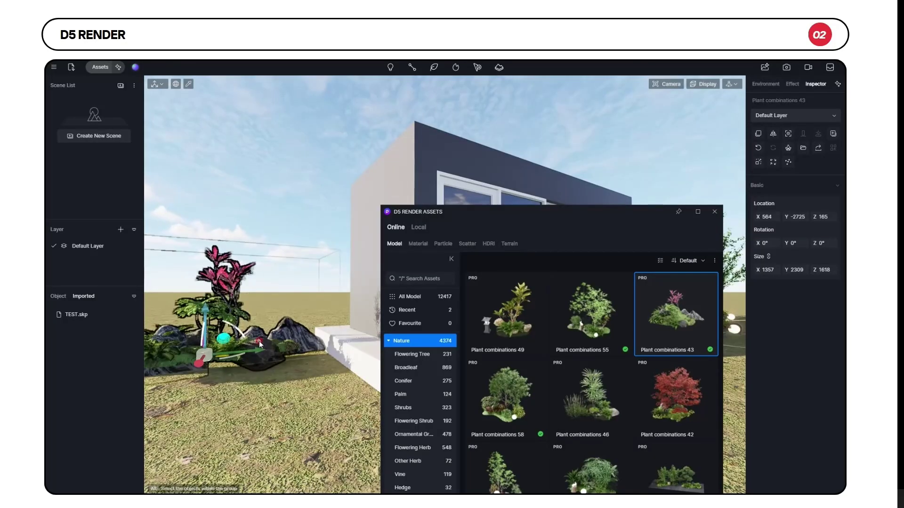
drag(229, 359, 275, 329)
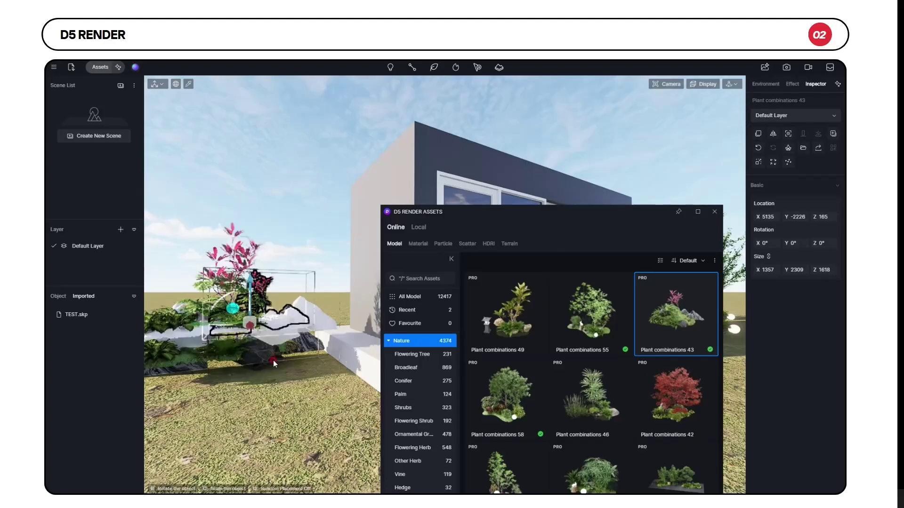
click(272, 407)
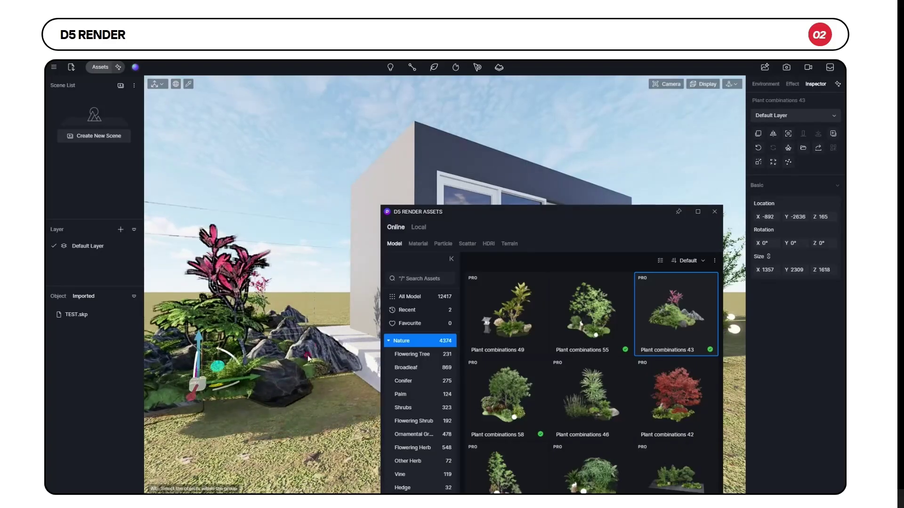
drag(471, 213, 390, 118)
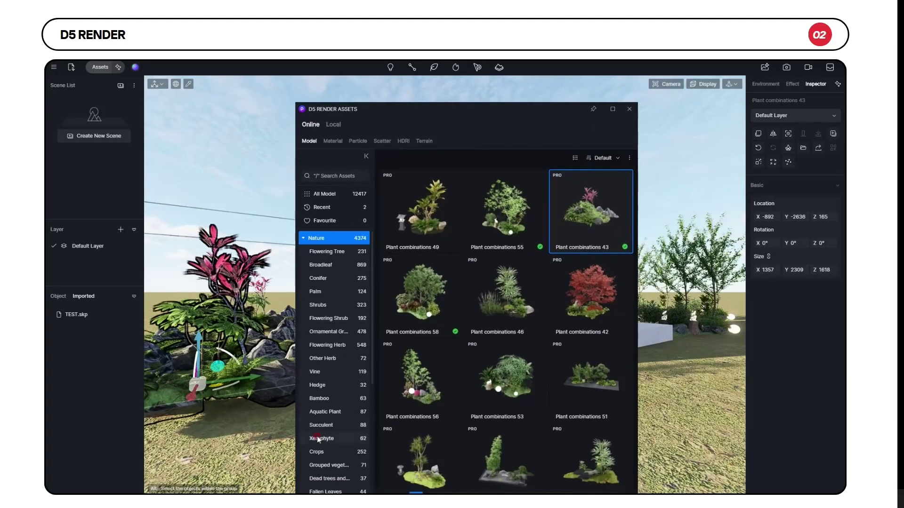
- Browse the online model library from the Nature plants to the Pet category under Animal
scroll(317, 433, down, 3)
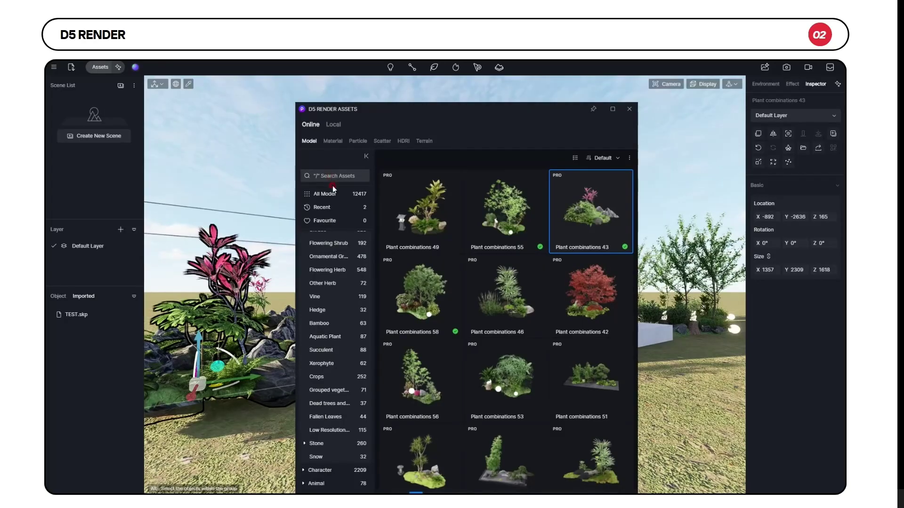
scroll(328, 272, up, 3)
click(304, 239)
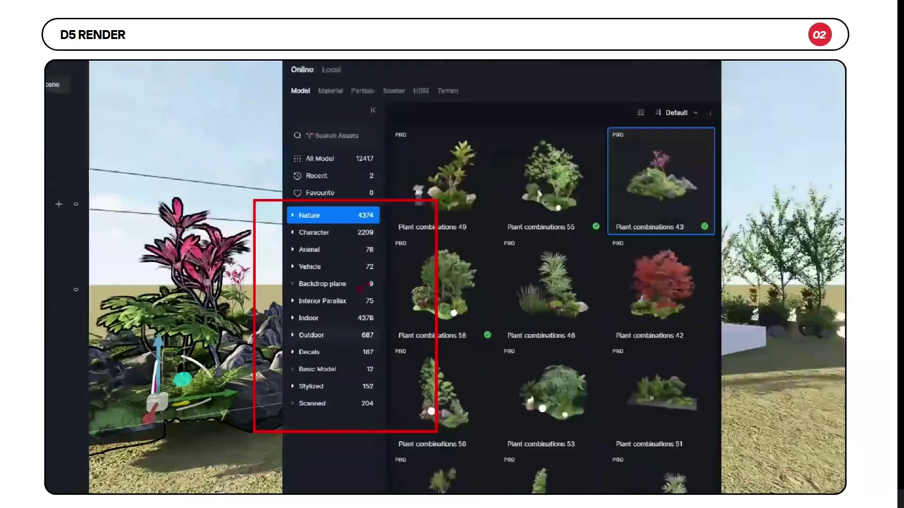
click(292, 250)
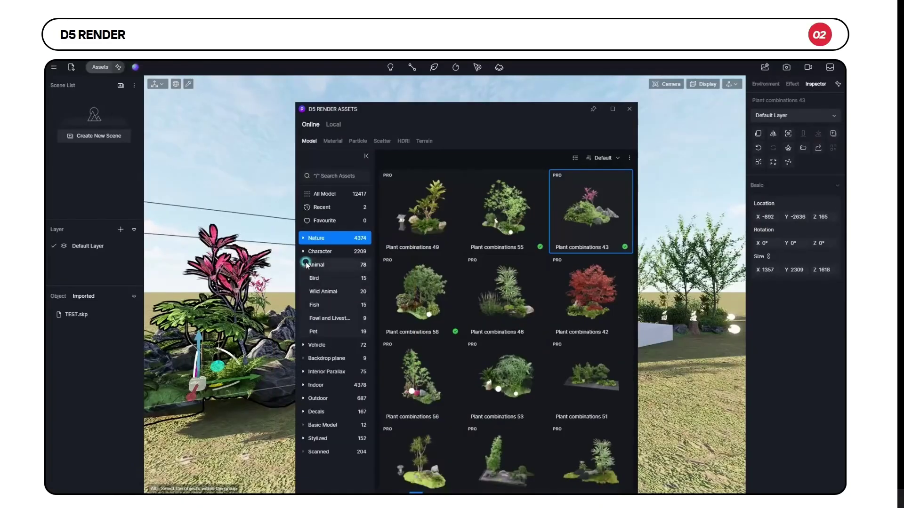
click(325, 305)
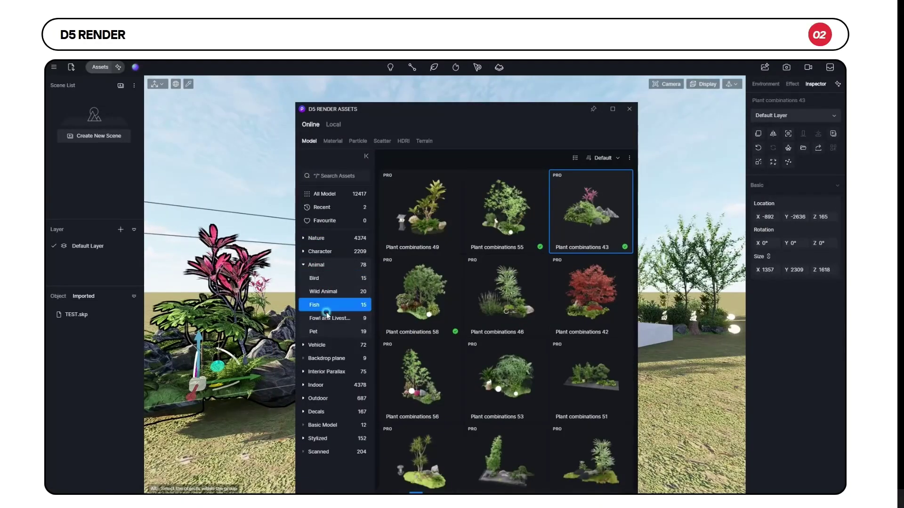
click(326, 318)
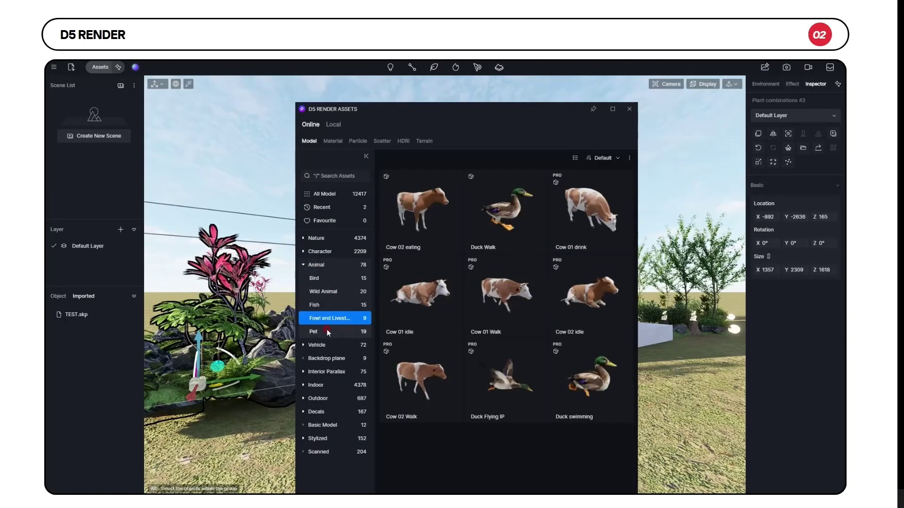
click(331, 330)
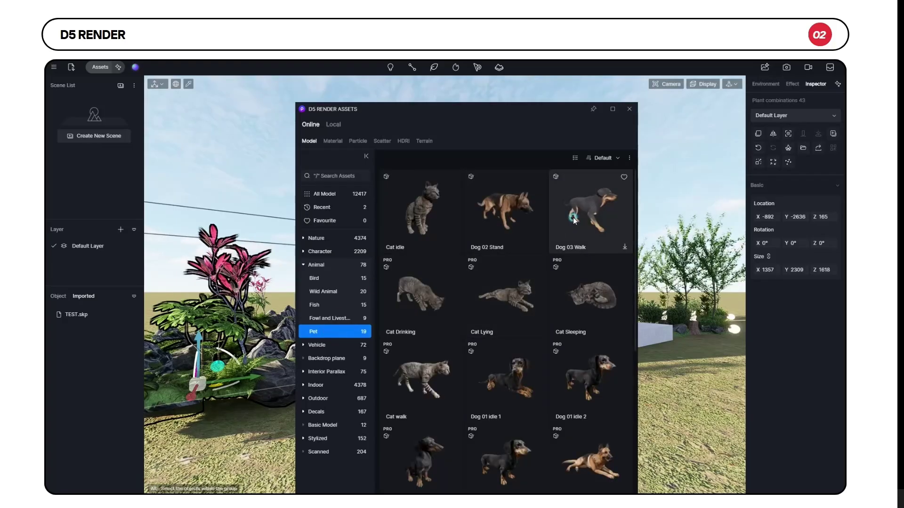
- Download the Dog 03 Walk model, place it on the grass in front of the brick wall and close the asset library
click(612, 209)
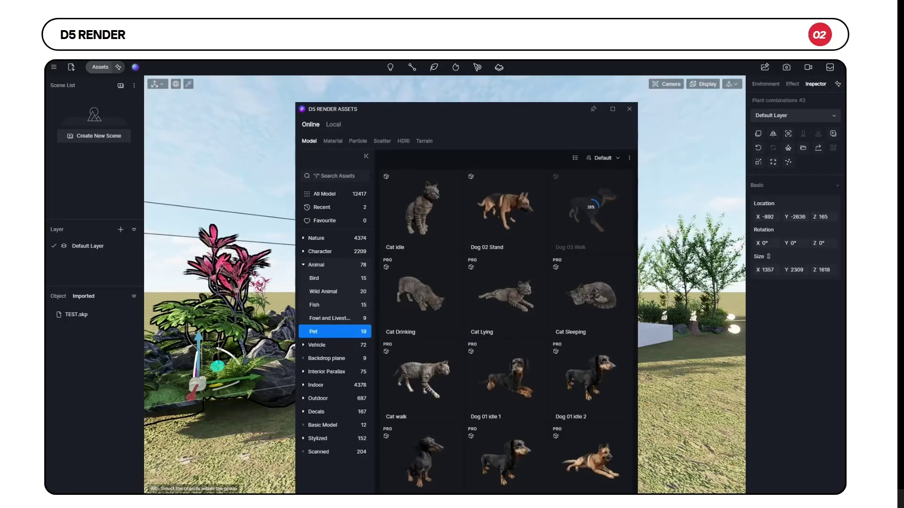
click(664, 390)
click(630, 109)
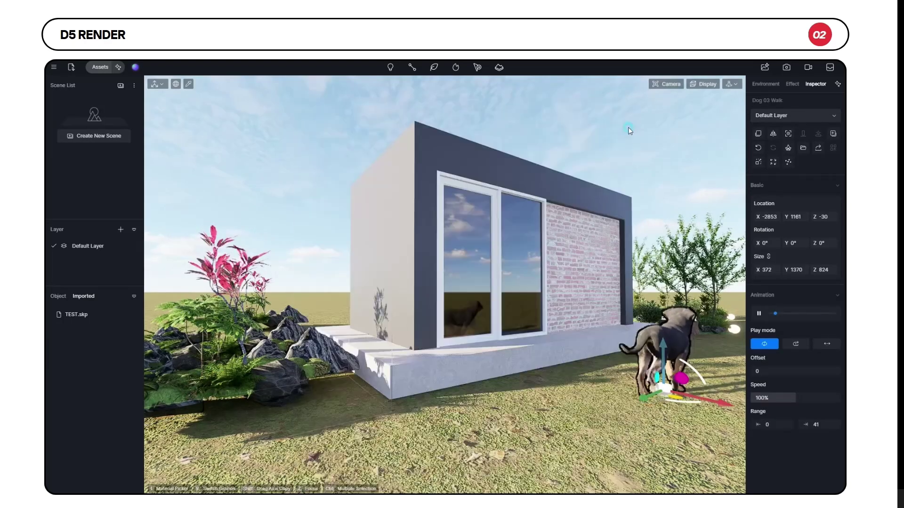
- Set the roughness of the brick wall material to 1
middle_drag(626, 330, 509, 362)
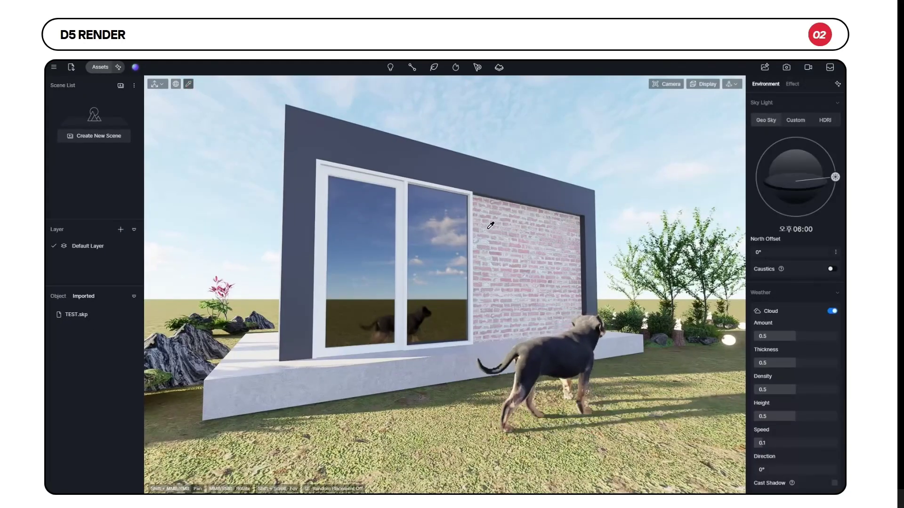
click(504, 238)
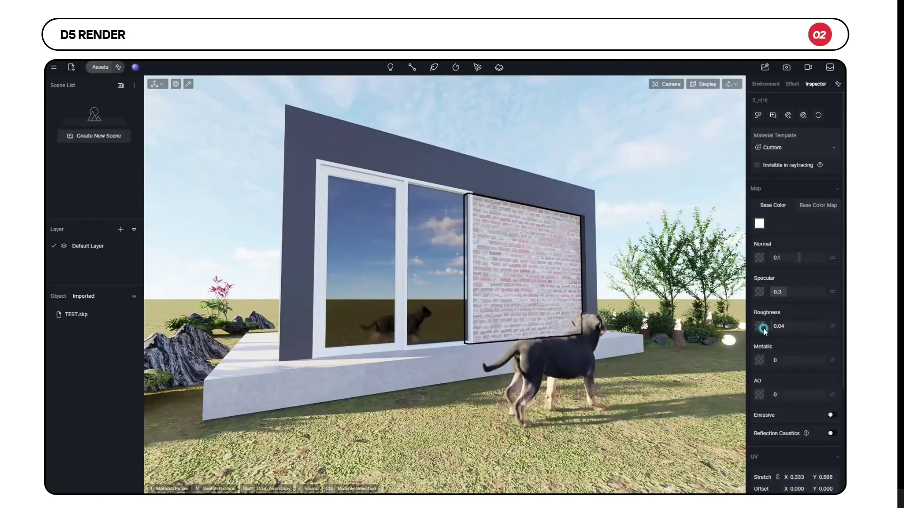
click(791, 326)
text(1)
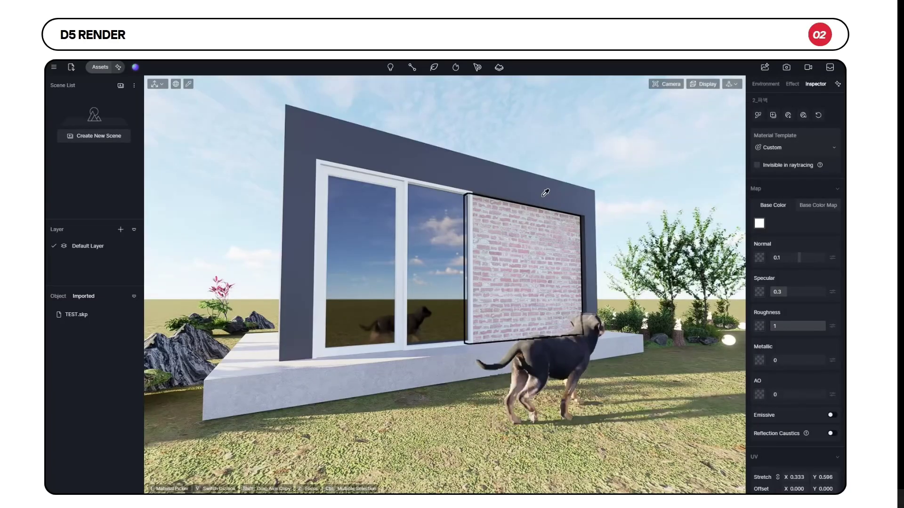
- Set the roughness of the building's dark outer wall material to 0
click(589, 238)
click(781, 327)
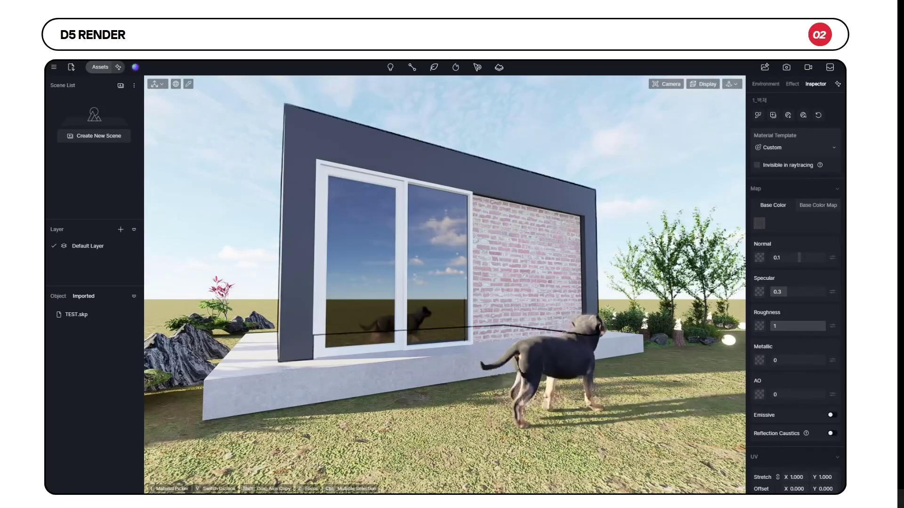
text(1)
drag(828, 332, 613, 328)
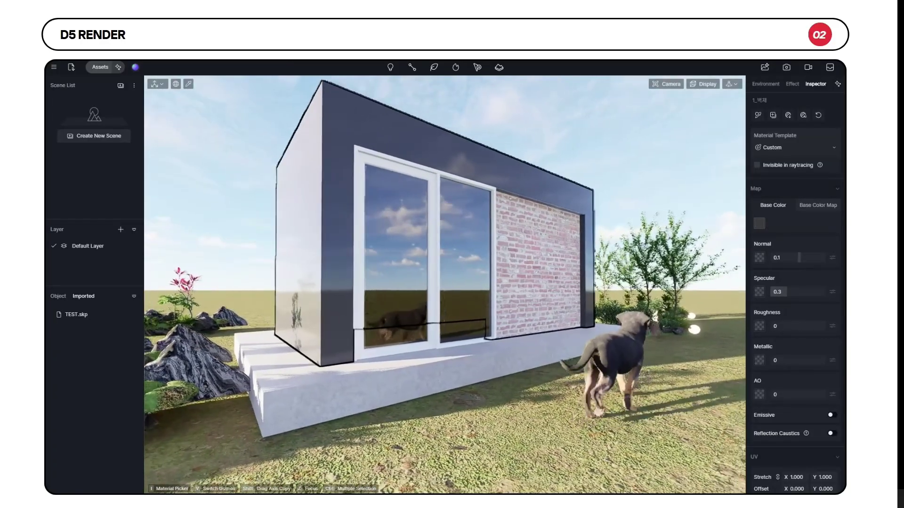
key(Escape)
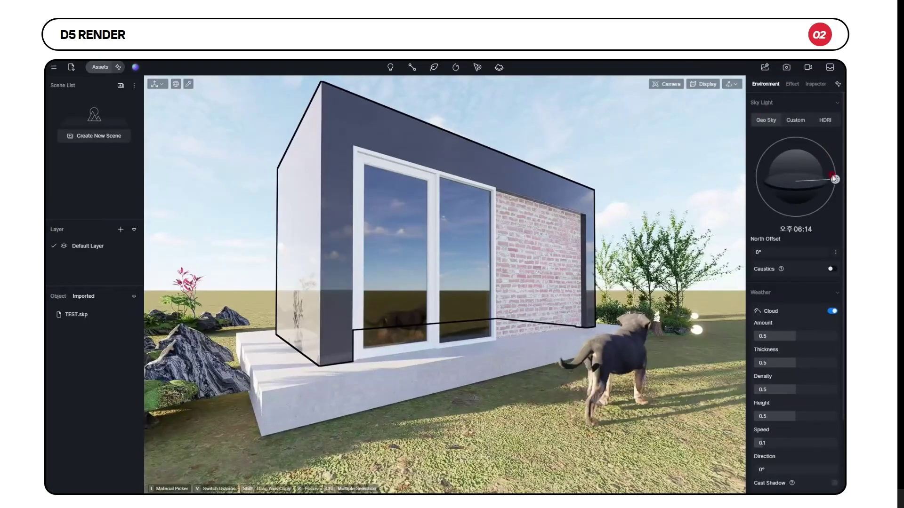
- Adjust the scene lighting to a 06:25 PM sun, exposure -0.14 and white balance 6267
drag(833, 177, 830, 184)
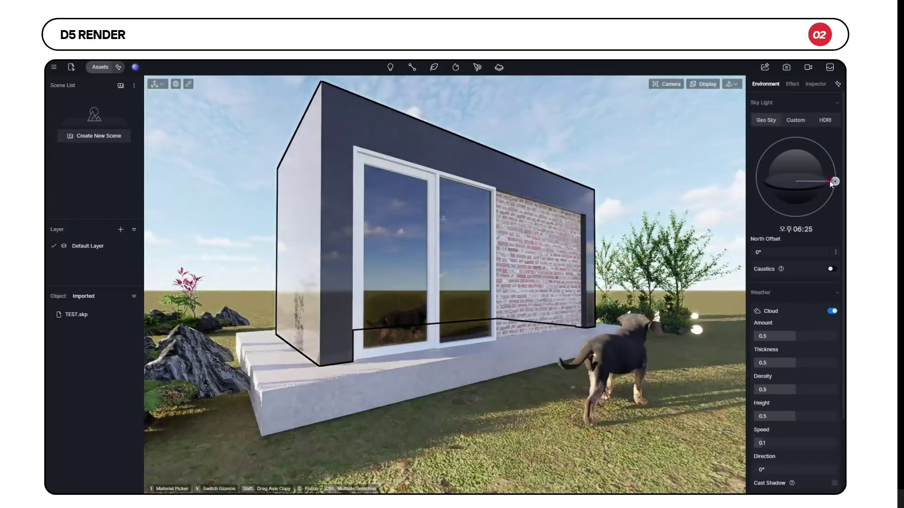
click(792, 84)
drag(784, 209, 758, 219)
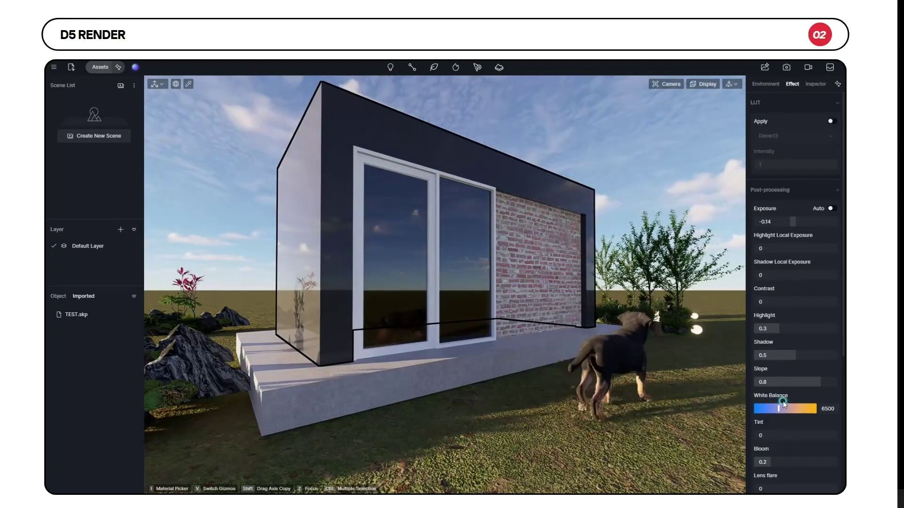
mouse_move(777, 408)
mouse_down()
mouse_move(767, 409)
mouse_move(777, 408)
mouse_up()
- Render the framed building view as a still image at the original aspect ratio and save it as SDASDSAD
middle_drag(554, 228, 545, 228)
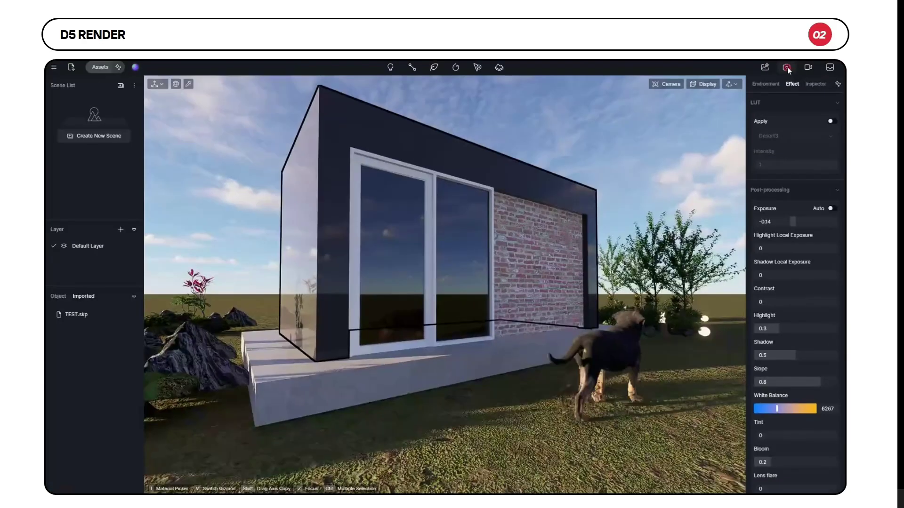
click(786, 67)
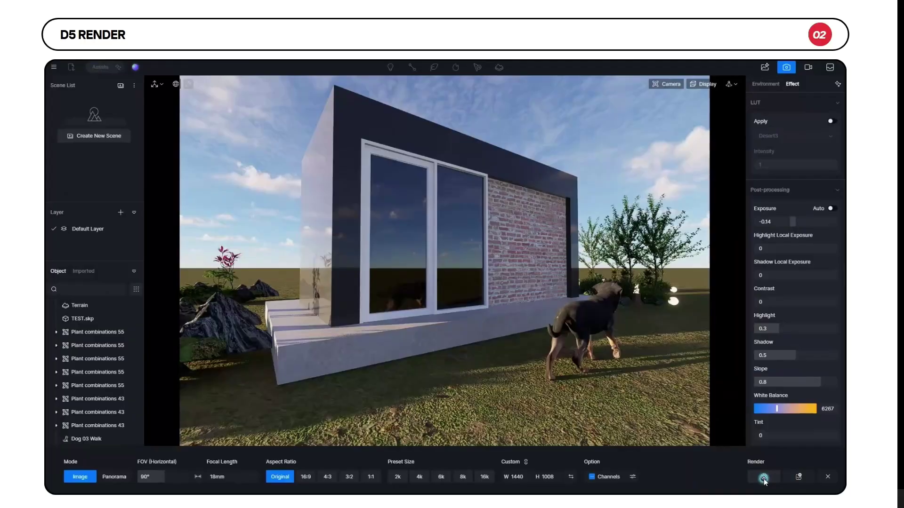
click(764, 478)
text(SDASDSAD)
click(372, 256)
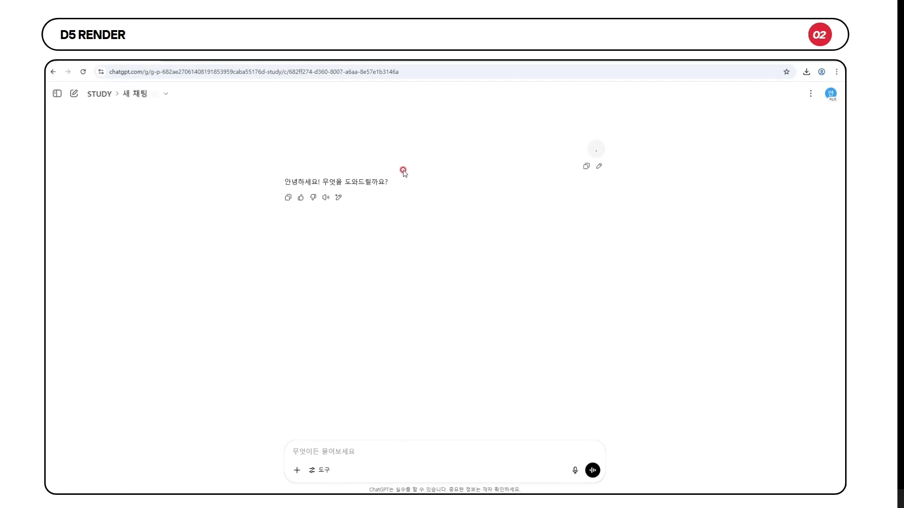
- In ChatGPT, attach the building render and request in Korean a photorealistic version: same model, desk and laptop inside, forest background, replaced trees, richer grass
drag(391, 499, 391, 419)
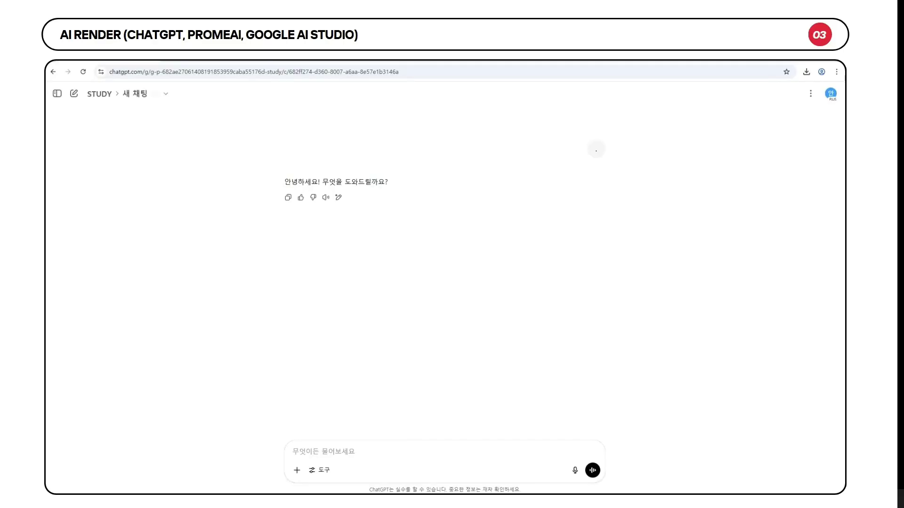
drag(663, 288, 426, 414)
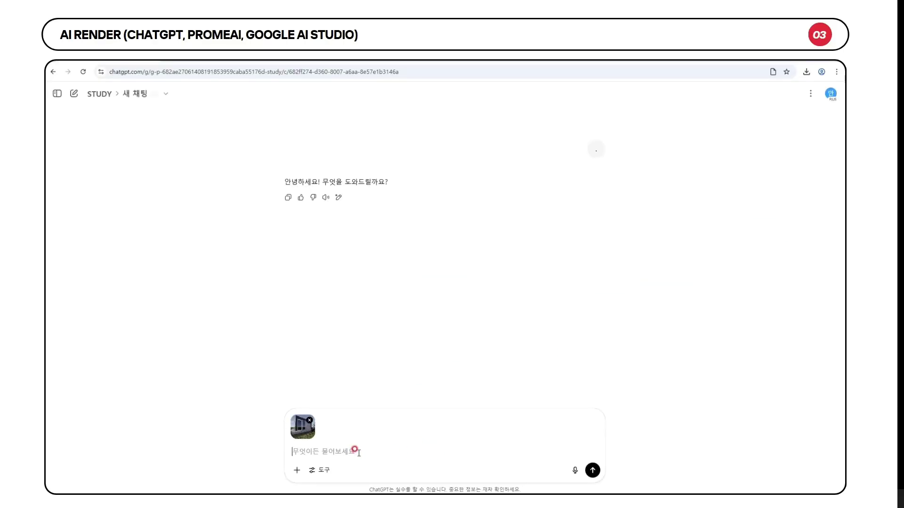
text(*건축투시도 실사같이 요청 1.모델링은 그대로 유지할것 2.창호가 안쪽을 비추게 하고 안에는 책상과 노트북이 있을것 3.배경은 현재와 같은 색감이긴 하지만 숲속과 같은 배경으로 해줄것 4.나무를 살짝 교체해서 숲속에 있는듯한 배경으로 연출해줄것 5.바닥의 잔디질감은 좀더 풍성하게 해줄것)
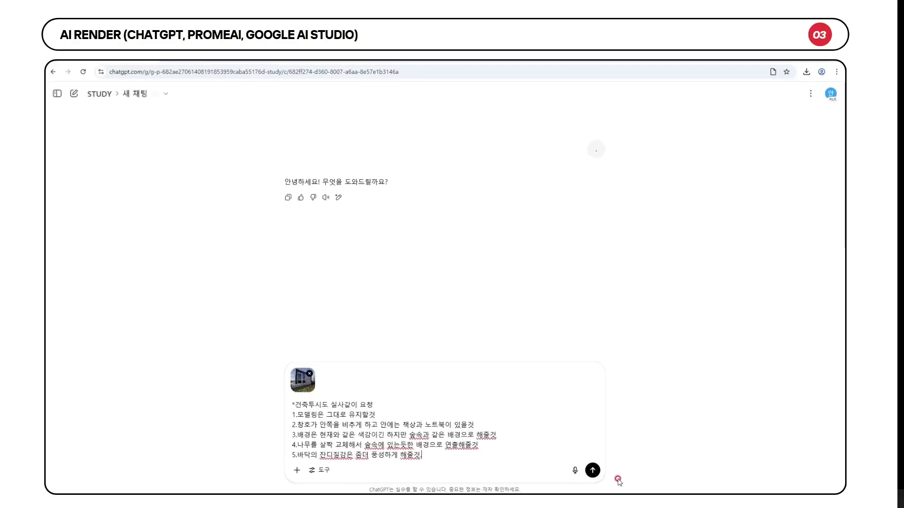
click(592, 471)
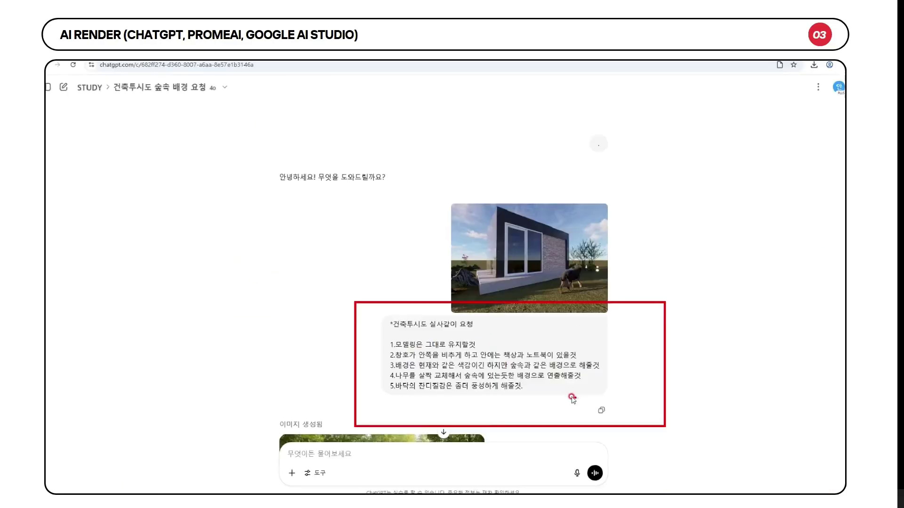
- Open the image generated by ChatGPT at full size and examine the building, interior and forest surroundings
scroll(530, 396, down, 5)
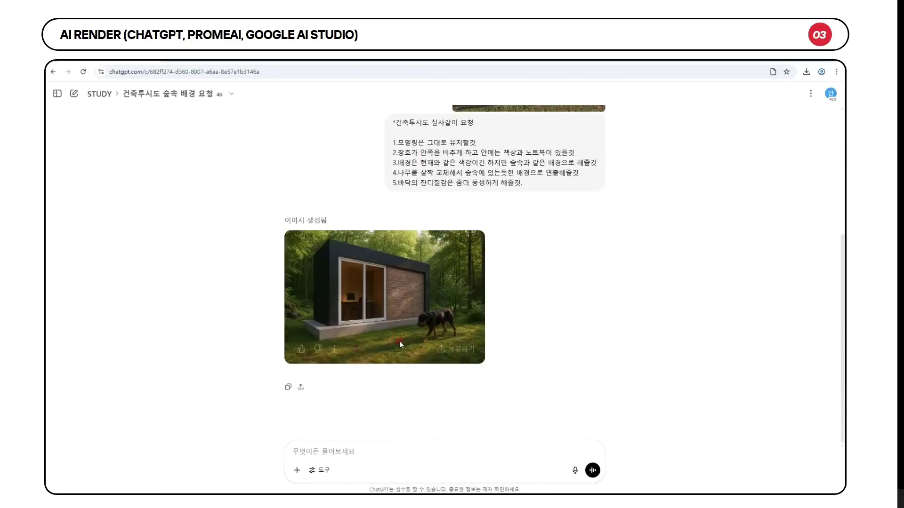
click(401, 341)
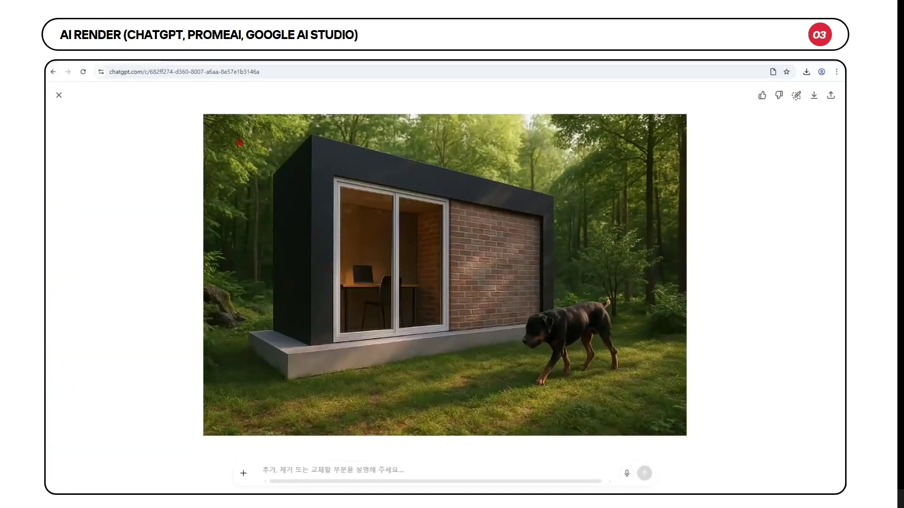
drag(239, 142, 679, 416)
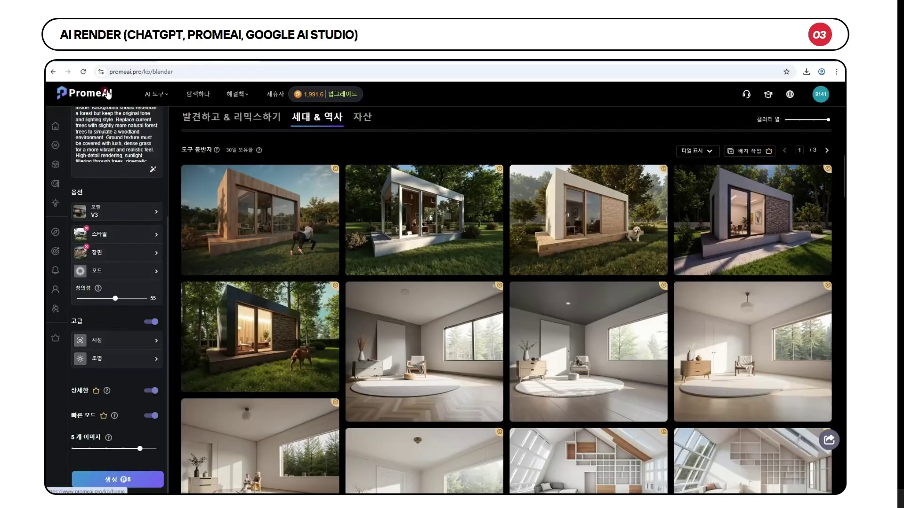
- In PromeAI, go to the AI tools page and start the sketch rendering tool
click(108, 93)
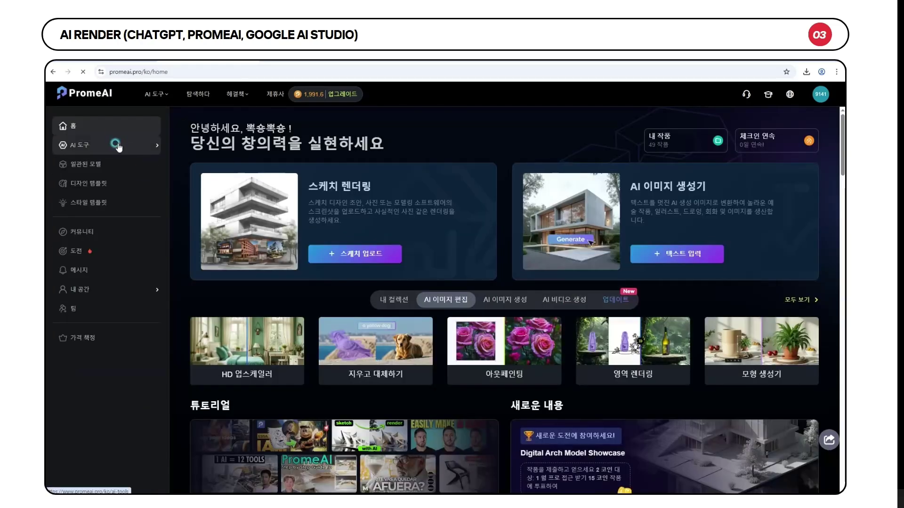
click(117, 146)
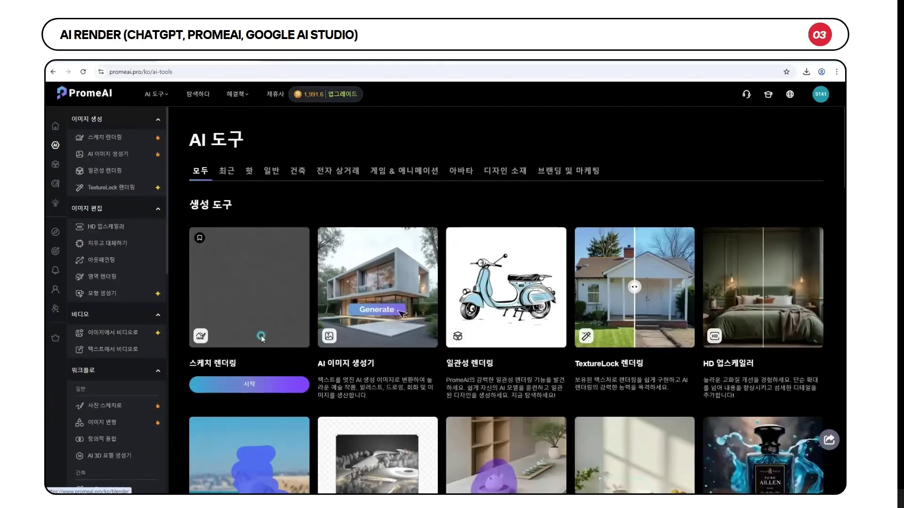
click(267, 282)
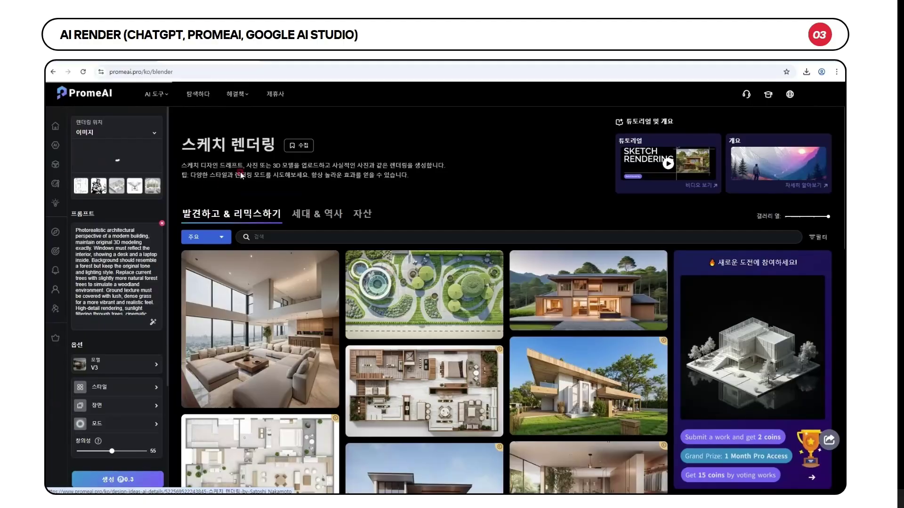
- Choose the building render with the dog from the stored assets as the source image for sketch rendering
click(117, 155)
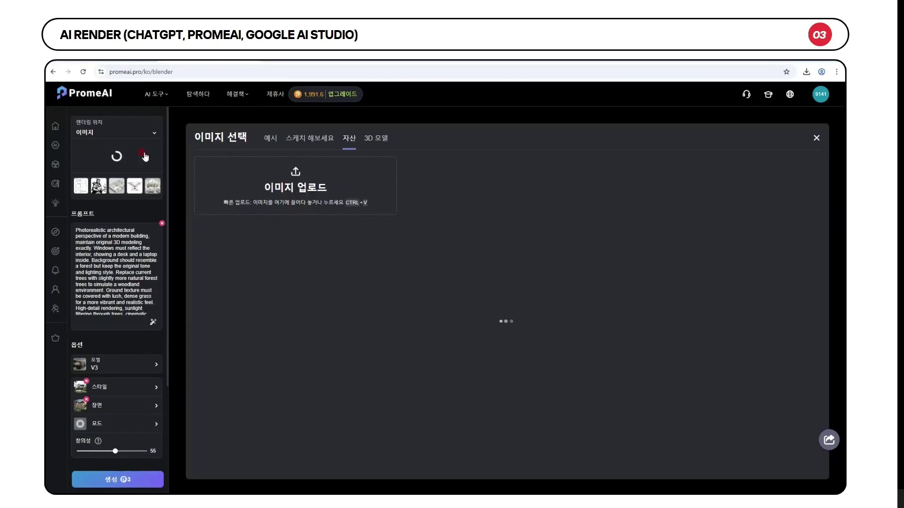
click(419, 202)
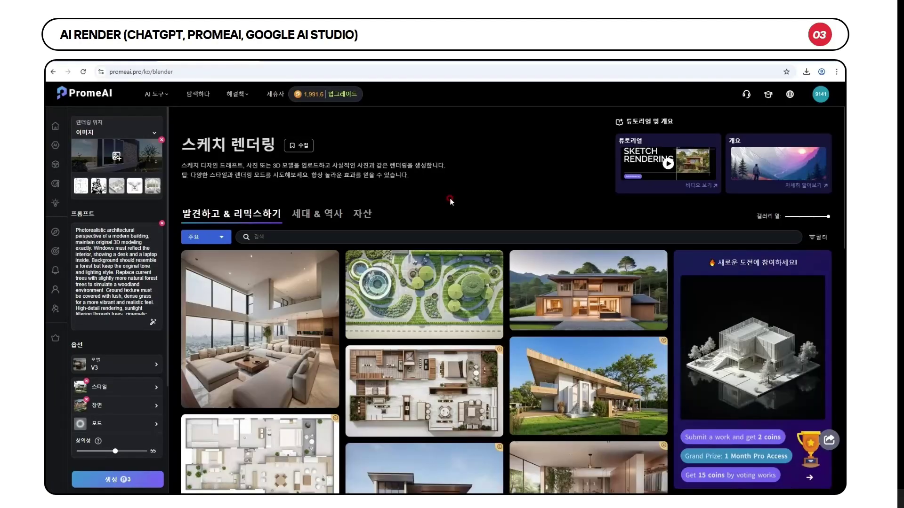
click(117, 157)
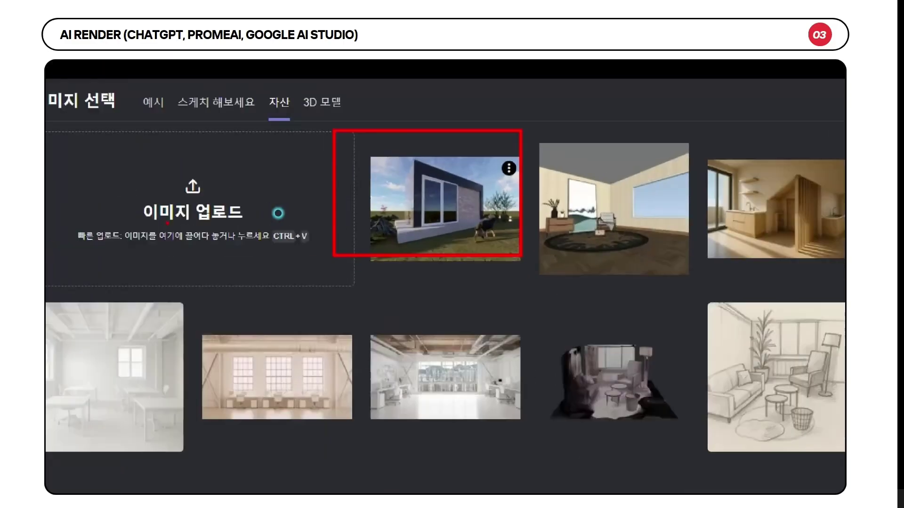
click(415, 218)
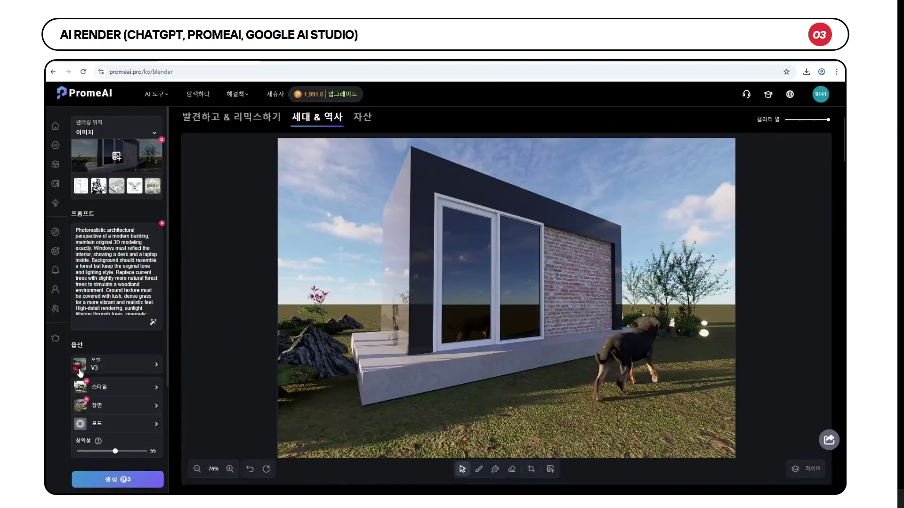
- Generate three sketch renderings with model V3, the architectural rendering style, the villa scene and the precise concept mode
scroll(80, 372, down, 2)
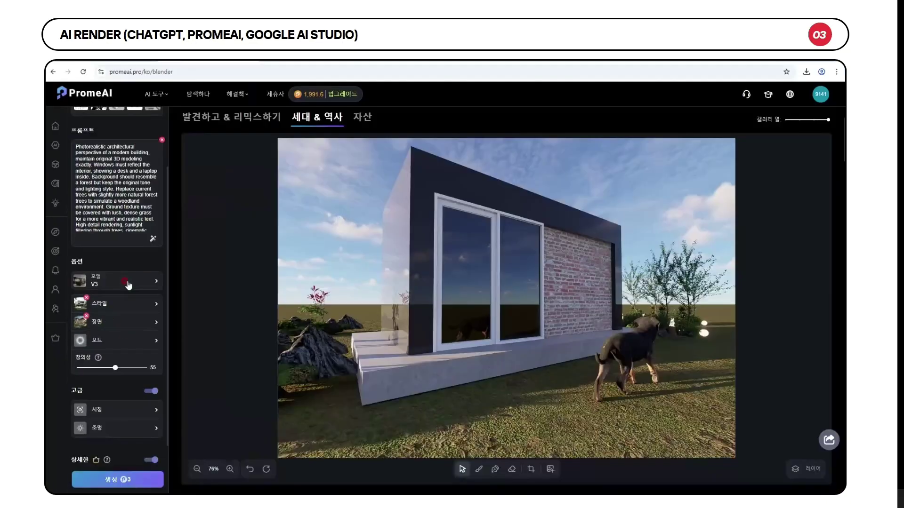
click(207, 230)
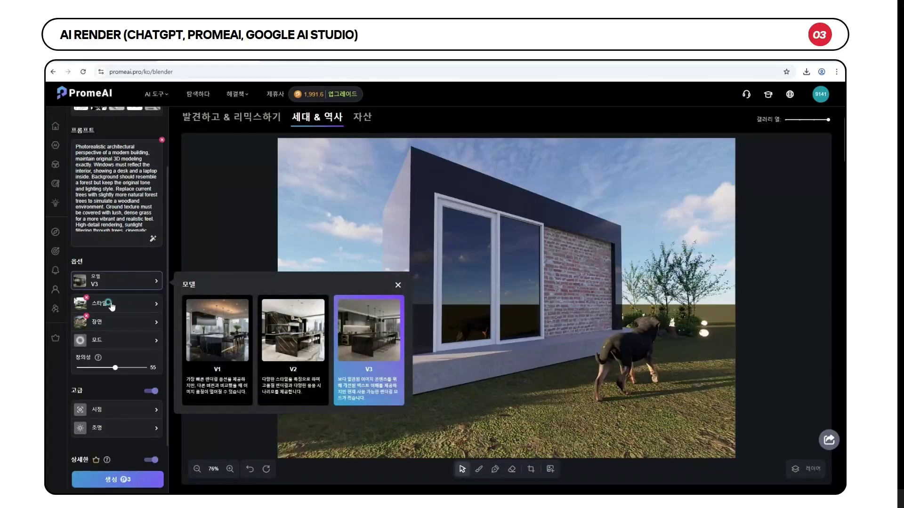
click(111, 307)
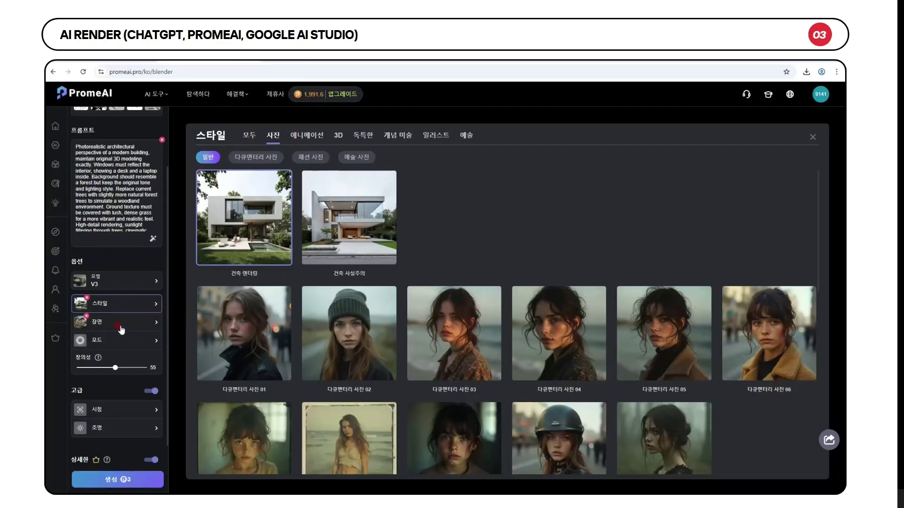
click(120, 329)
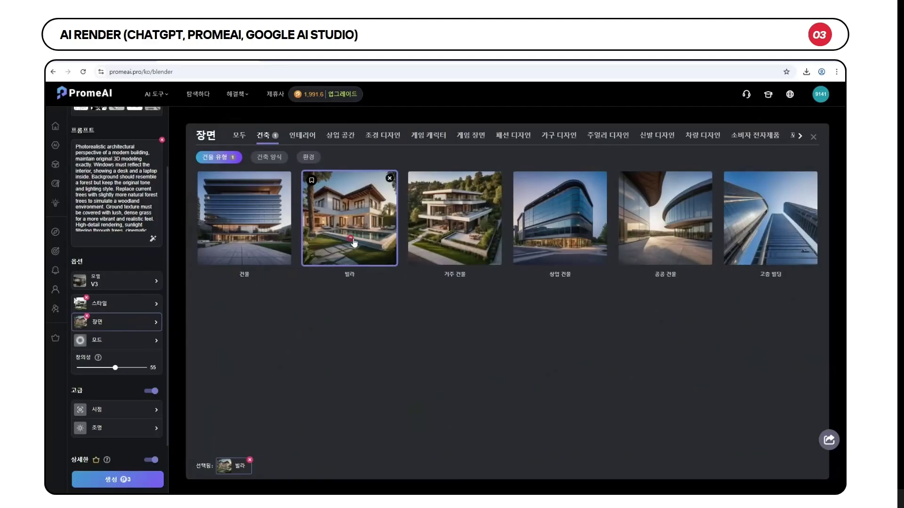
click(426, 230)
click(104, 343)
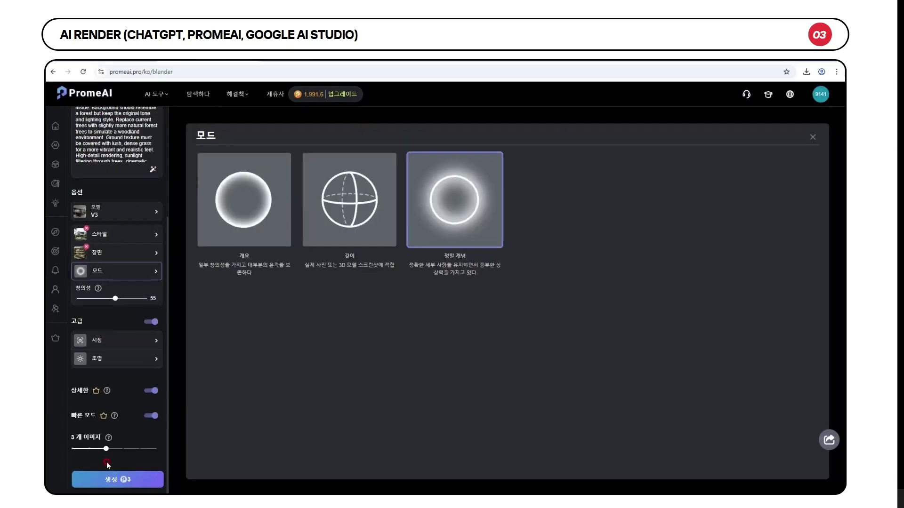
click(132, 477)
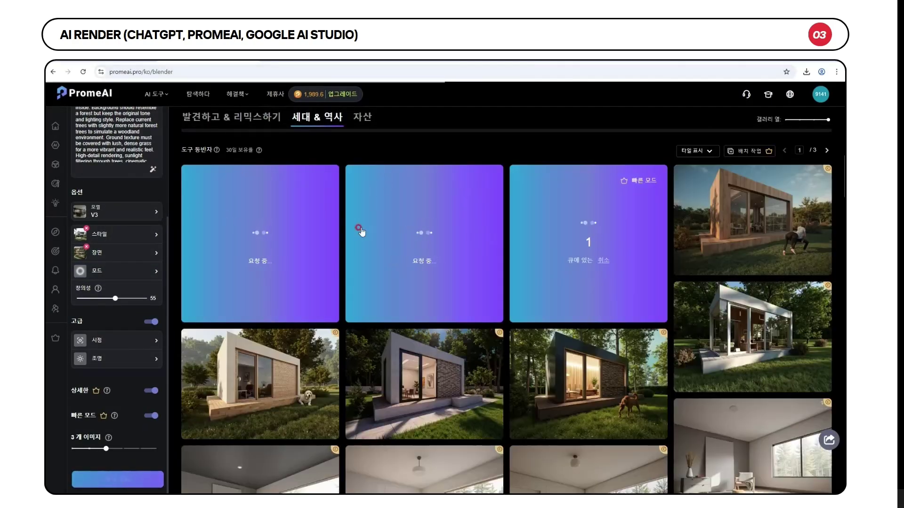
- Open an earlier generated building image from the history and compare it with the original render using the slide view
click(614, 391)
click(448, 471)
drag(409, 366, 825, 404)
key(Escape)
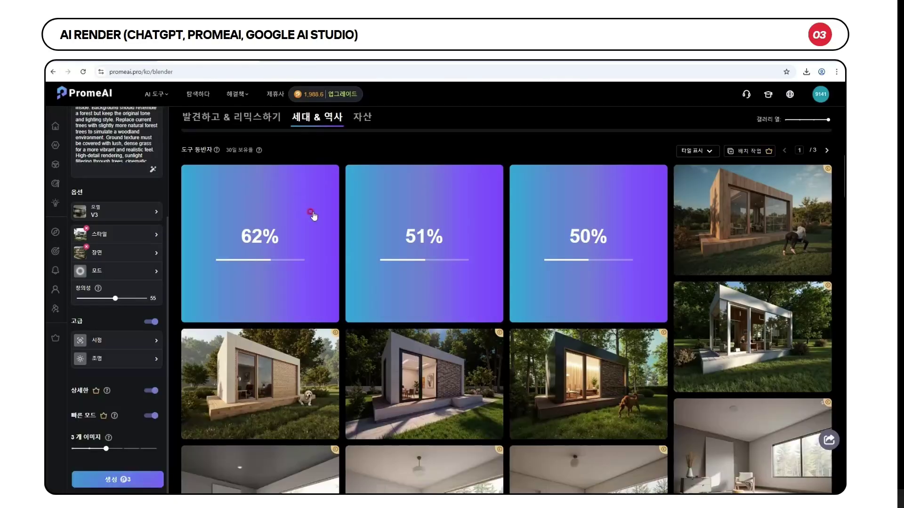
- Go to the AI tools page, start TextureLock rendering and open its image rendering workspace with the building render
scroll(195, 209, up, 10)
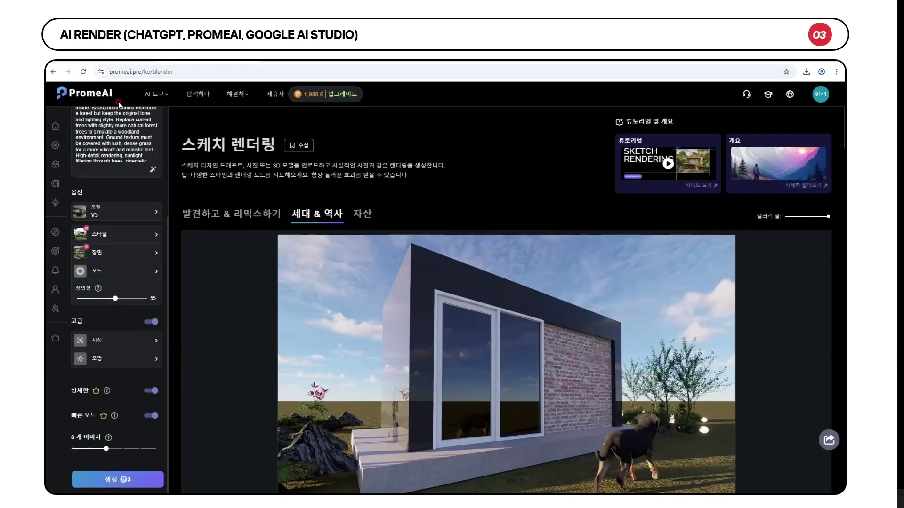
click(88, 96)
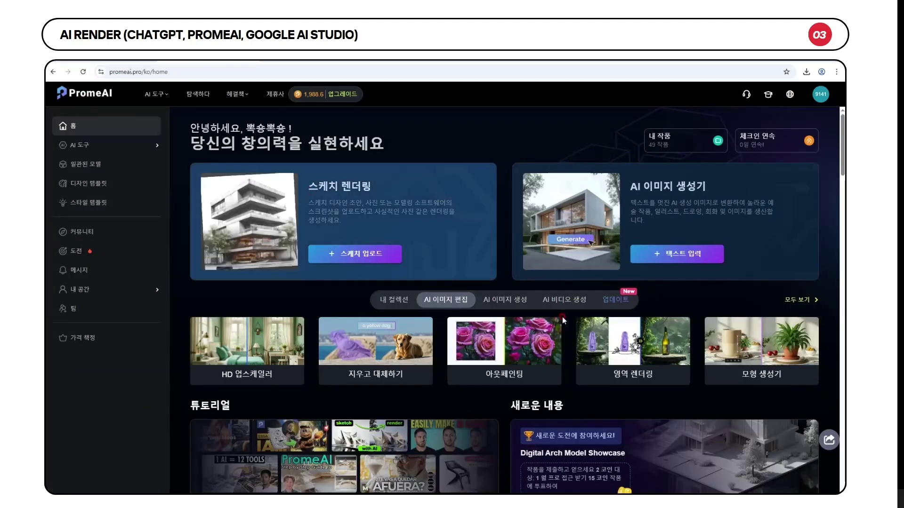
click(156, 146)
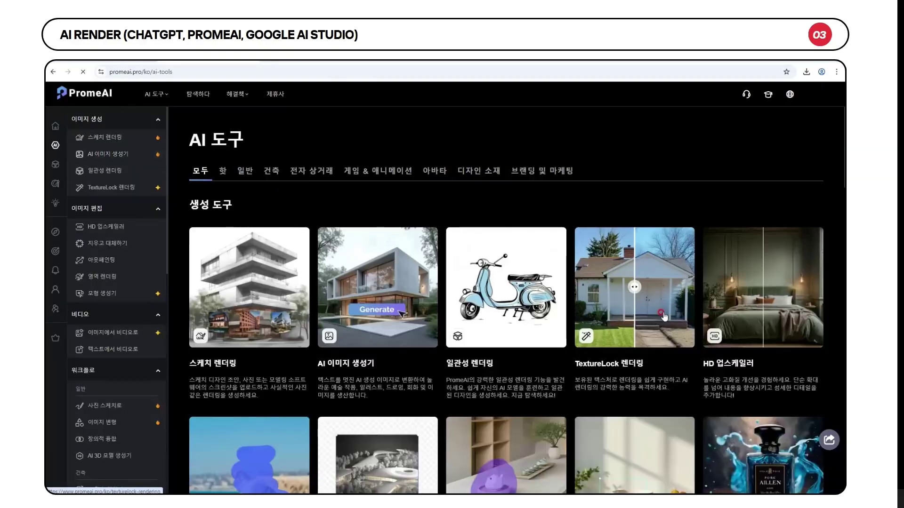
mouse_move(654, 319)
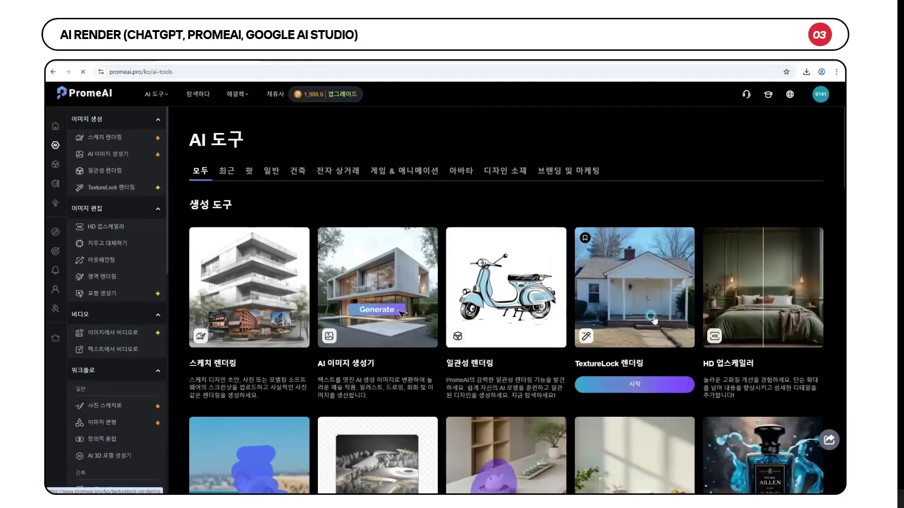
click(649, 382)
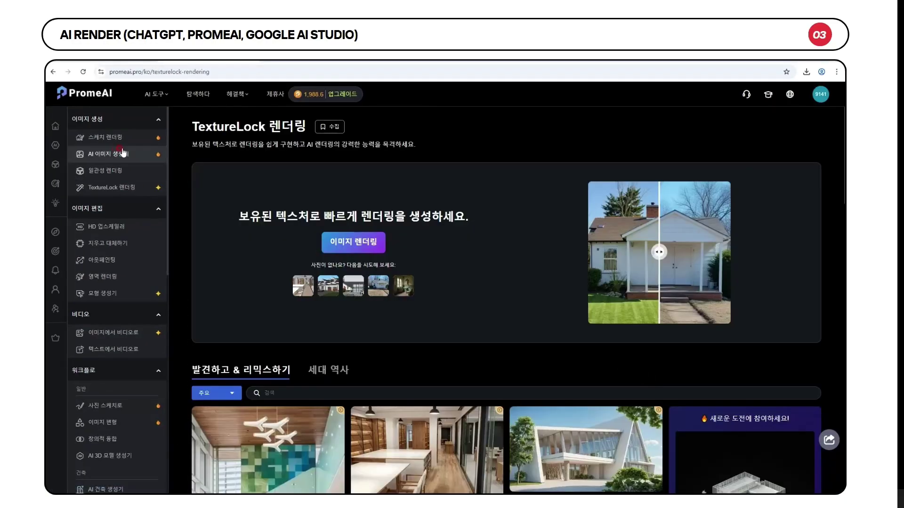
click(353, 243)
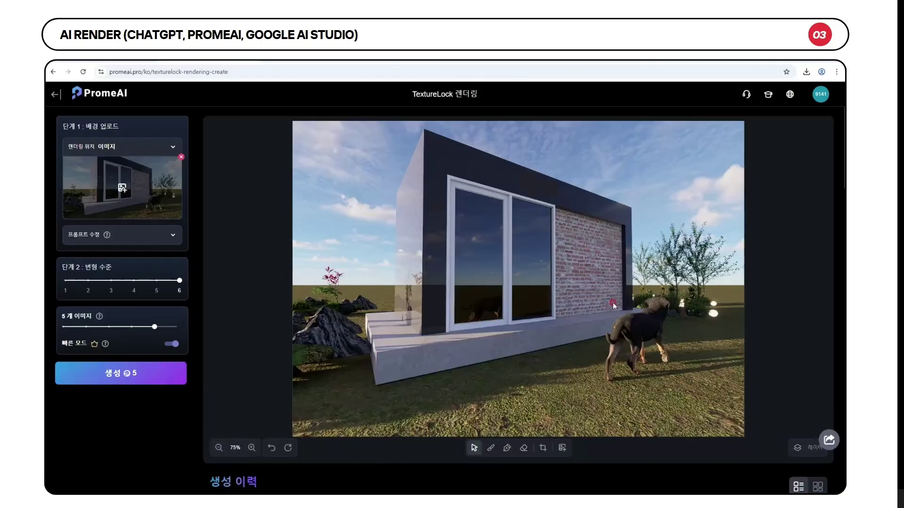
- Open a TextureLock result from the generation history and compare it with the original render using the slide view
scroll(634, 311, down, 6)
click(613, 329)
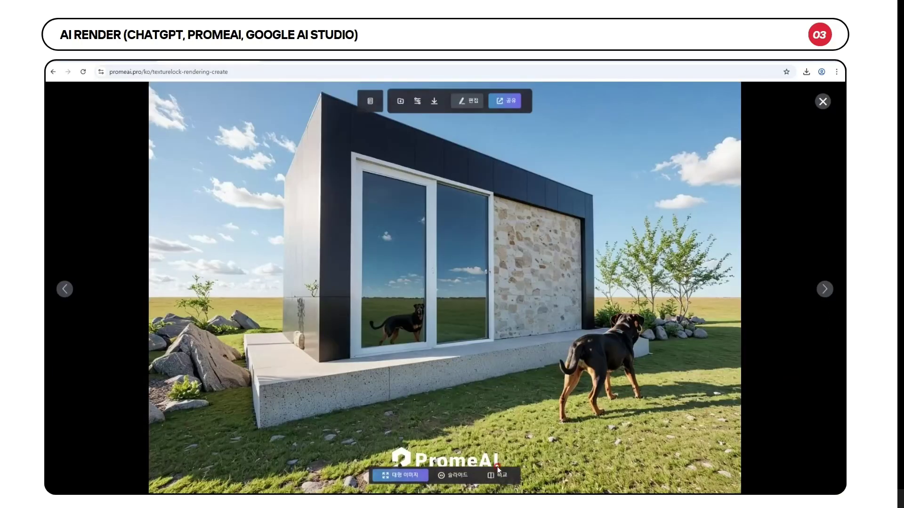
click(457, 474)
drag(449, 374, 719, 400)
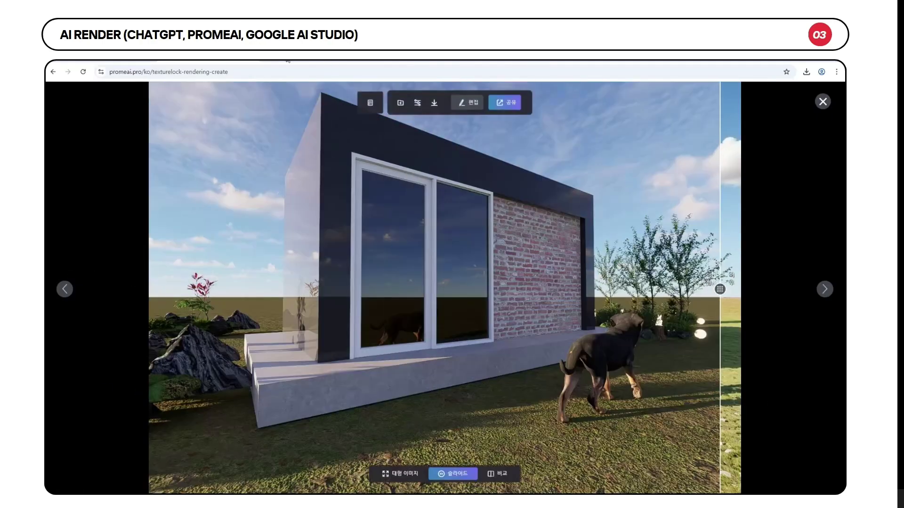
key(Escape)
- Return to the sketch rendering history, open the new forest image with the deer and compare it with the original render
click(119, 102)
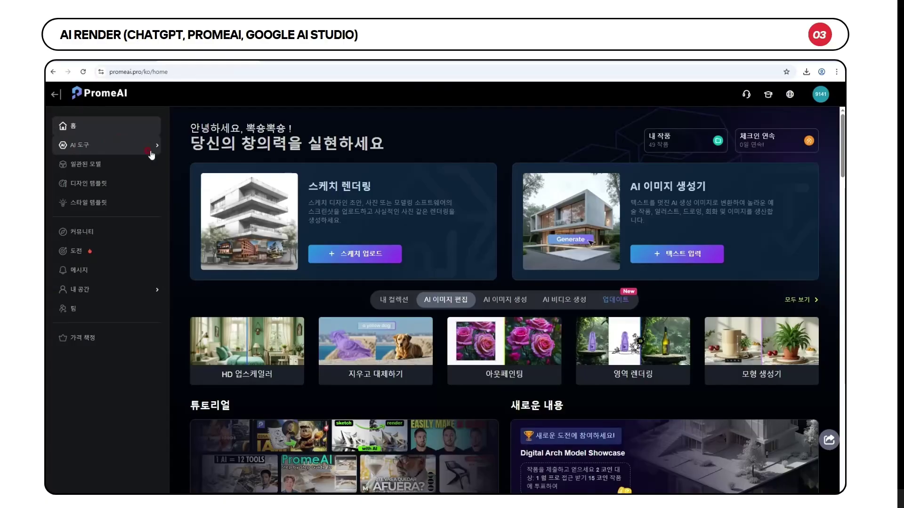
click(355, 254)
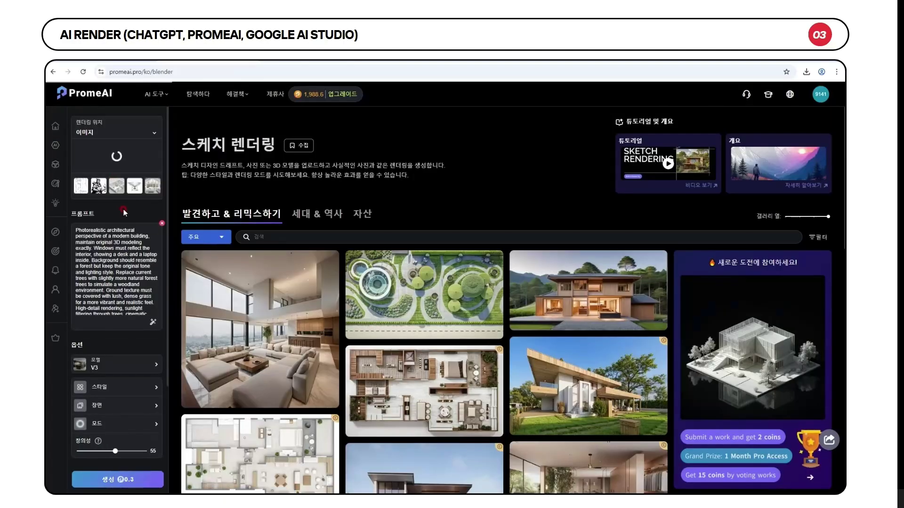
click(309, 217)
scroll(541, 264, down, 5)
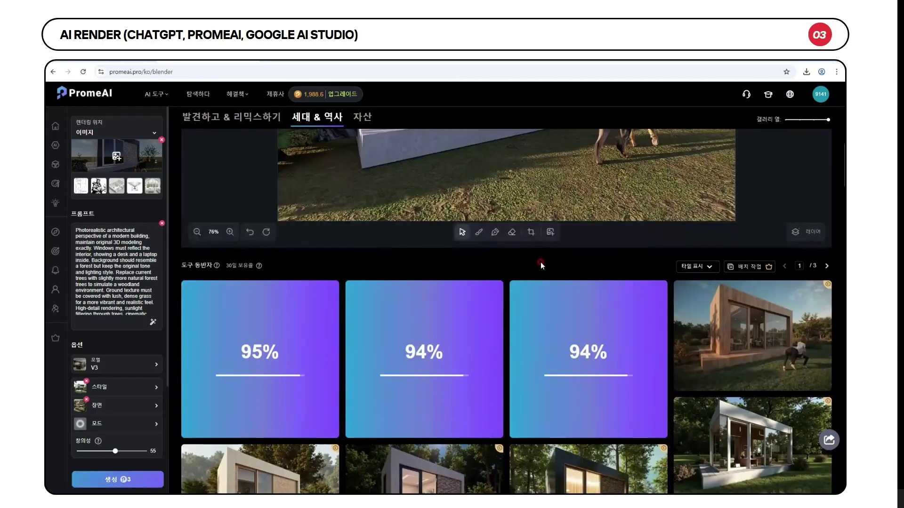
scroll(540, 261, down, 2)
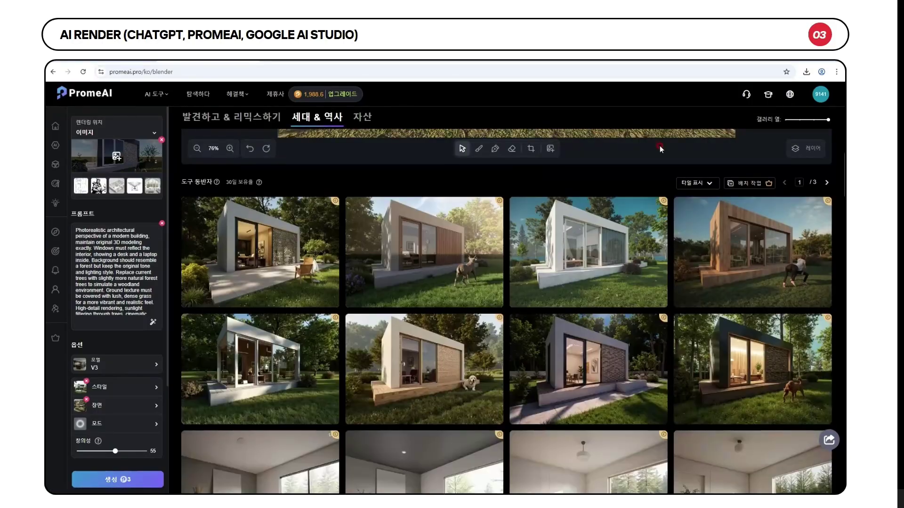
click(482, 232)
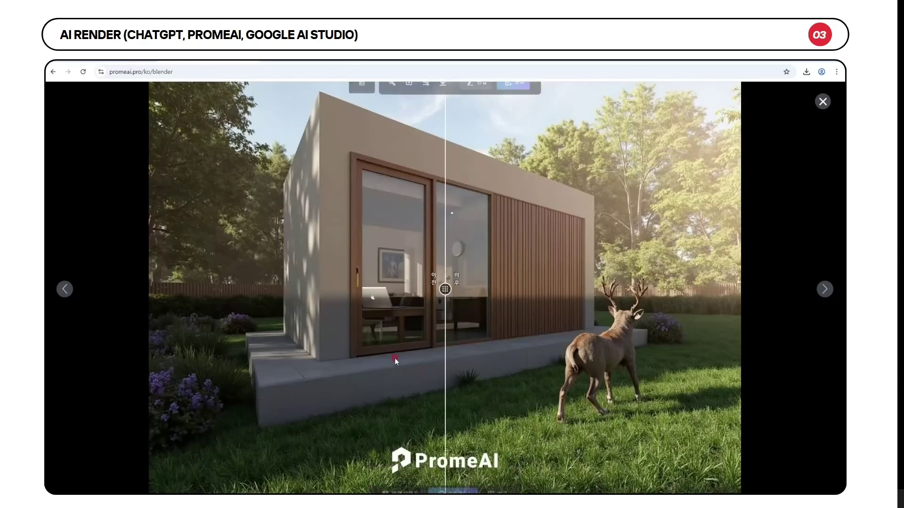
drag(435, 351, 397, 145)
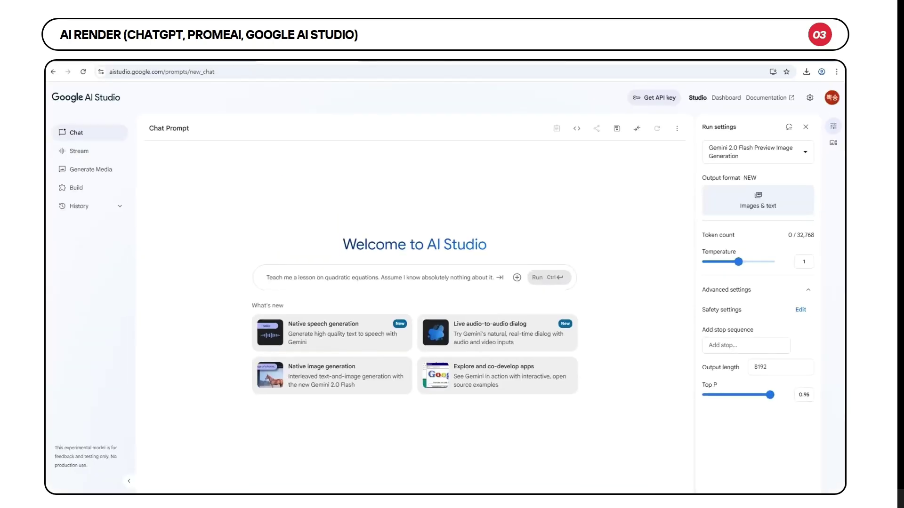
- In Google AI Studio, prompt Gemini 2.0 Flash Preview Image Generation with the building render for a photorealistic 16:9 forest view with dense grass, desk and laptop
drag(701, 202, 473, 265)
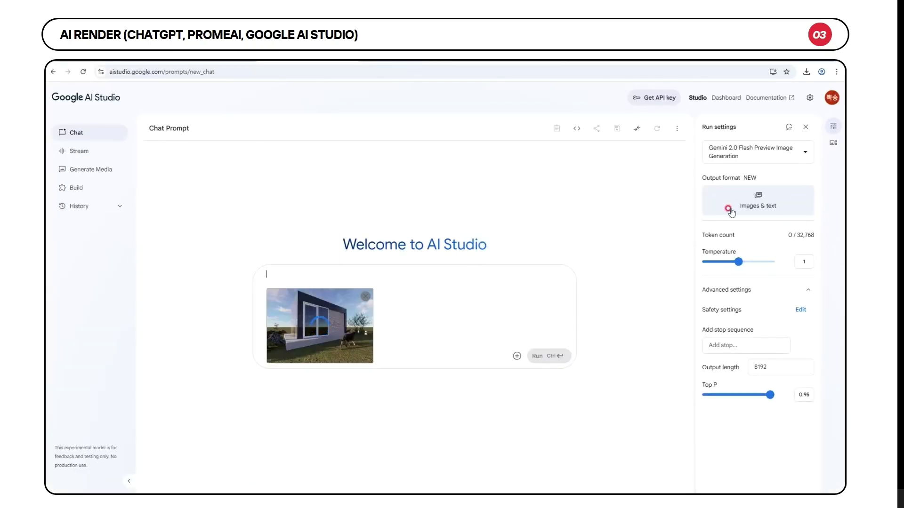
click(774, 156)
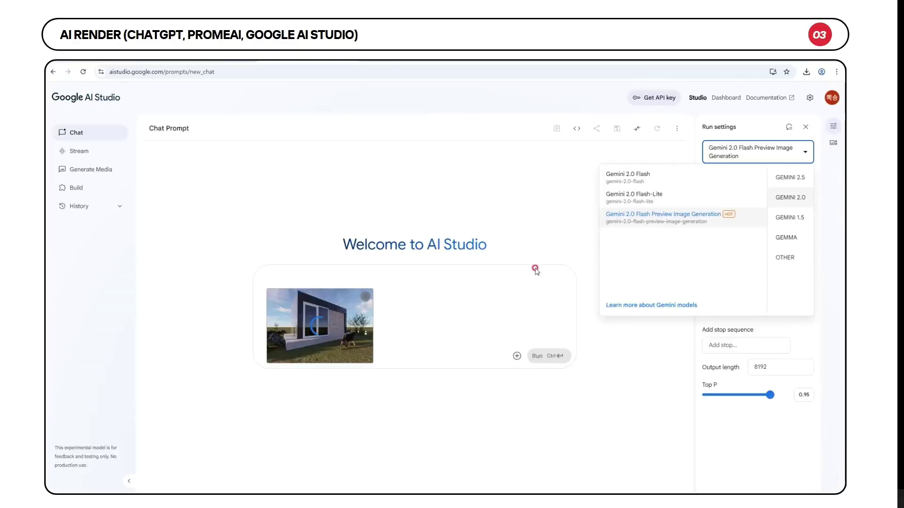
click(387, 274)
text(Photorealistic architectural perspective of a modern building, maintain original 3D modeling exactly. Windows must reflect the interior, showing a desk and a laptop inside. Background should resemble a forest but keep the original tone and lighting style. Replace current trees with slightly more natural forest trees to simulate a woodland environment. Ground texture must be covered with lush, dense grass for a more vibrant and realistic feel. High-detail rendering, sunlight filtering through trees, cinematic lighting, 16:9 aspect ratio.\n)
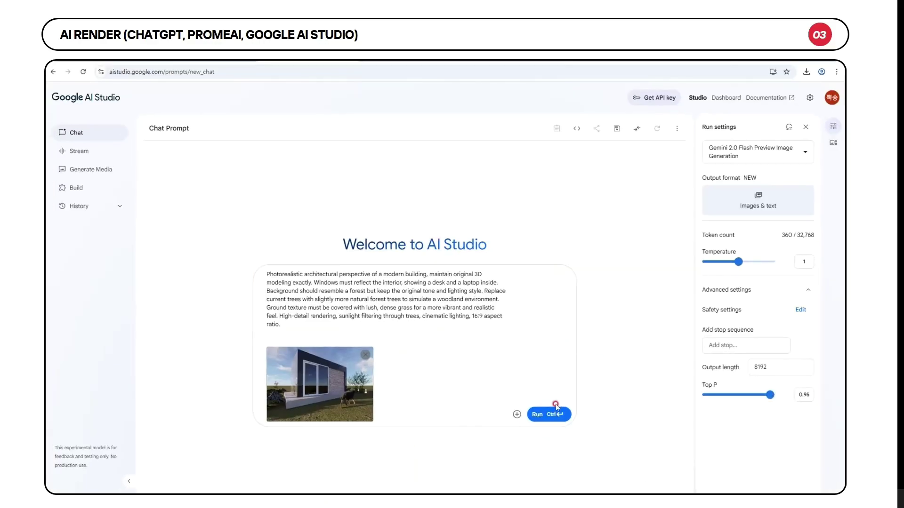
click(556, 407)
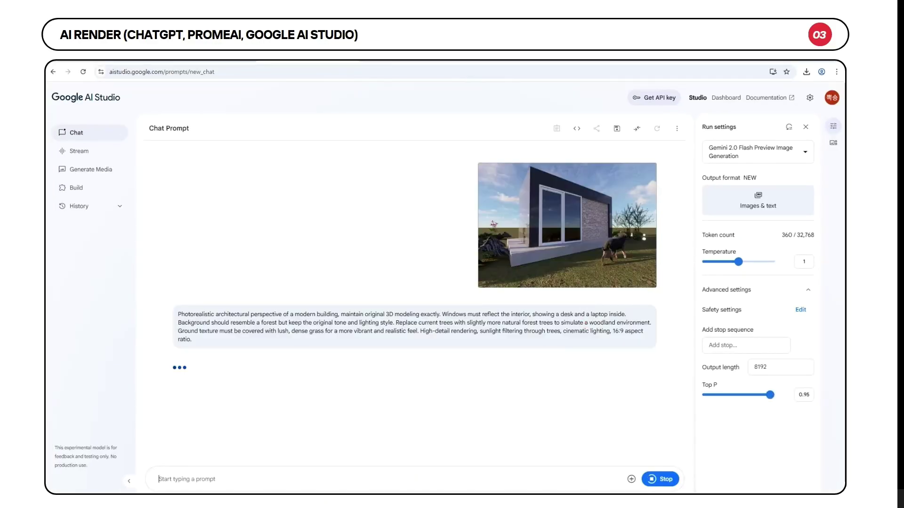
- Open the image generated by Gemini at full size, examine the building and forest, and compare it with the source render in the chat
click(297, 366)
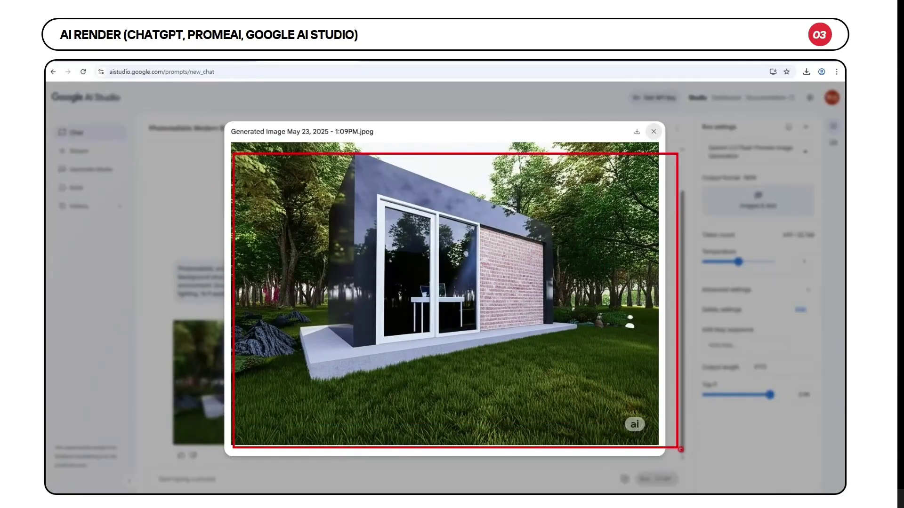
click(654, 132)
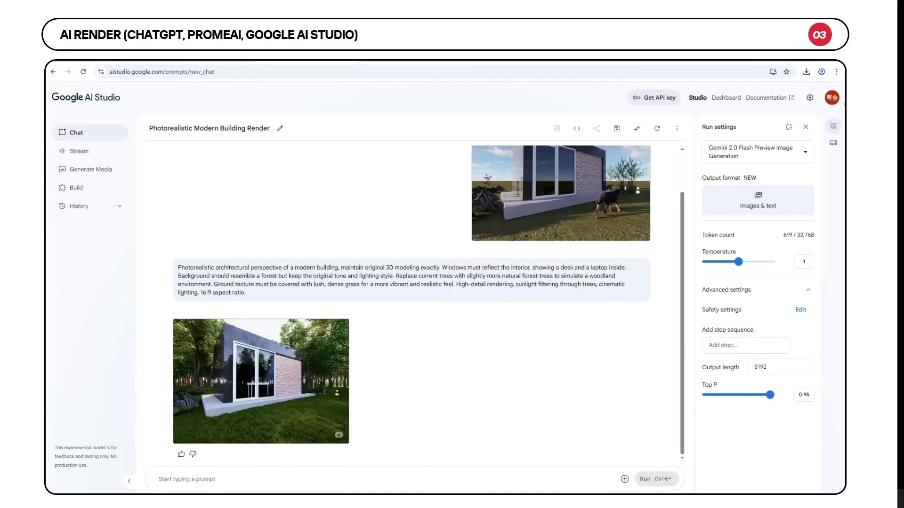
scroll(424, 302, up, 1)
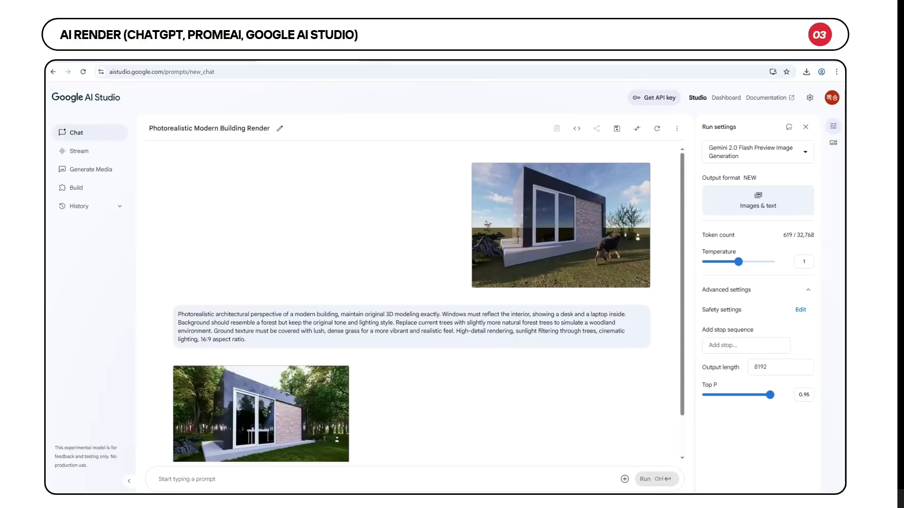